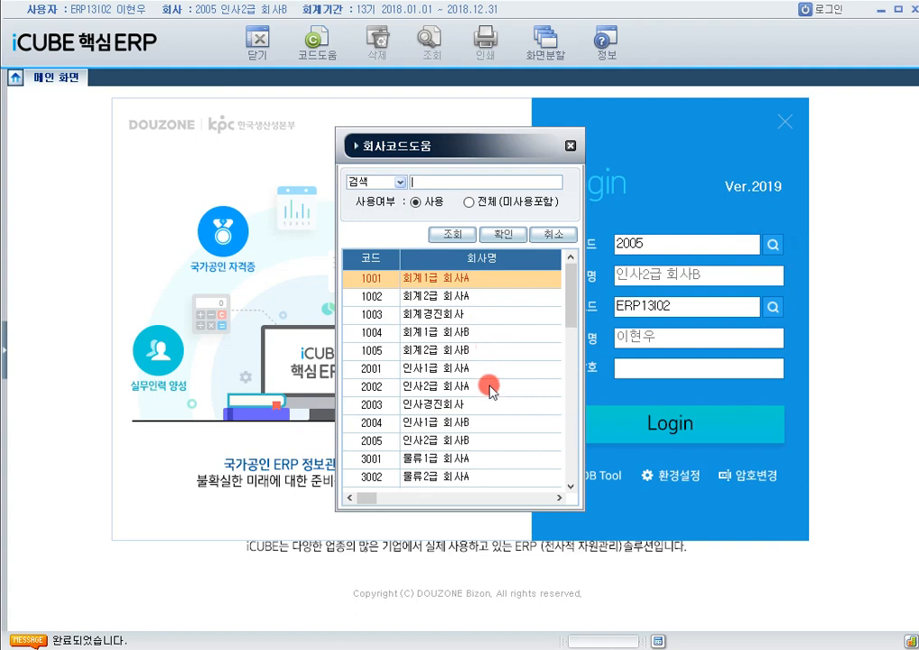
Log in to company 2005 인사2급 회사B with its employee account instead of the 시스템관리자 account
{"action": "left_click", "coordinate": [524, 444]}
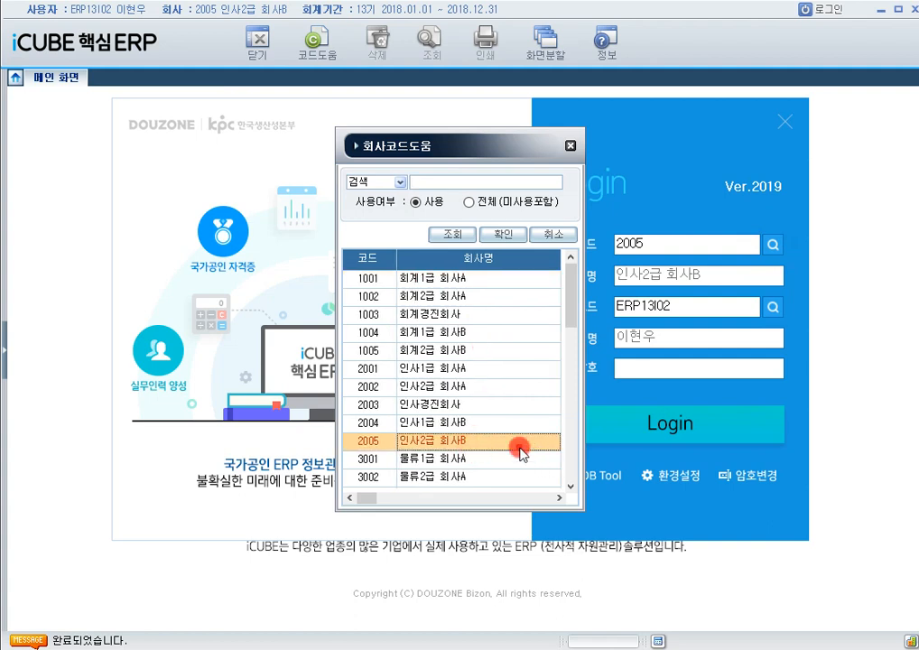
{"action": "double_click", "coordinate": [523, 444]}
{"action": "left_click", "coordinate": [772, 307]}
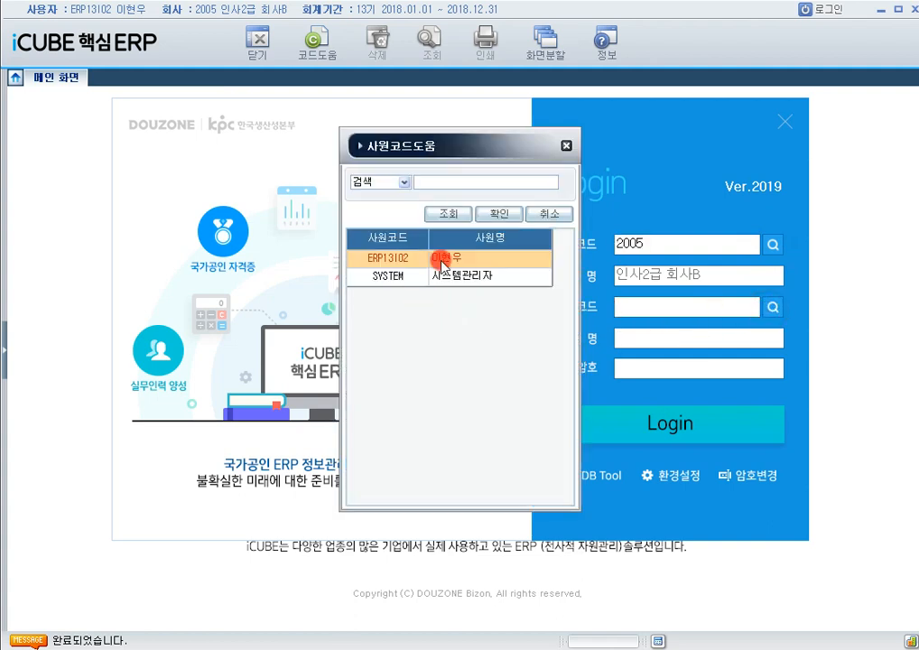
{"action": "left_click", "coordinate": [439, 264]}
{"action": "left_click", "coordinate": [616, 420]}
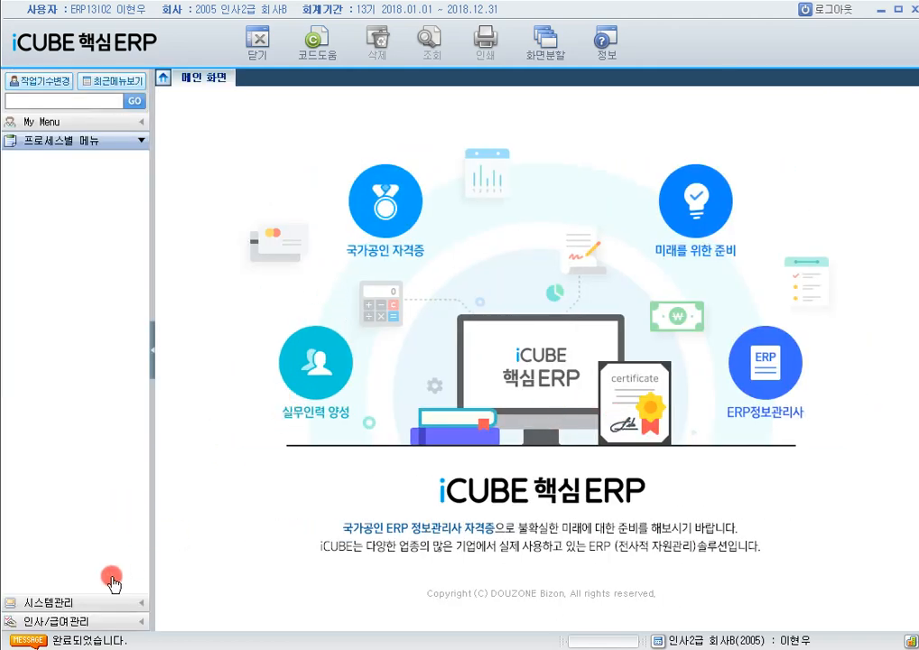
Review 시스템환경설정 and the 사용자권한설정 permissions of the listed employee for the S. 시스템관리 module
{"action": "left_click", "coordinate": [132, 597]}
{"action": "left_click", "coordinate": [11, 173]}
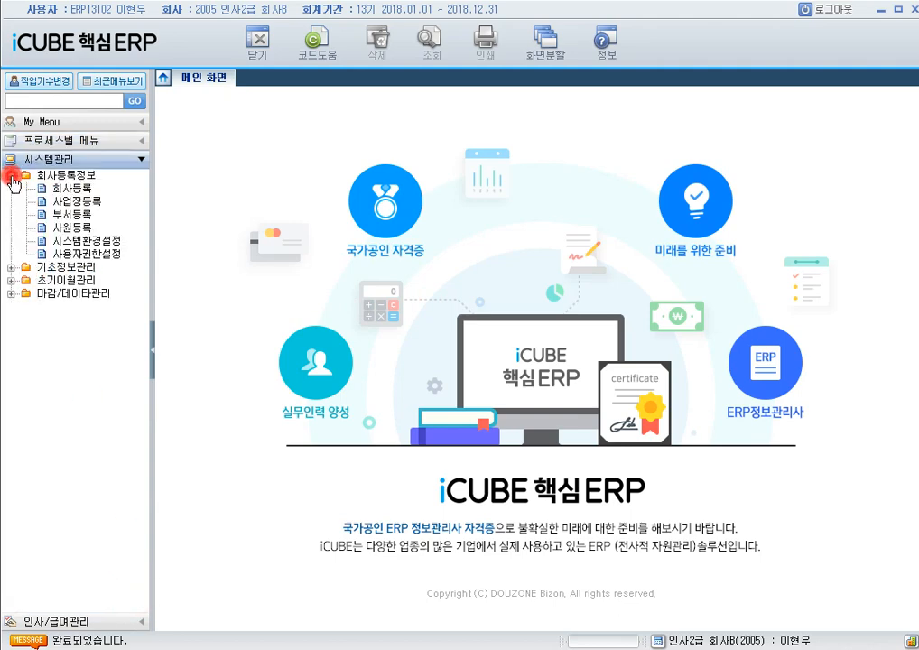
{"action": "left_click", "coordinate": [77, 241]}
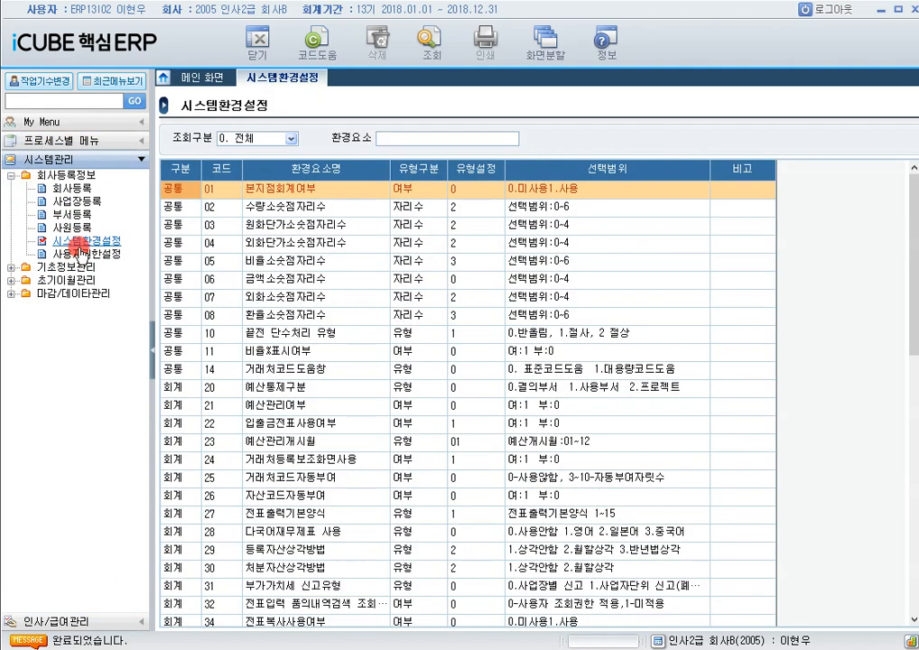
{"action": "left_click", "coordinate": [52, 255]}
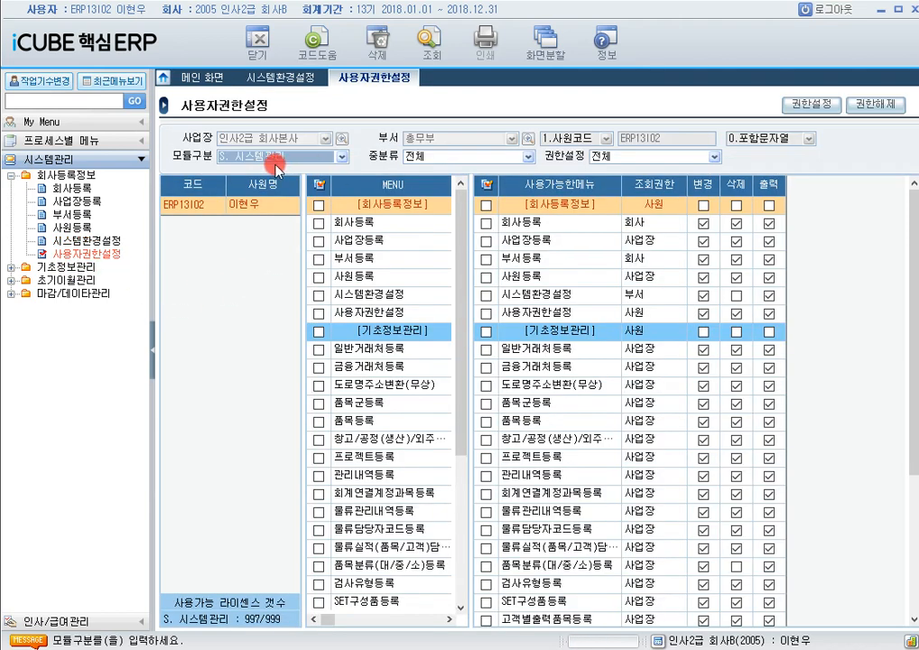
{"action": "left_click", "coordinate": [221, 205]}
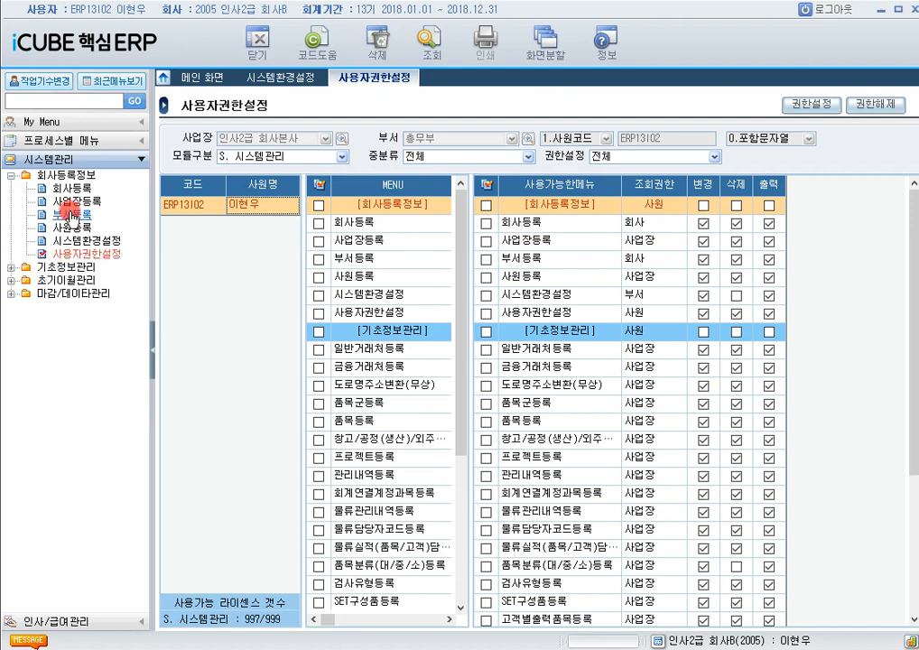
Check in 부서등록 which 부문코드 is assigned to 기획부, 국내영업부 and 해외영업부
{"action": "left_click", "coordinate": [72, 214]}
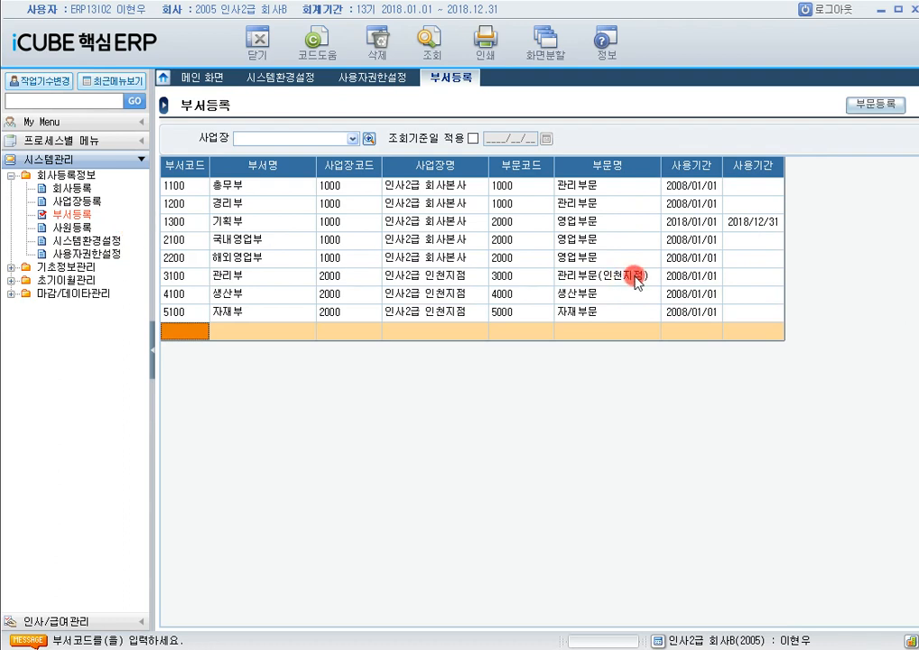
{"action": "left_click", "coordinate": [521, 224]}
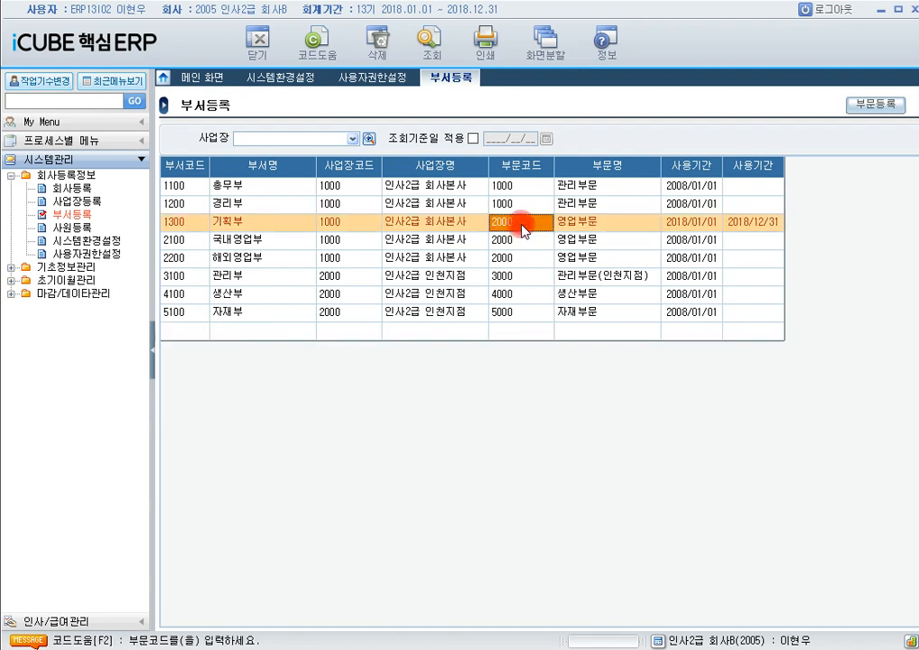
{"action": "left_click", "coordinate": [523, 241]}
{"action": "left_click", "coordinate": [525, 261]}
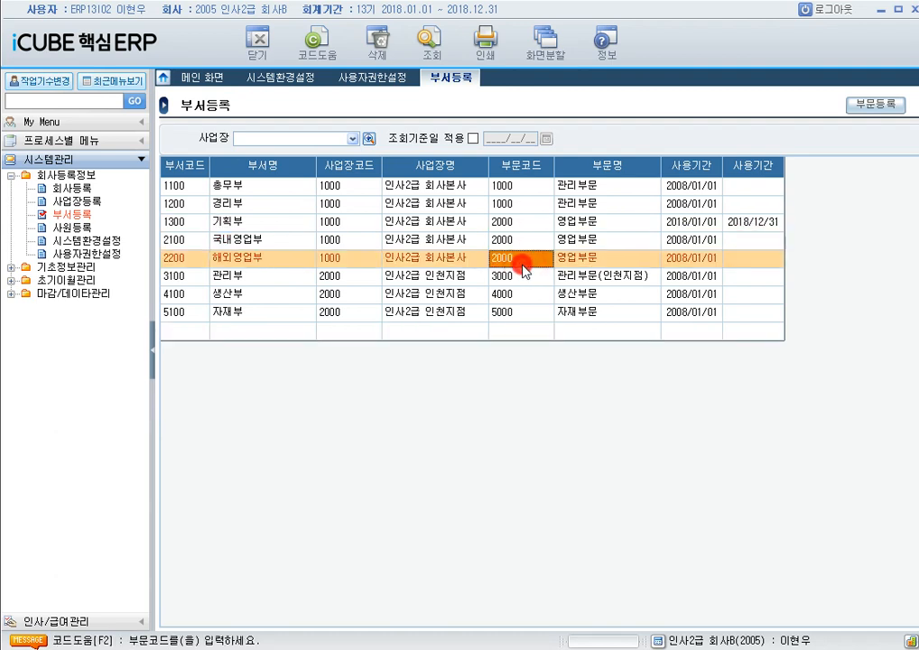
{"action": "left_click", "coordinate": [535, 241]}
{"action": "left_click", "coordinate": [538, 258]}
Compare the 기본등록사항 of 인사2급 회사본사 and 인사2급 인천지점 in 사업장등록
{"action": "left_click", "coordinate": [75, 204]}
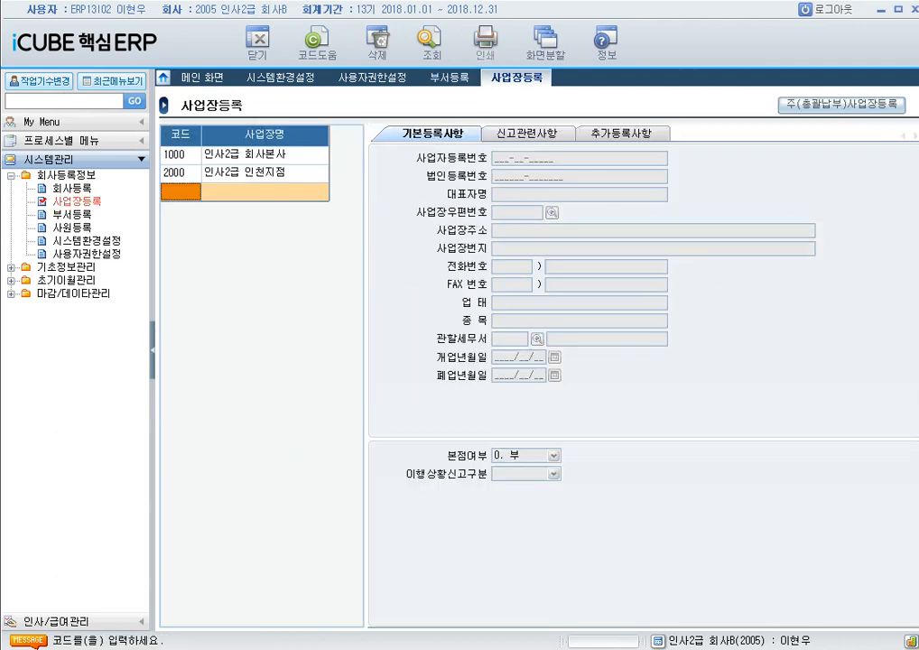
{"action": "left_click", "coordinate": [262, 158]}
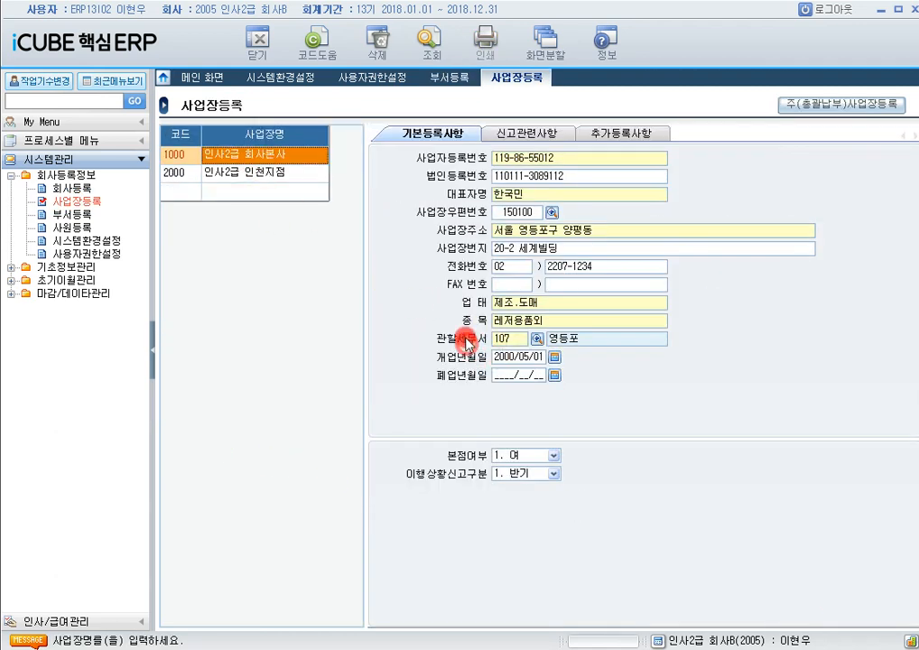
{"action": "left_click", "coordinate": [252, 174]}
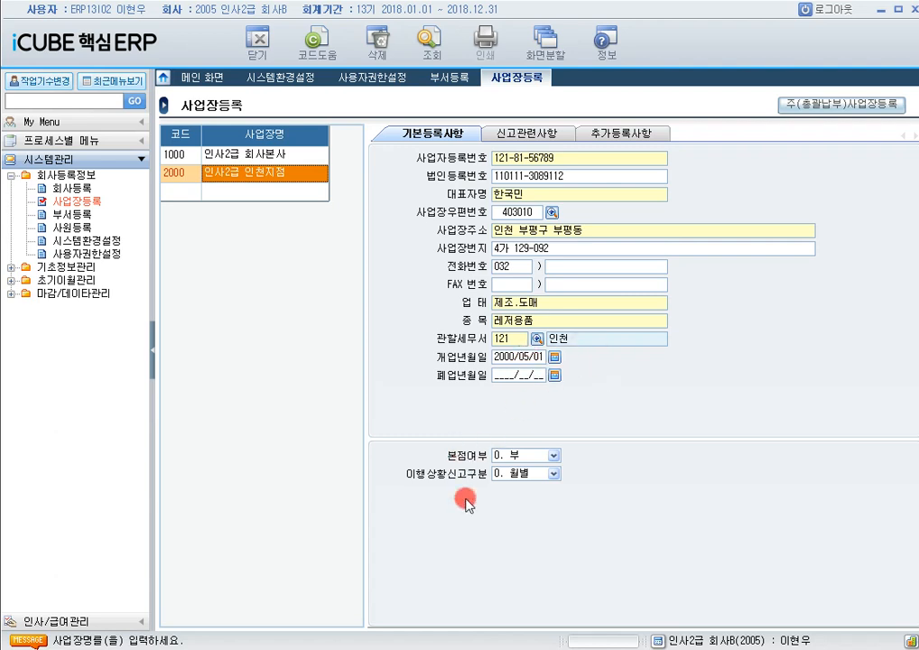
{"action": "left_click", "coordinate": [285, 154]}
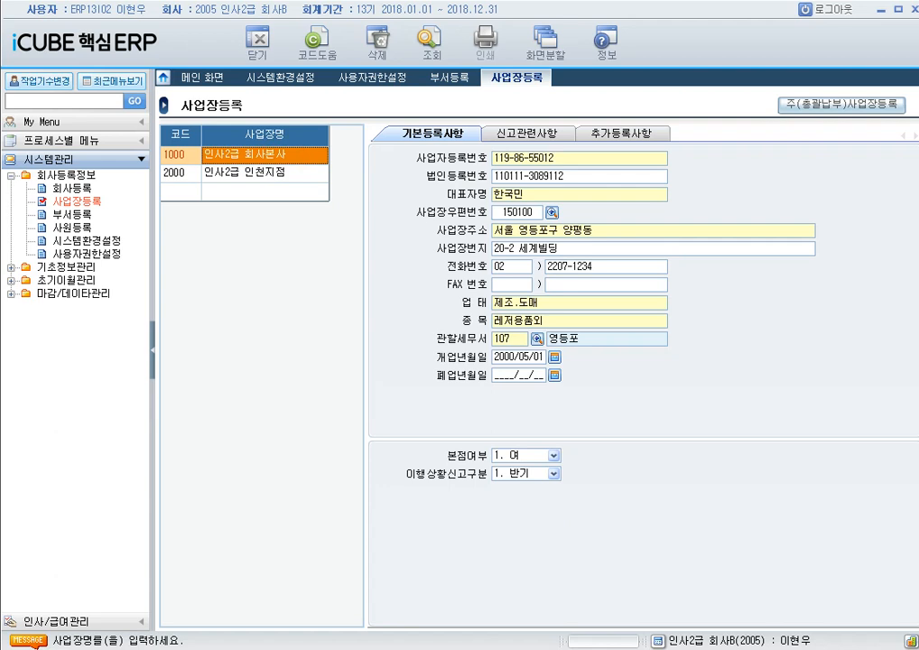
Examine the 46,000,000 to 88,000,000 bracket of the 2019 기본세율조건표 in 소득/세액공제환경설정
{"action": "left_click", "coordinate": [94, 623]}
{"action": "left_click", "coordinate": [11, 193]}
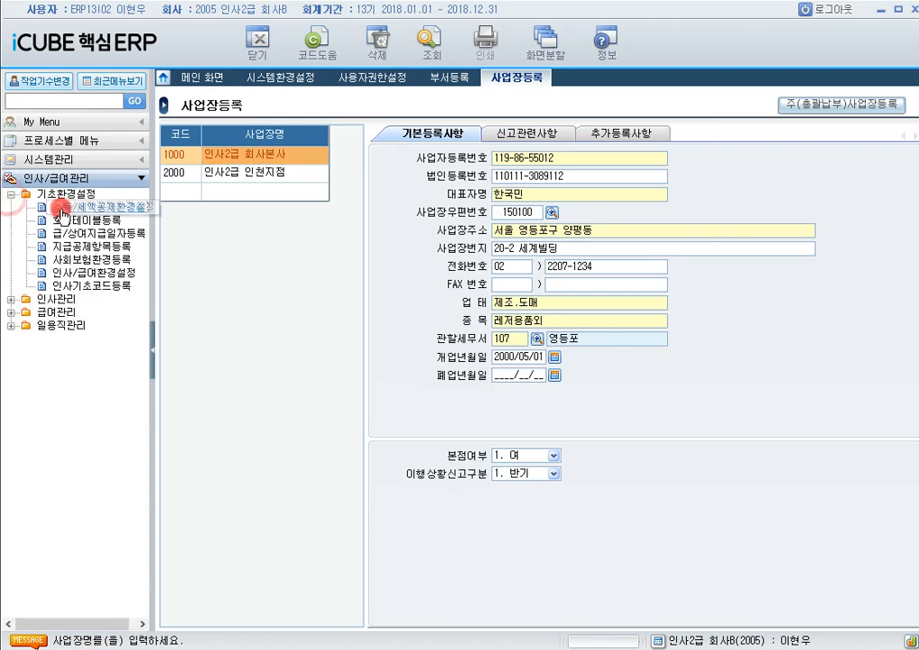
{"action": "left_click", "coordinate": [62, 246]}
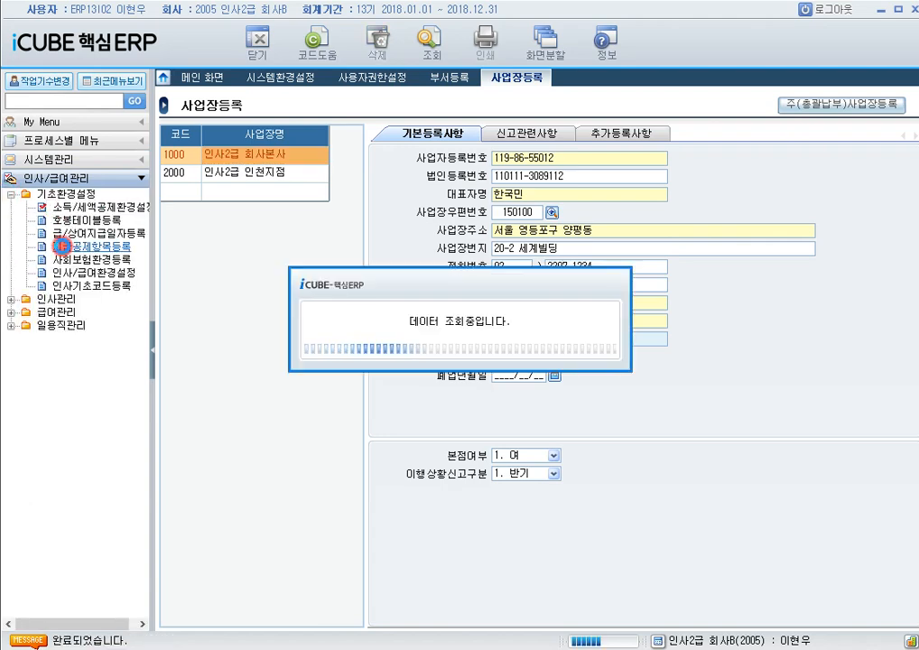
{"action": "left_click", "coordinate": [318, 193]}
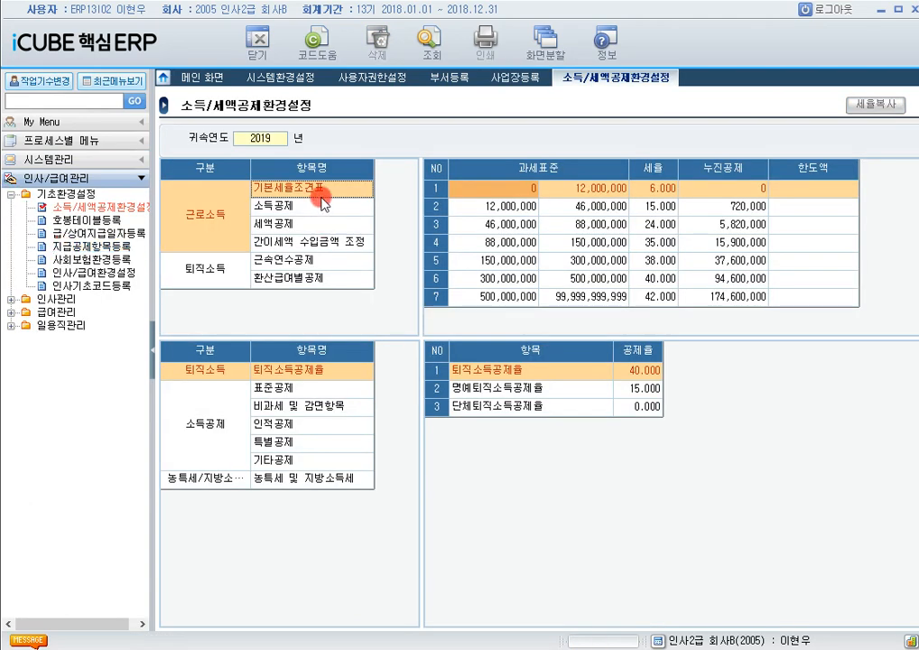
{"action": "left_click", "coordinate": [719, 281]}
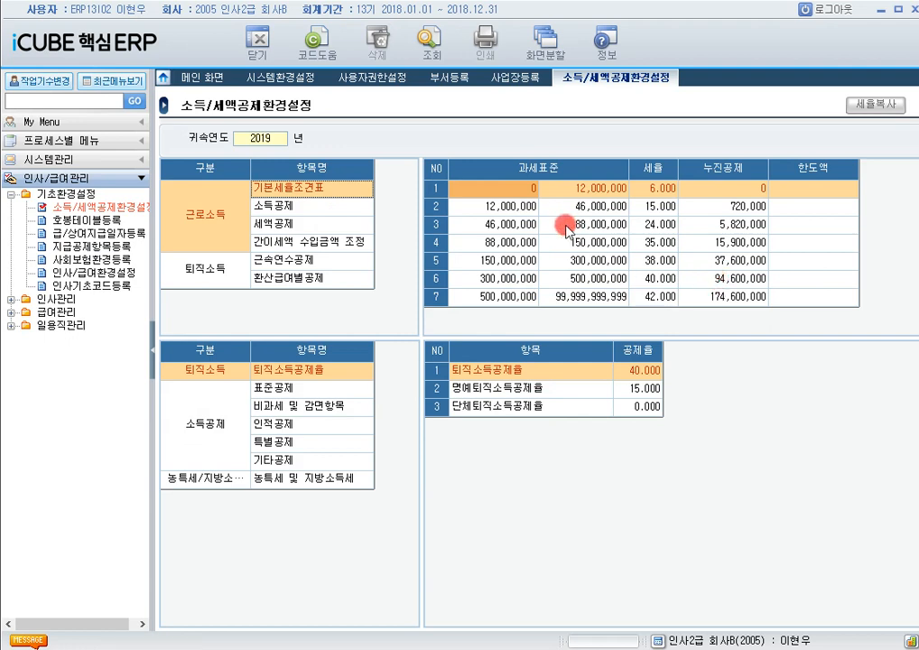
{"action": "left_click", "coordinate": [505, 229]}
{"action": "left_click", "coordinate": [583, 222]}
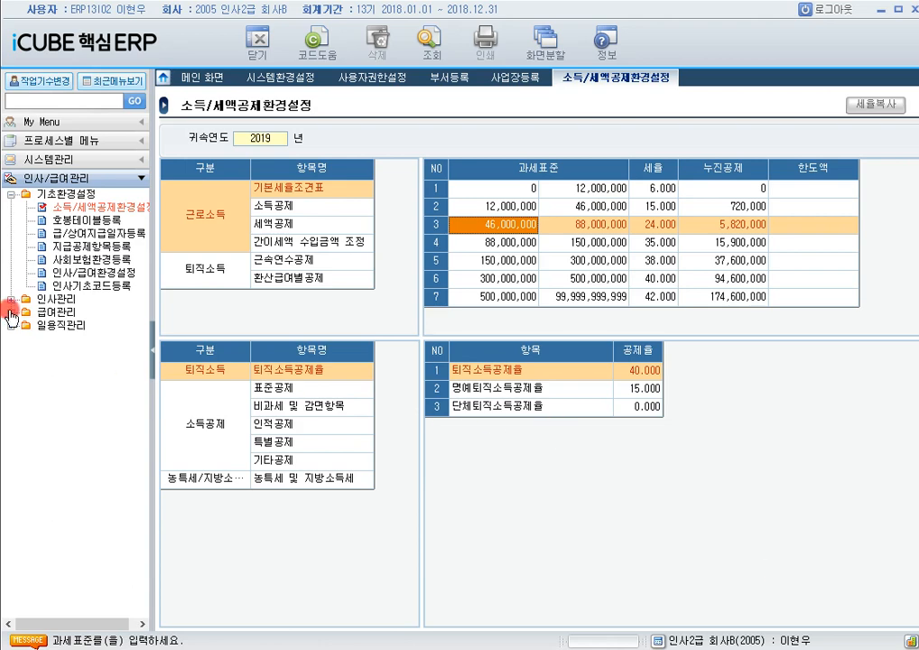
In 호봉테이블등록, add a 호봉이력 entry starting 2019/01 for the 800 주임 grade
{"action": "left_click", "coordinate": [68, 219]}
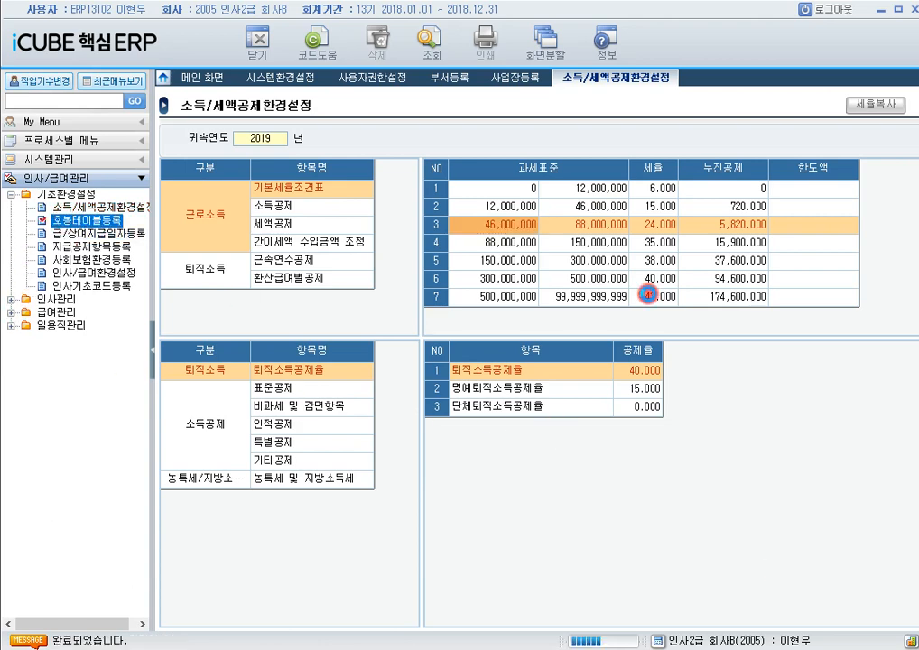
{"action": "left_click", "coordinate": [191, 468]}
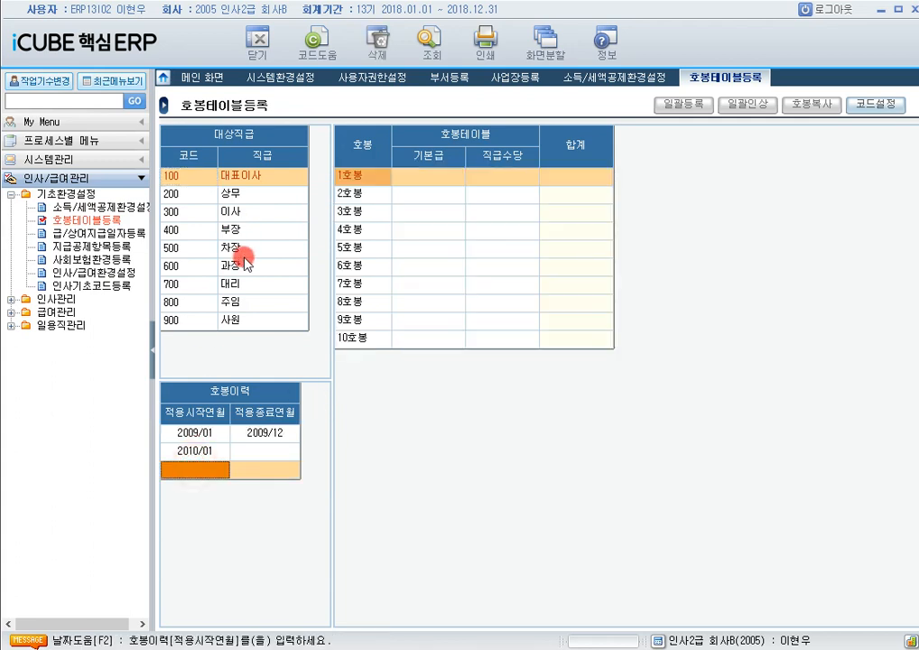
{"action": "left_click", "coordinate": [242, 296]}
{"action": "left_click", "coordinate": [218, 523]}
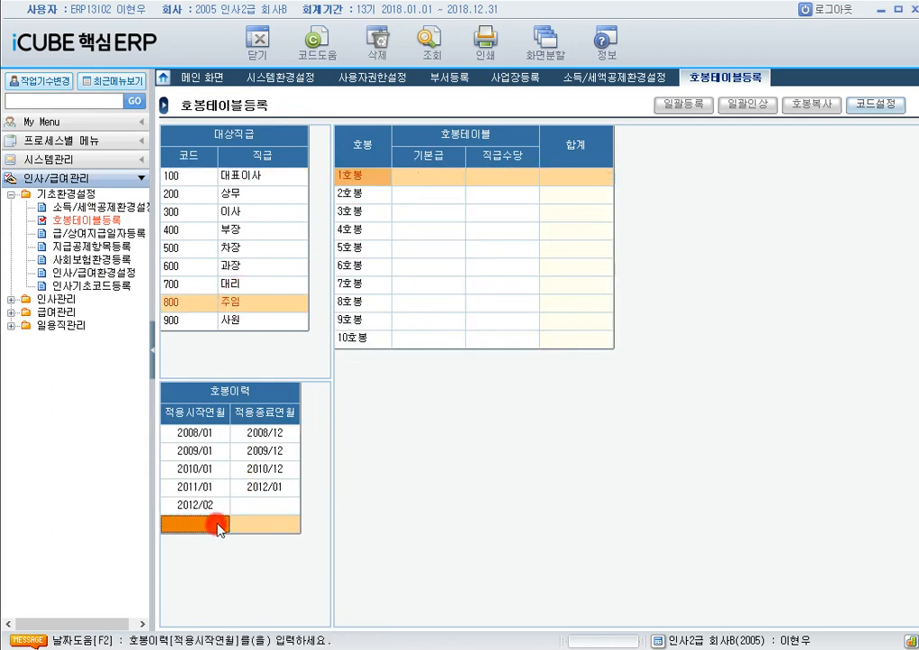
{"action": "type", "text": "2019/01"}
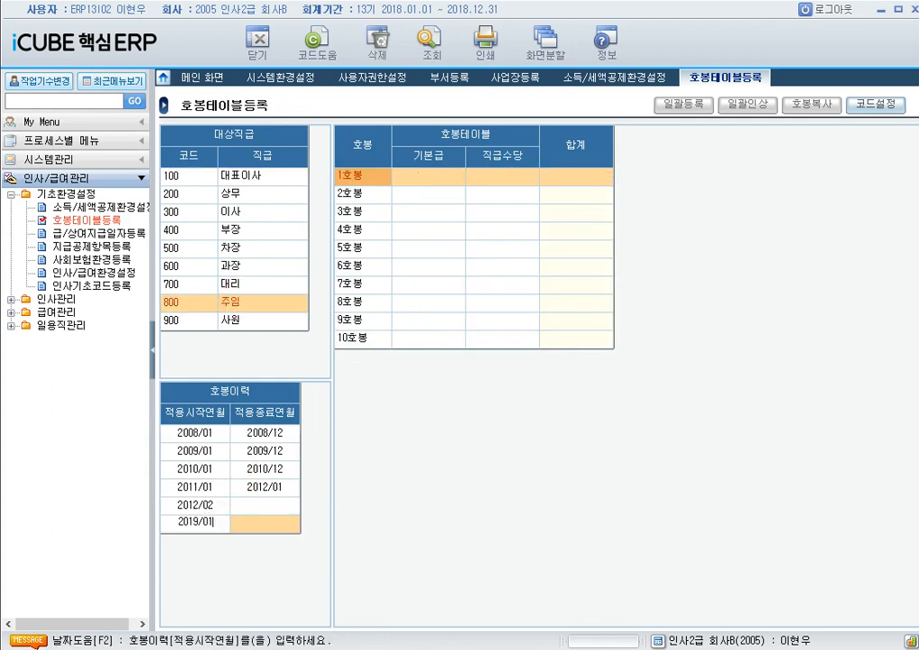
{"action": "left_click", "coordinate": [636, 595]}
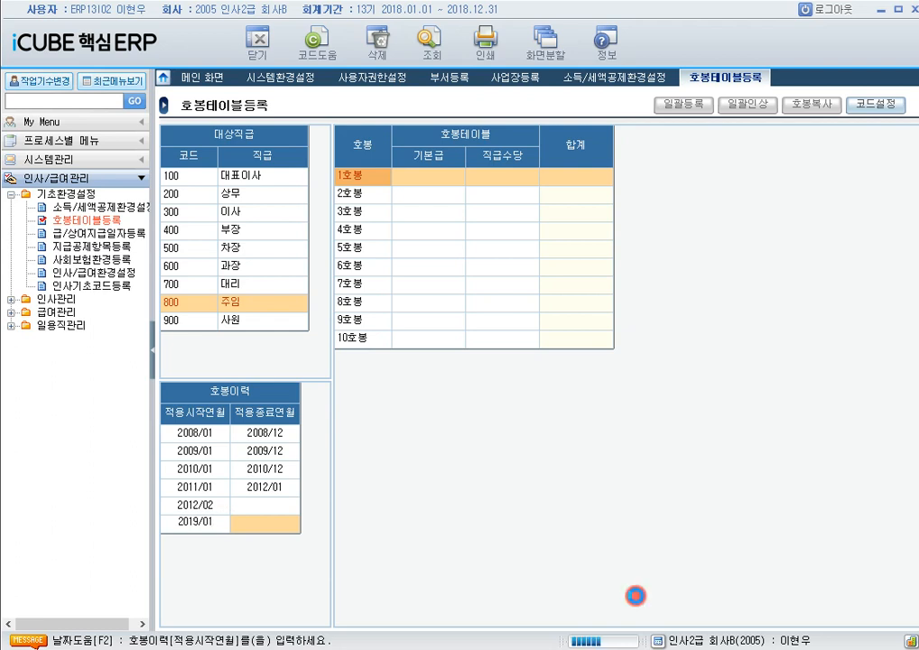
Start 일괄등록 for 1호봉 to 10호봉 and set 기본급 to an initial 1,500,000 with an increment of 200,000
{"action": "left_click", "coordinate": [683, 105]}
{"action": "left_click", "coordinate": [462, 265]}
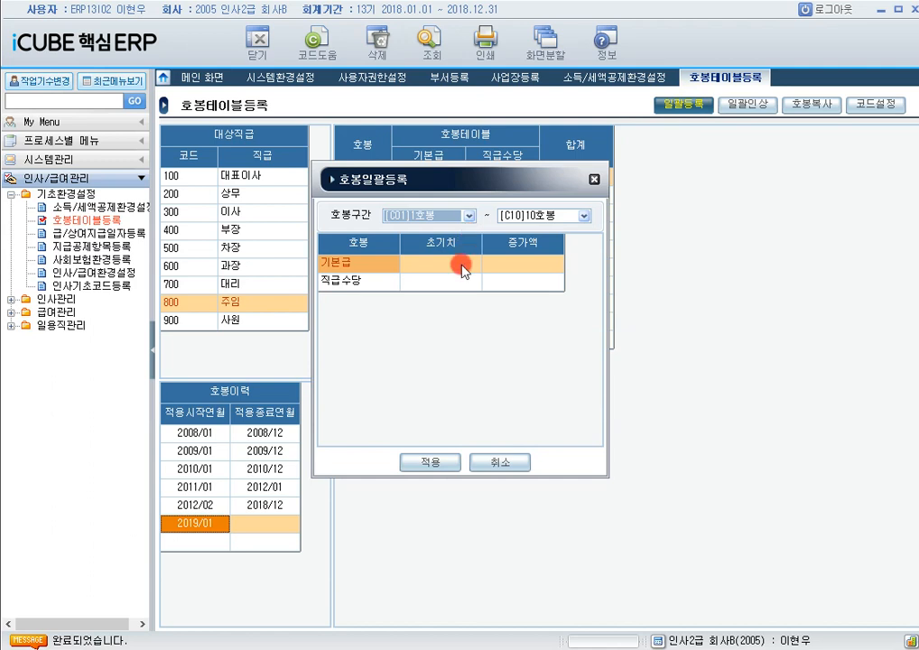
{"action": "type", "text": "1500000"}
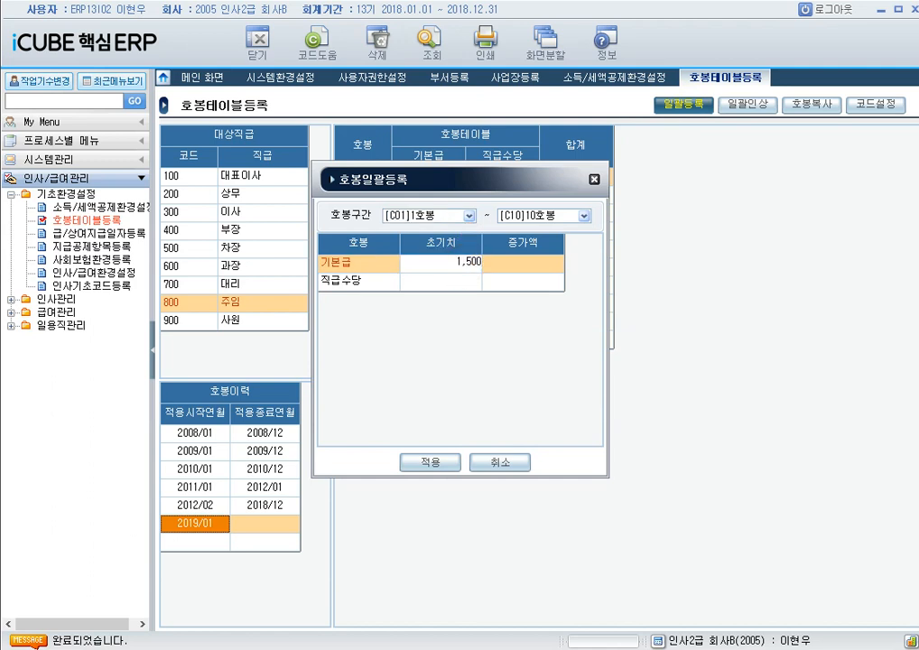
{"action": "key", "text": "Return"}
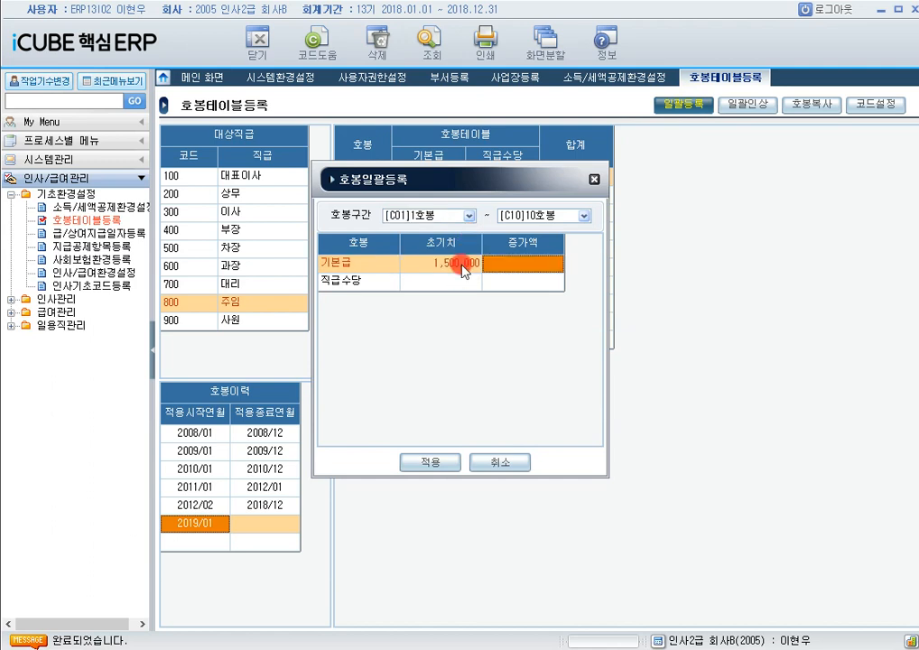
{"action": "type", "text": "2000000"}
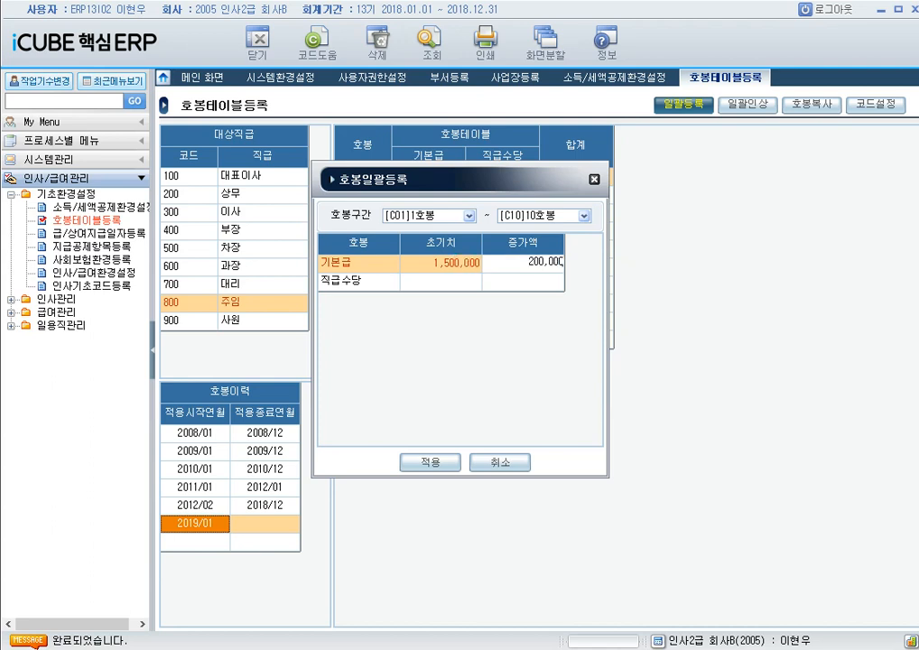
{"action": "key", "text": "Return"}
{"action": "key", "text": "Return"}
Set 직급수당 to an initial 100,000 with an increment of 50,000, apply the batch registration and check the 7호봉 total
{"action": "type", "text": "10"}
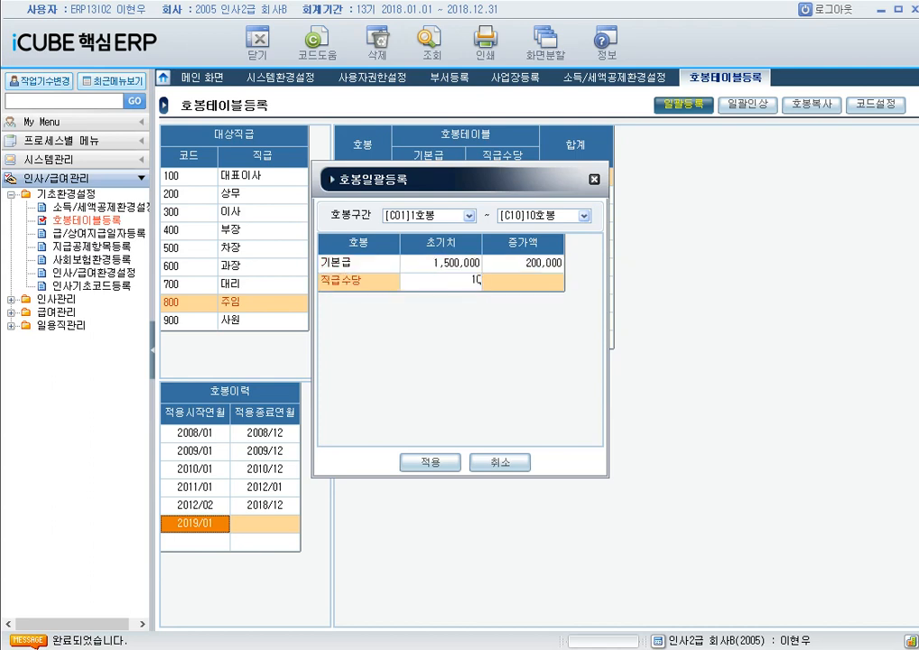
{"action": "type", "text": "0,000"}
{"action": "key", "text": "Return"}
{"action": "type", "text": "50000"}
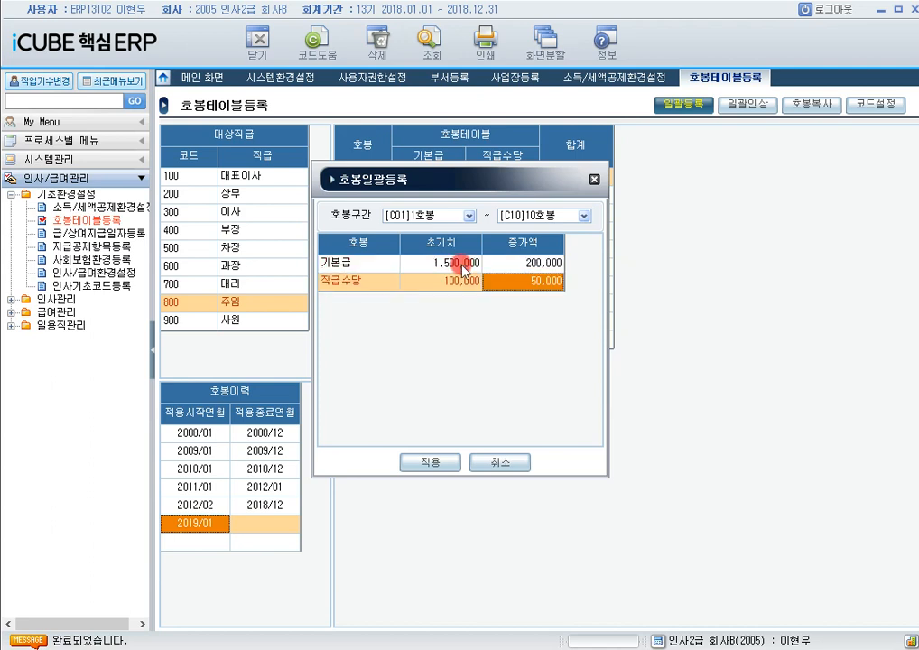
{"action": "left_click", "coordinate": [430, 462]}
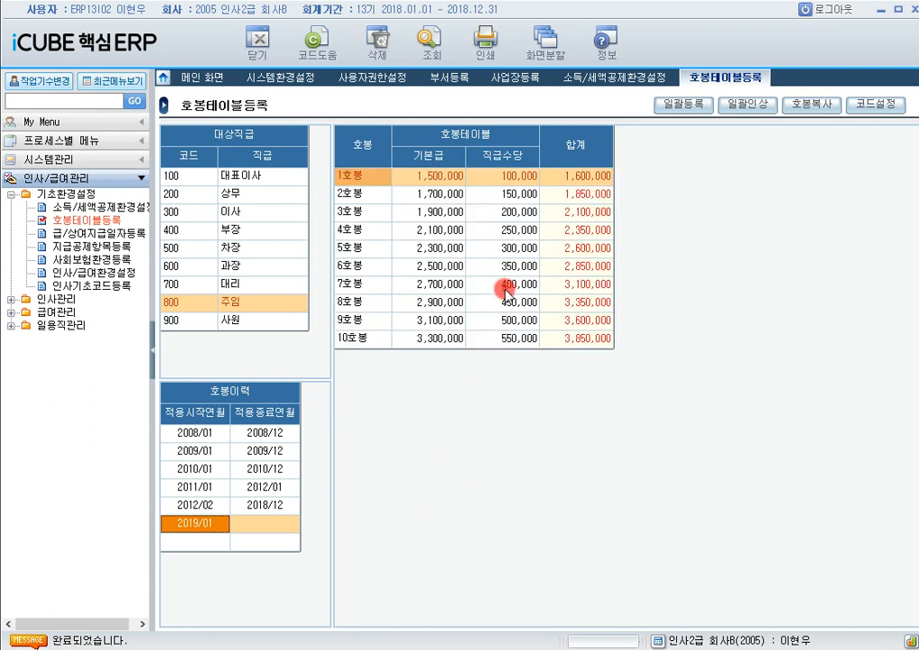
{"action": "left_click", "coordinate": [591, 287]}
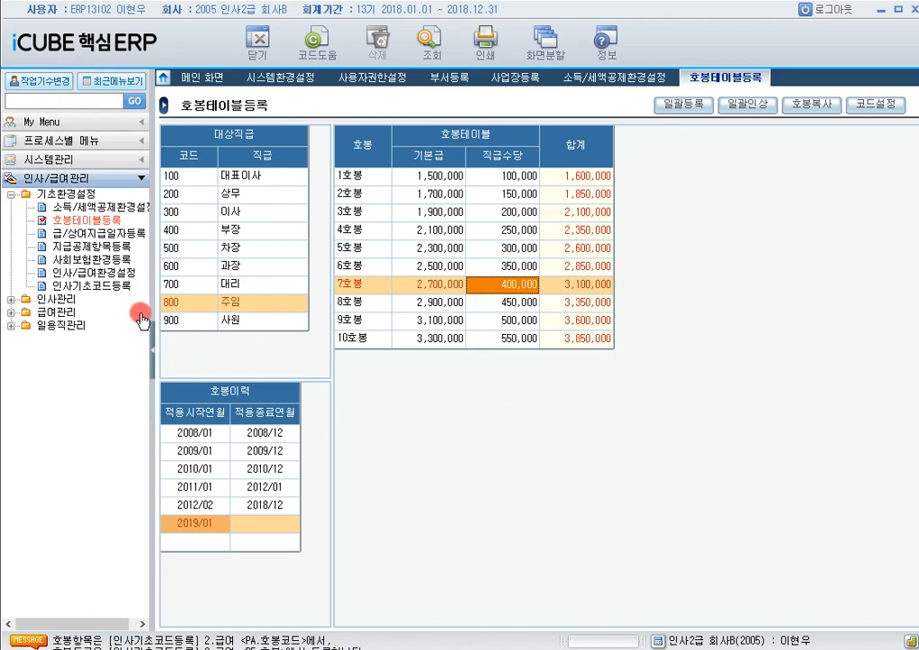
Examine the 기준설정 entries in 인사/급여환경설정, including 이행상황신고서집계방식
{"action": "left_click", "coordinate": [79, 273]}
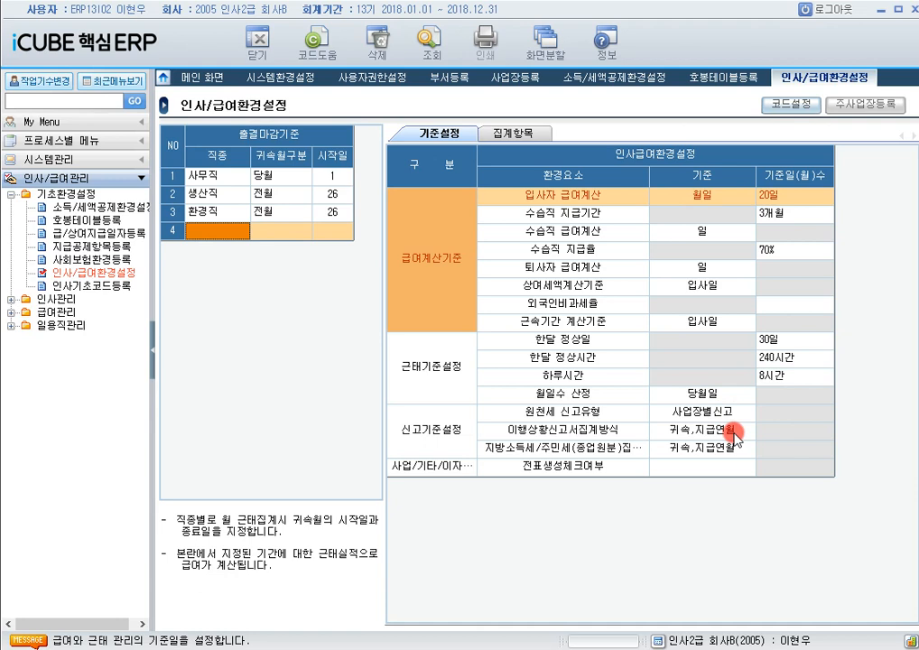
{"action": "left_click", "coordinate": [823, 438]}
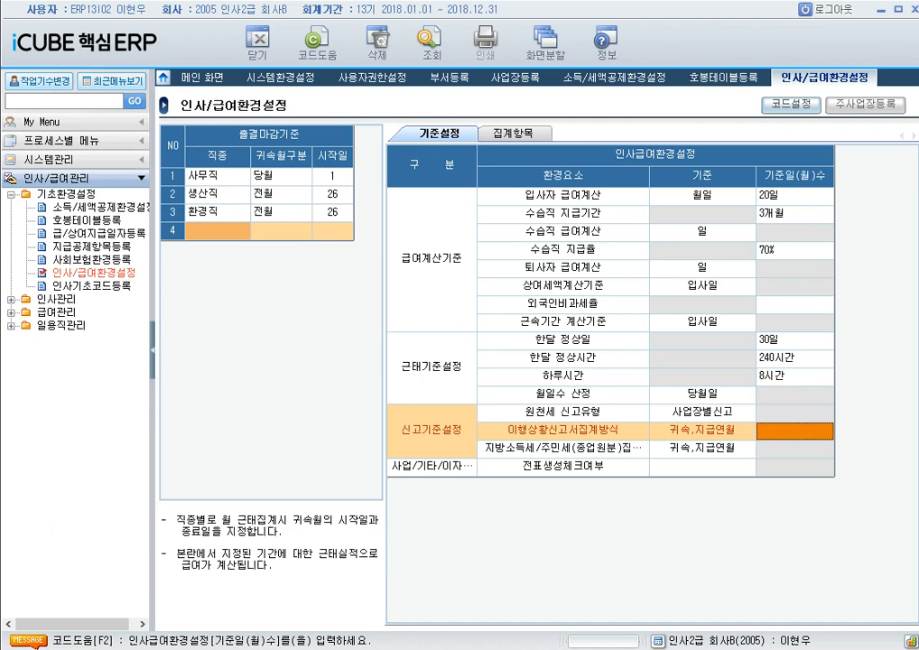
In 인사발령공고 under 인사관리, load the 부서이동 notice with 발령호수 20190401
{"action": "left_click", "coordinate": [11, 301]}
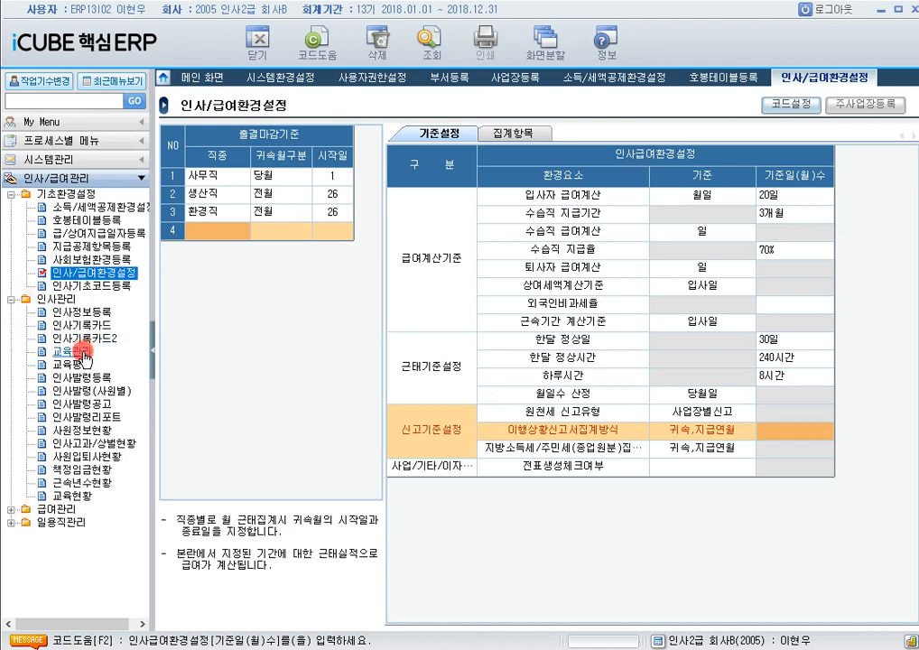
{"action": "left_click", "coordinate": [97, 407]}
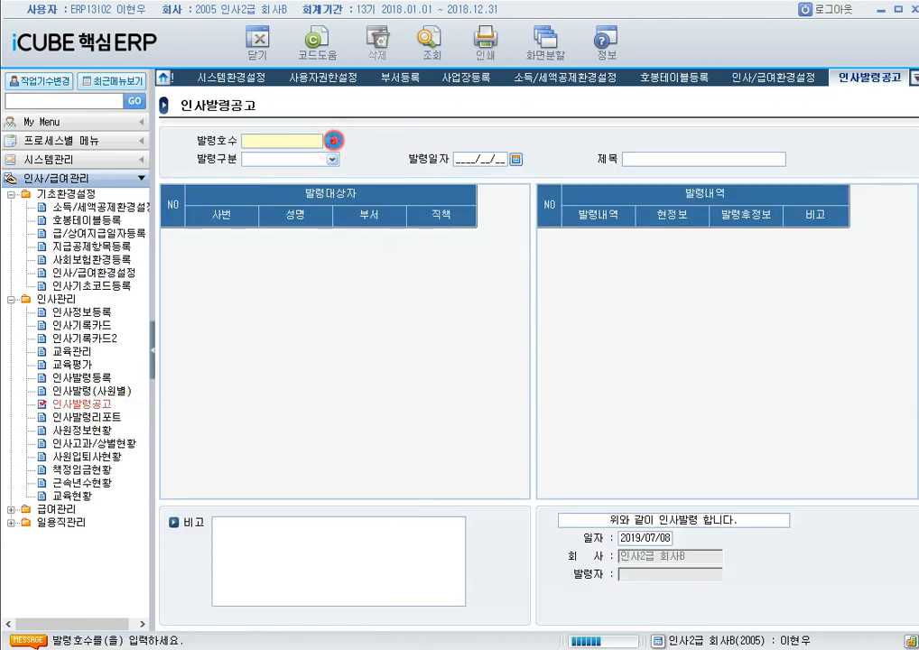
{"action": "left_click", "coordinate": [333, 141]}
{"action": "left_click", "coordinate": [590, 404]}
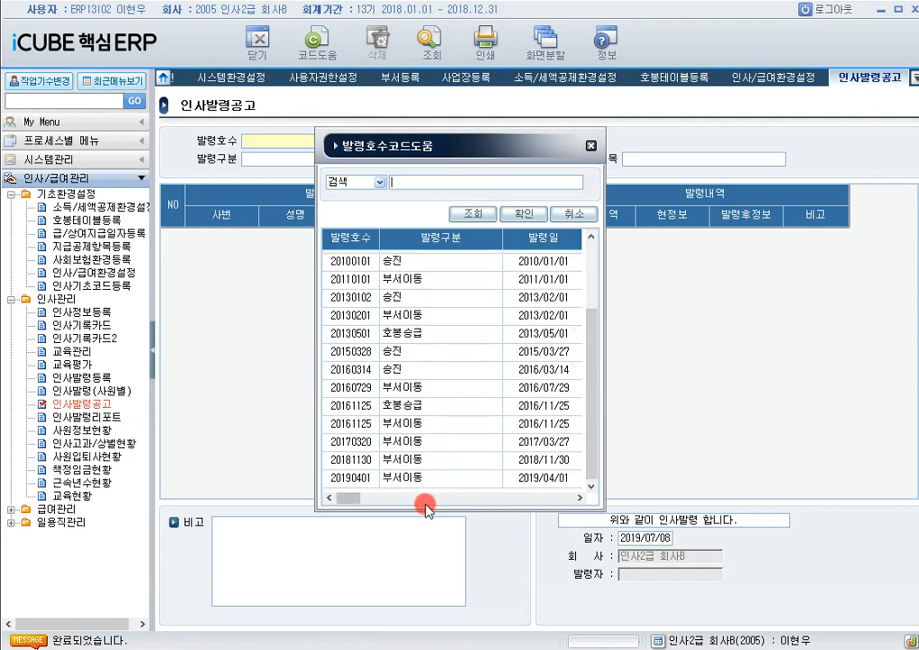
{"action": "double_click", "coordinate": [401, 478]}
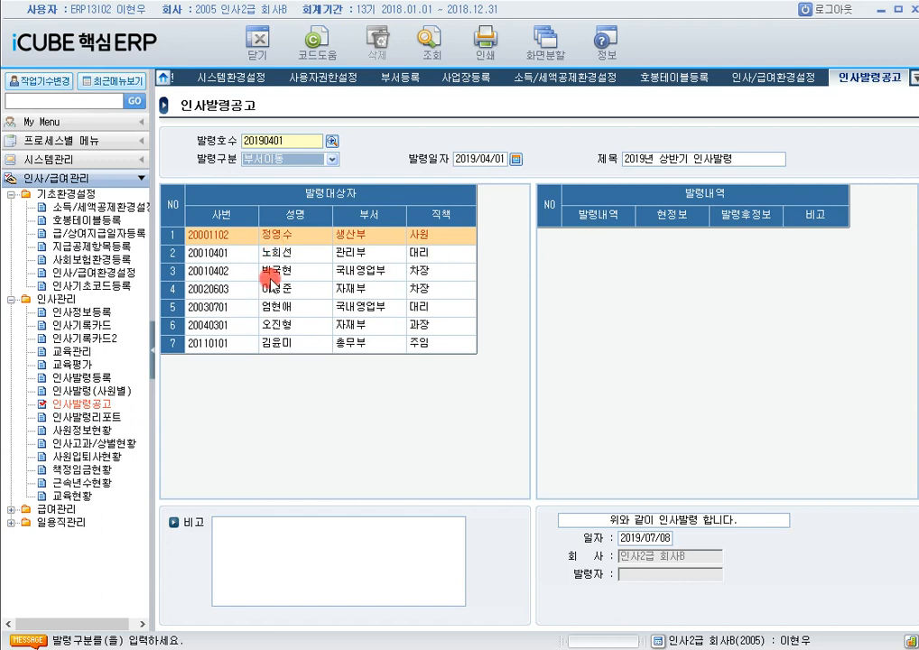
Examine the 발령대상자 entries of the loaded notice, checking several employees' departments, positions and 발령내역
{"action": "left_click", "coordinate": [311, 254]}
{"action": "left_click", "coordinate": [310, 273]}
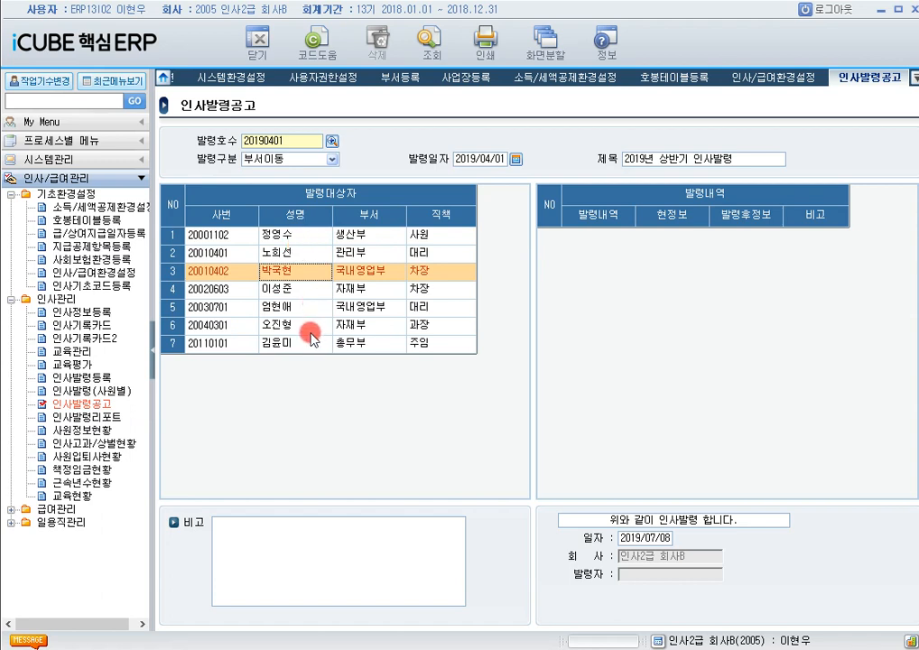
{"action": "left_click", "coordinate": [280, 344]}
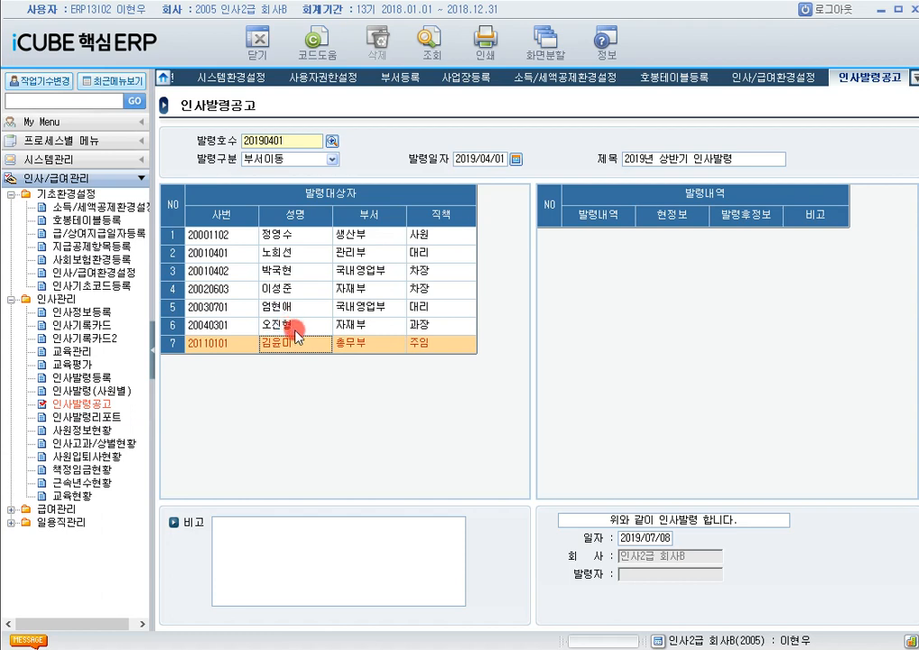
{"action": "left_click", "coordinate": [290, 325]}
{"action": "left_click", "coordinate": [288, 289]}
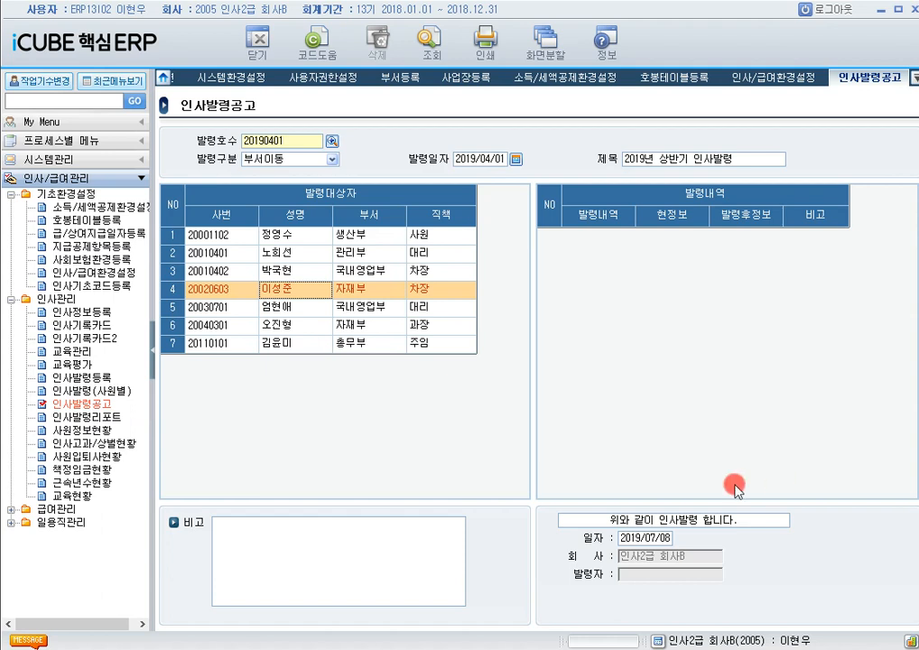
In 사원정보현황, list the 어학시험 records with 퇴직제외 and filter them to E10 토익
{"action": "left_click", "coordinate": [108, 433]}
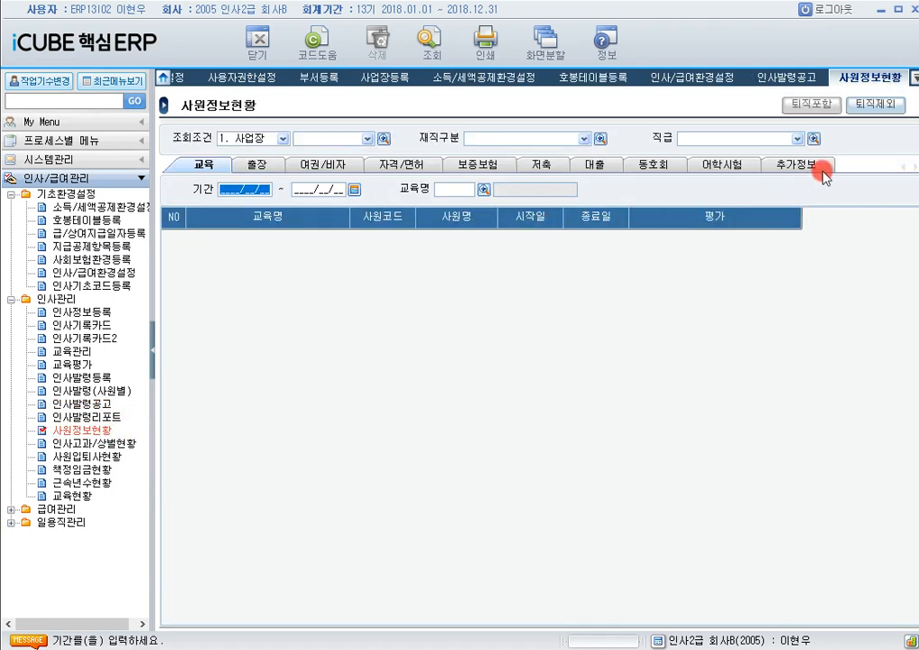
{"action": "left_click", "coordinate": [728, 175]}
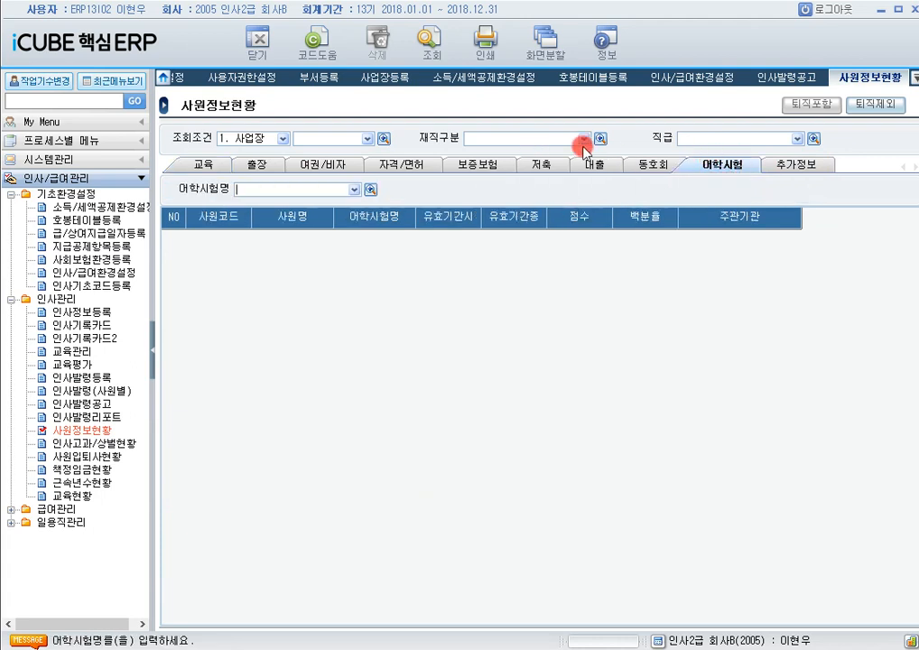
{"action": "left_click", "coordinate": [875, 105]}
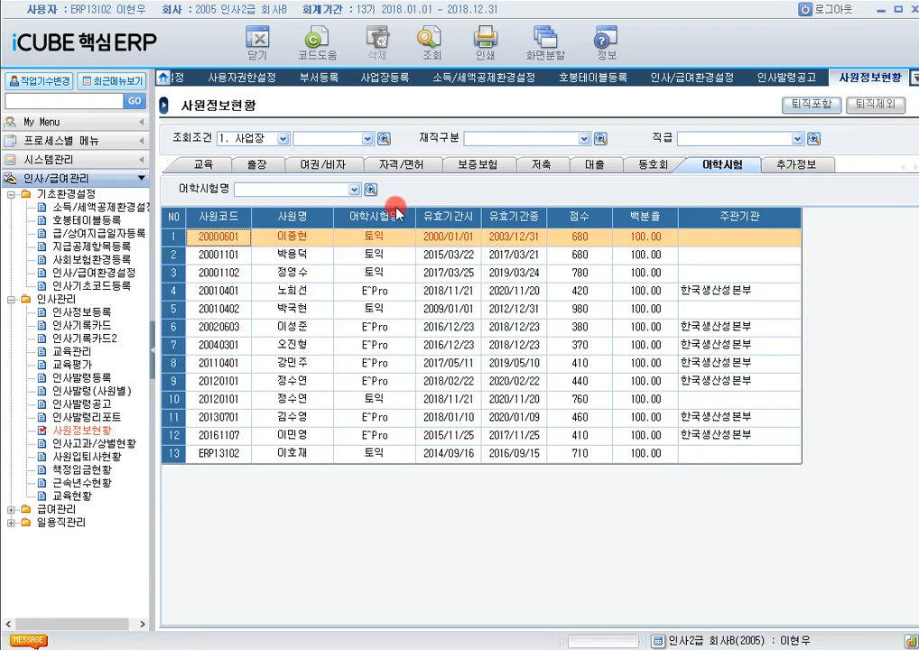
{"action": "left_click", "coordinate": [369, 189]}
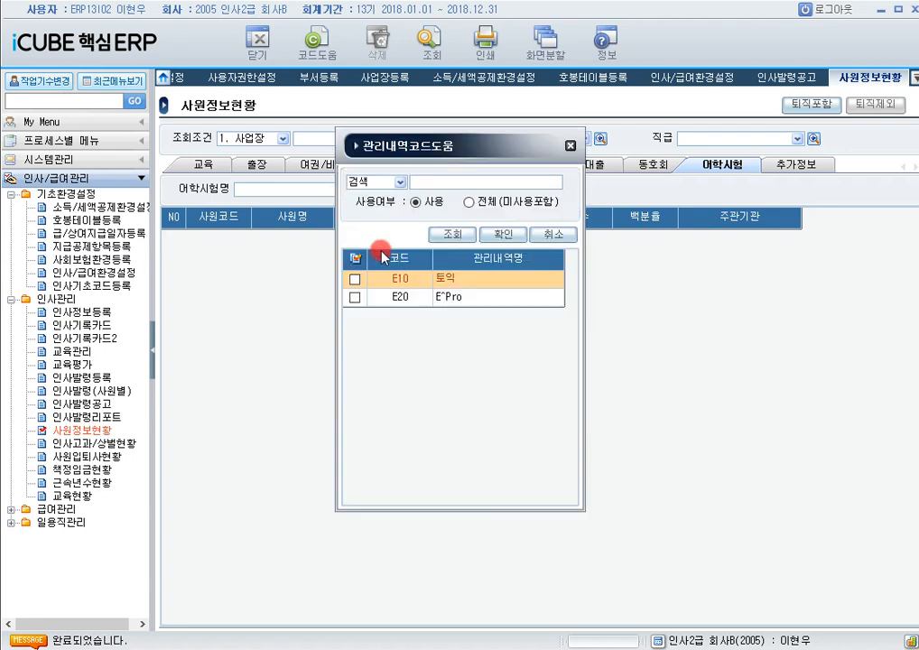
{"action": "double_click", "coordinate": [450, 282]}
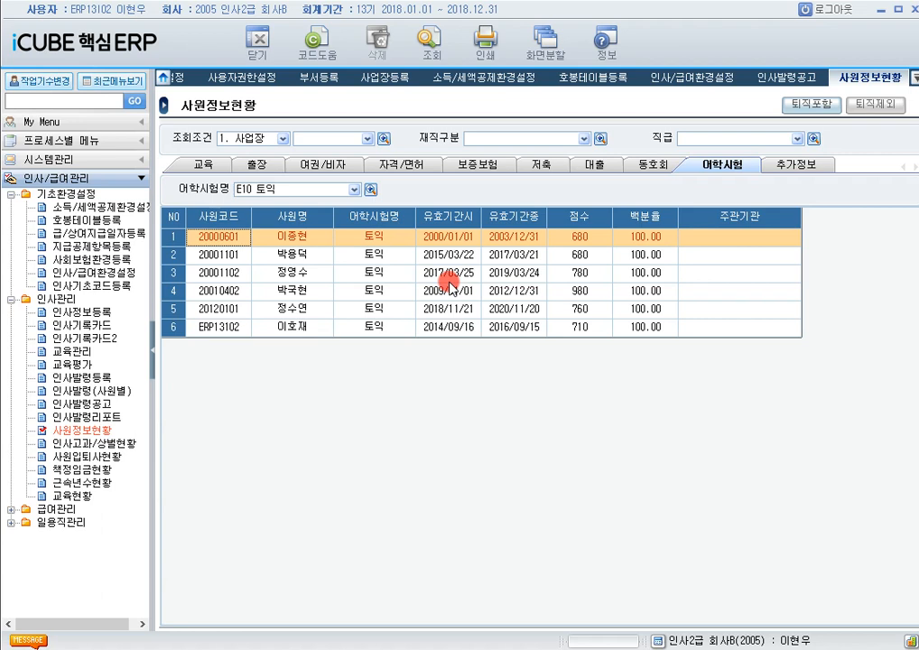
Examine the 토익 records for employees' 점수 and 유효기간종 dates
{"action": "left_click", "coordinate": [598, 274]}
{"action": "left_click", "coordinate": [599, 291]}
{"action": "left_click", "coordinate": [599, 310]}
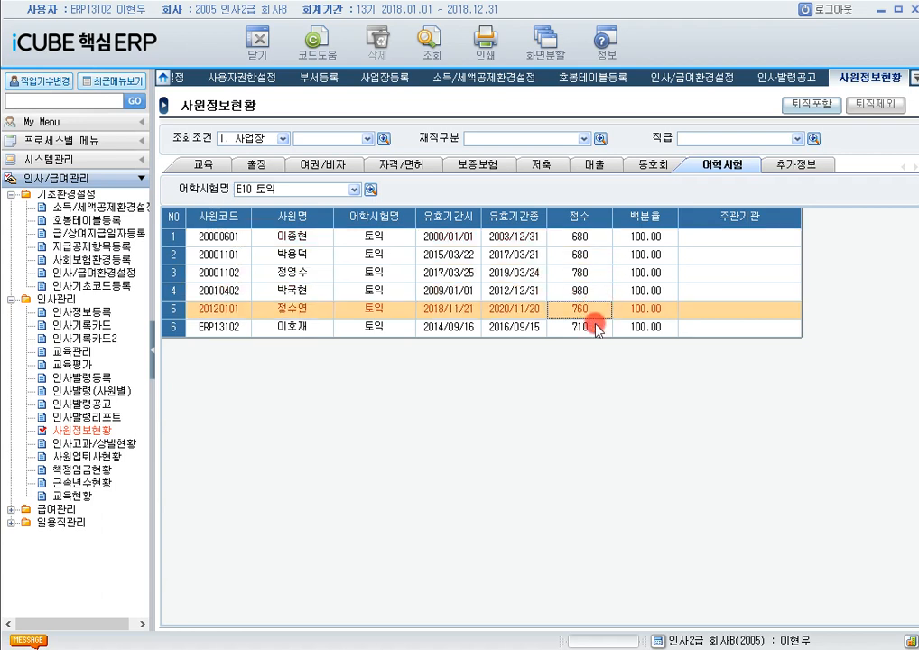
{"action": "left_click", "coordinate": [598, 327]}
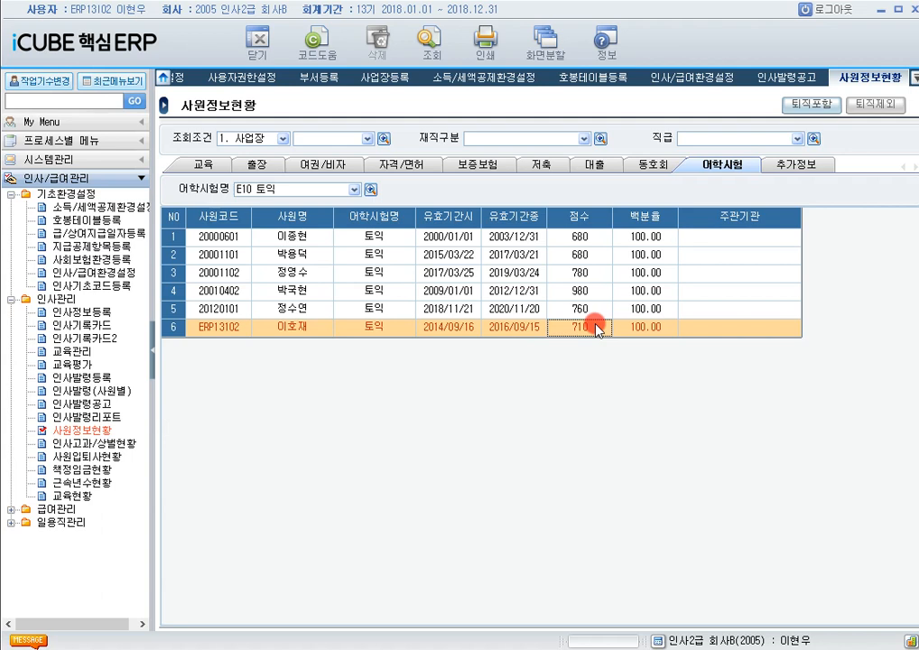
{"action": "left_click", "coordinate": [527, 272]}
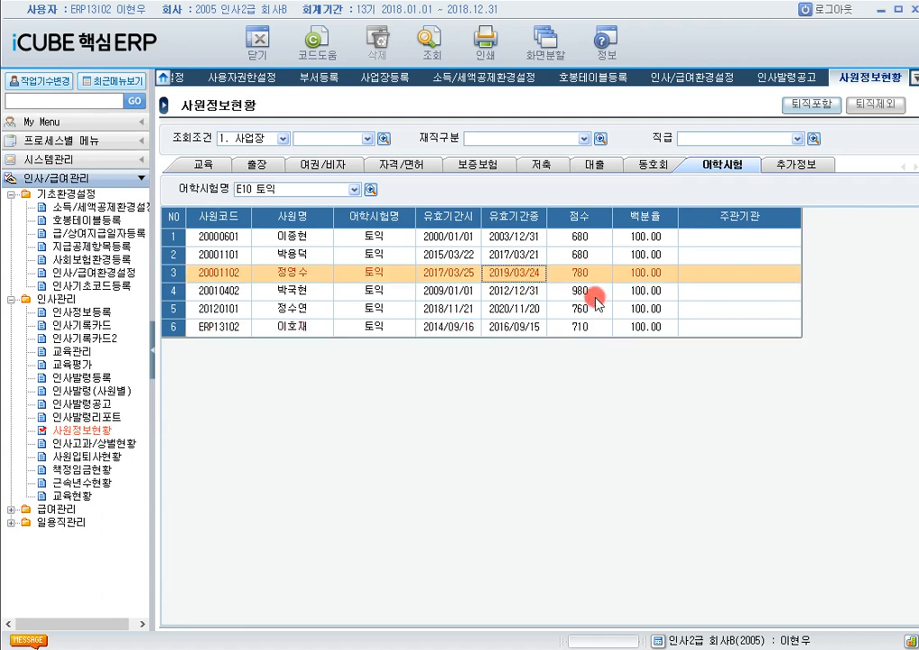
{"action": "left_click", "coordinate": [539, 310]}
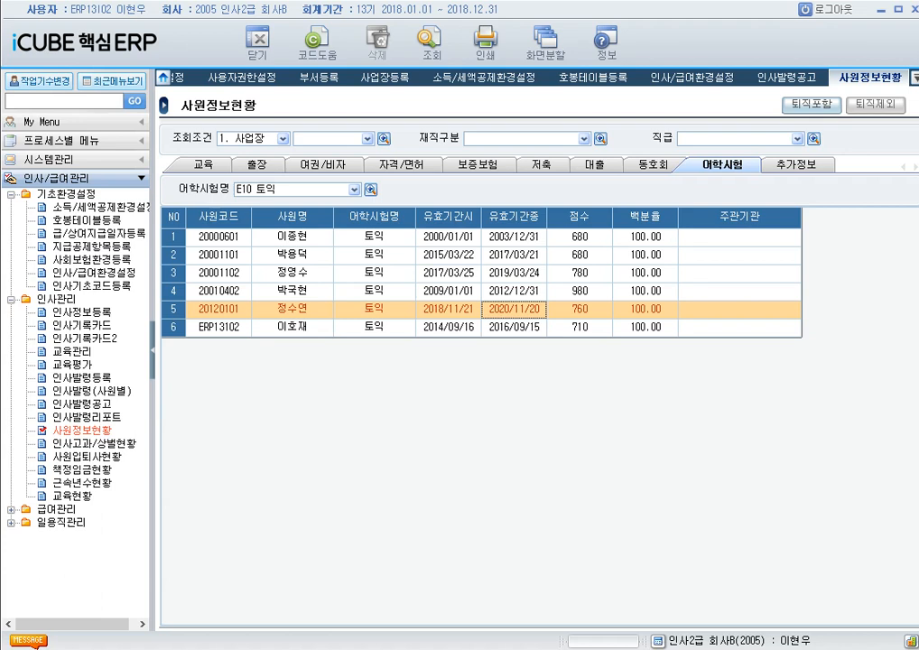
Review the 급여정보 of the fourth listed employee, from 생산부, in 인사정보등록
{"action": "left_click", "coordinate": [89, 314]}
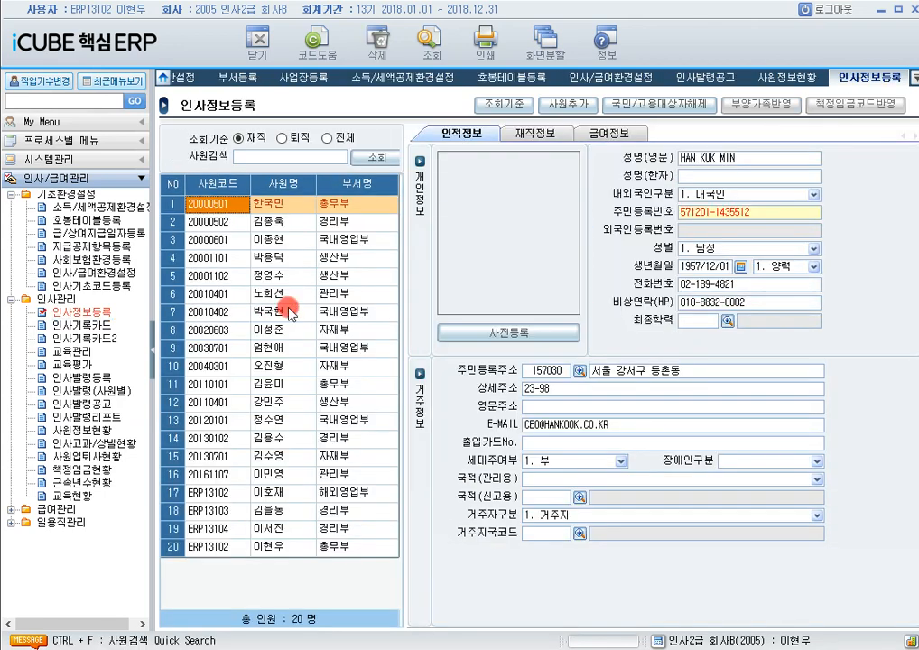
{"action": "left_click", "coordinate": [290, 262]}
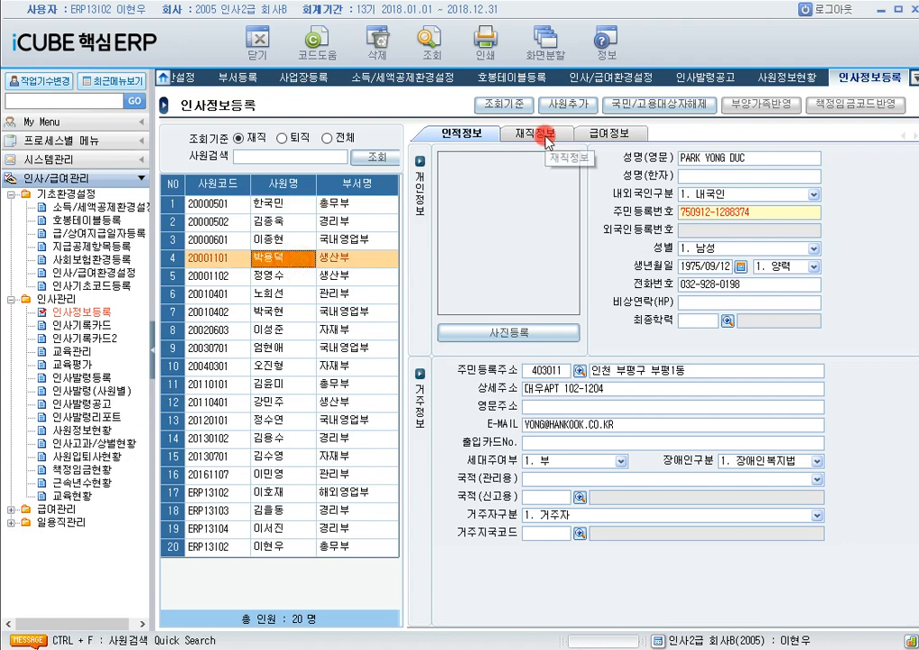
{"action": "left_click", "coordinate": [592, 134]}
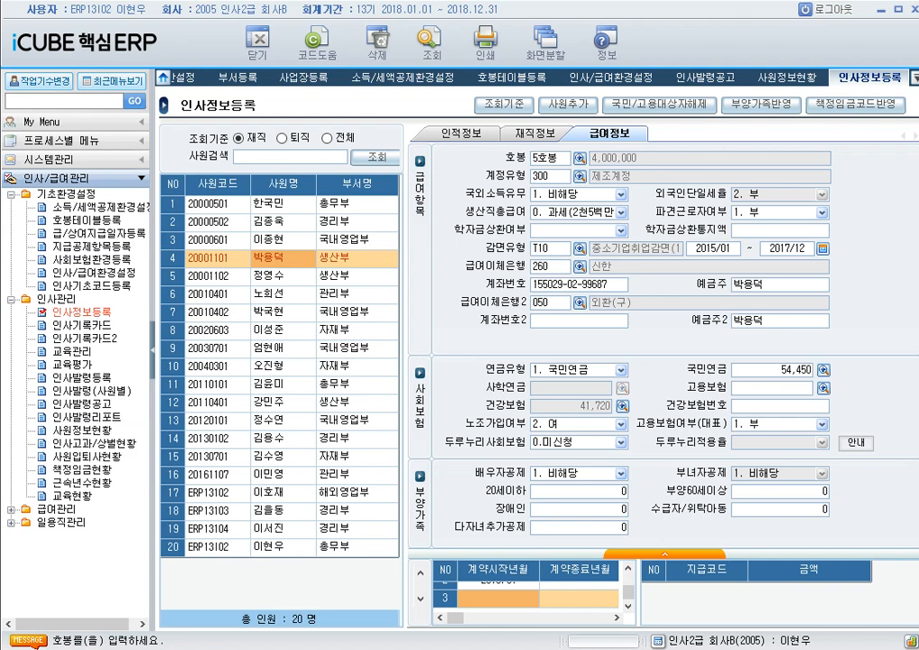
In 교육평가, load the evaluation records for course 800 승진자내부교육
{"action": "left_click", "coordinate": [75, 366]}
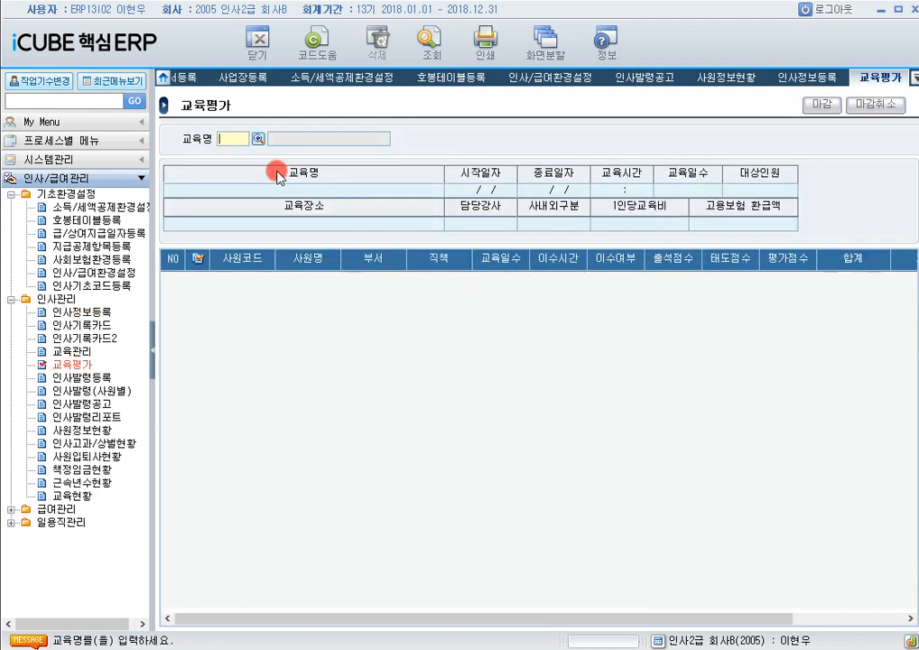
{"action": "key", "text": "F2"}
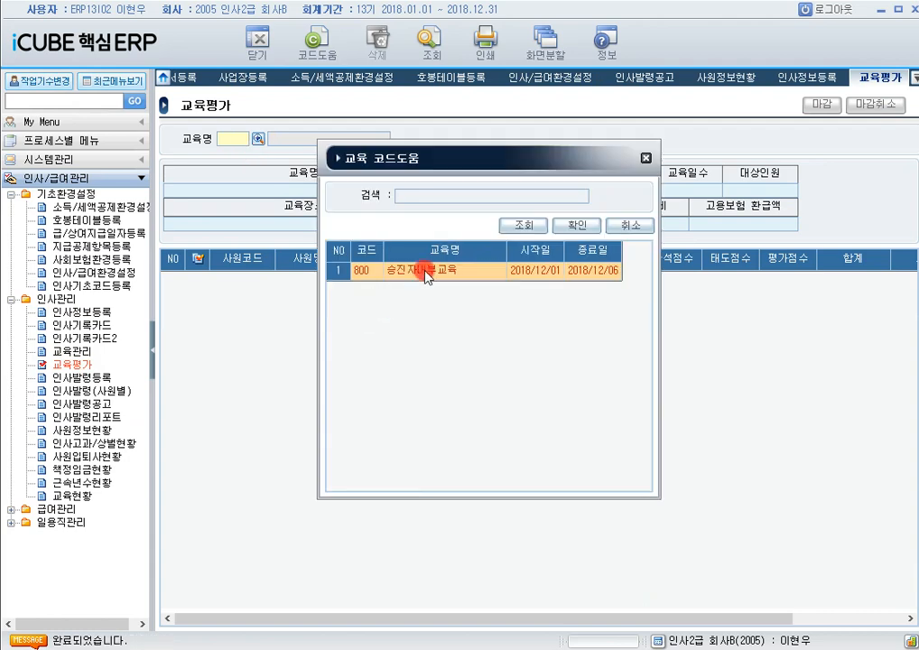
{"action": "double_click", "coordinate": [338, 215]}
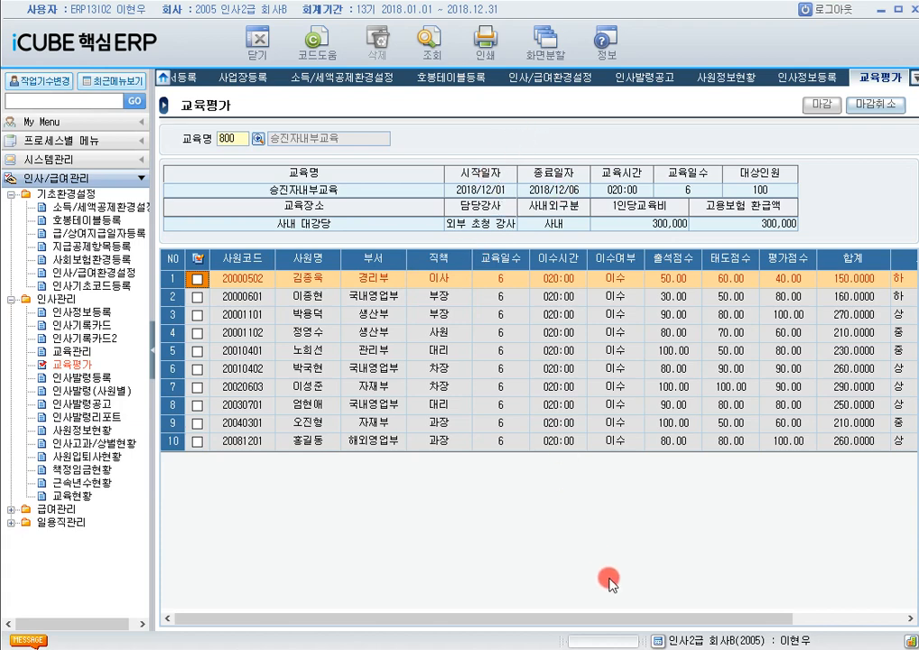
Examine the 교육평가 grades of the 승진자내부교육 attendees, checking who is rated 상 or 중
{"action": "left_click_drag", "start_coordinate": [629, 616], "coordinate": [695, 623]}
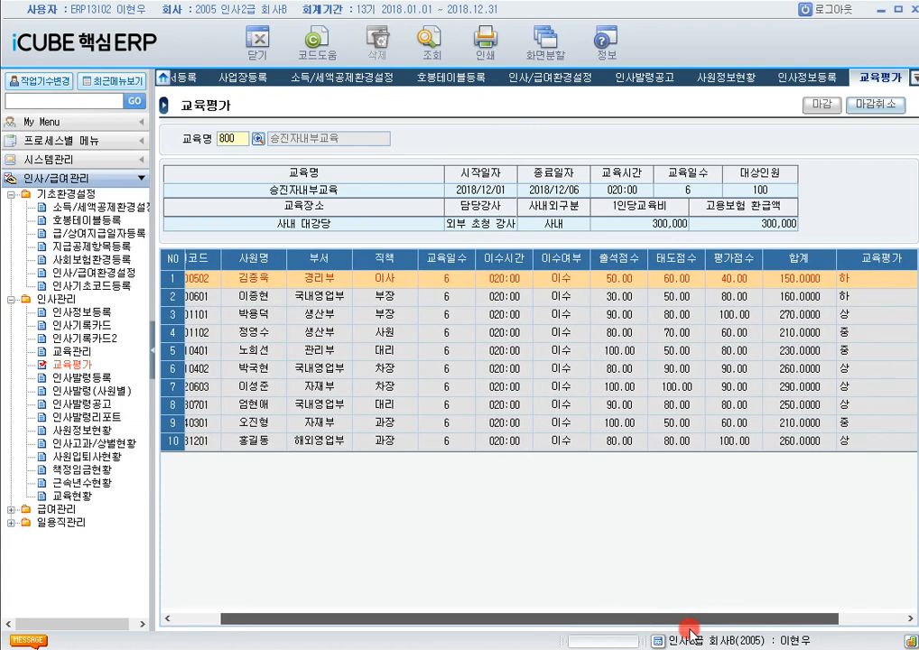
{"action": "left_click", "coordinate": [869, 316]}
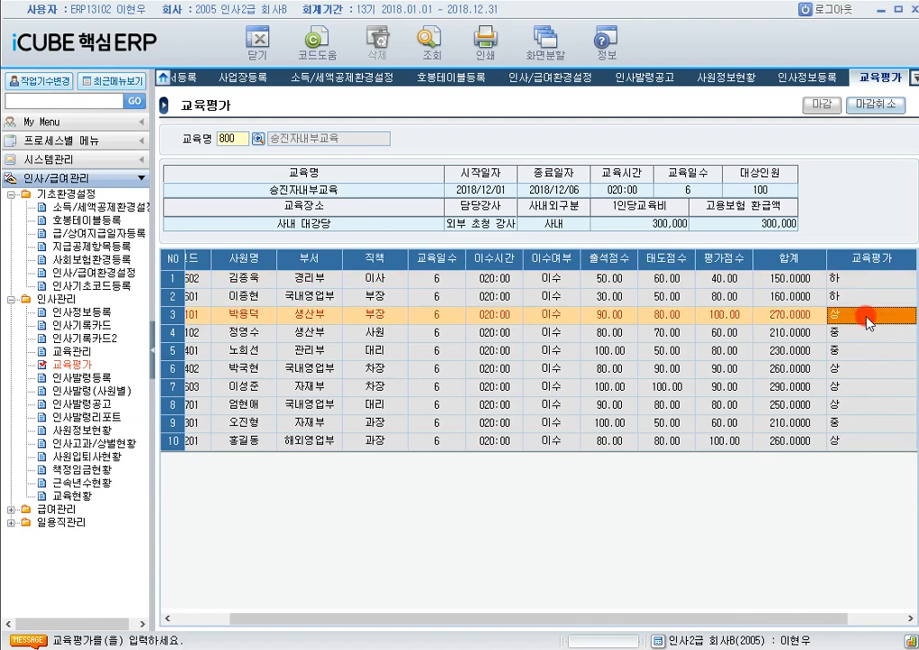
{"action": "left_click", "coordinate": [859, 372]}
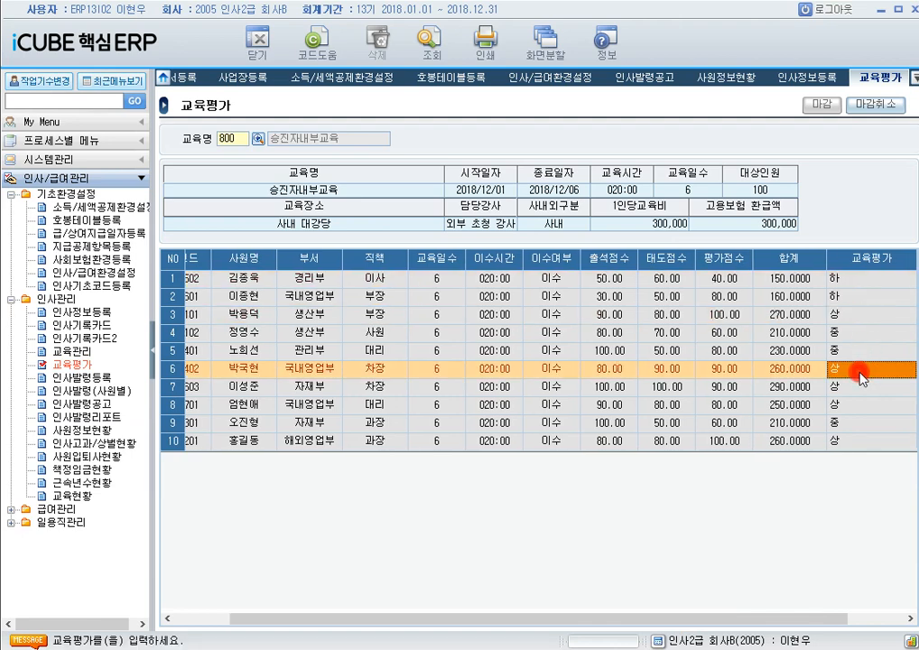
{"action": "left_click", "coordinate": [849, 389]}
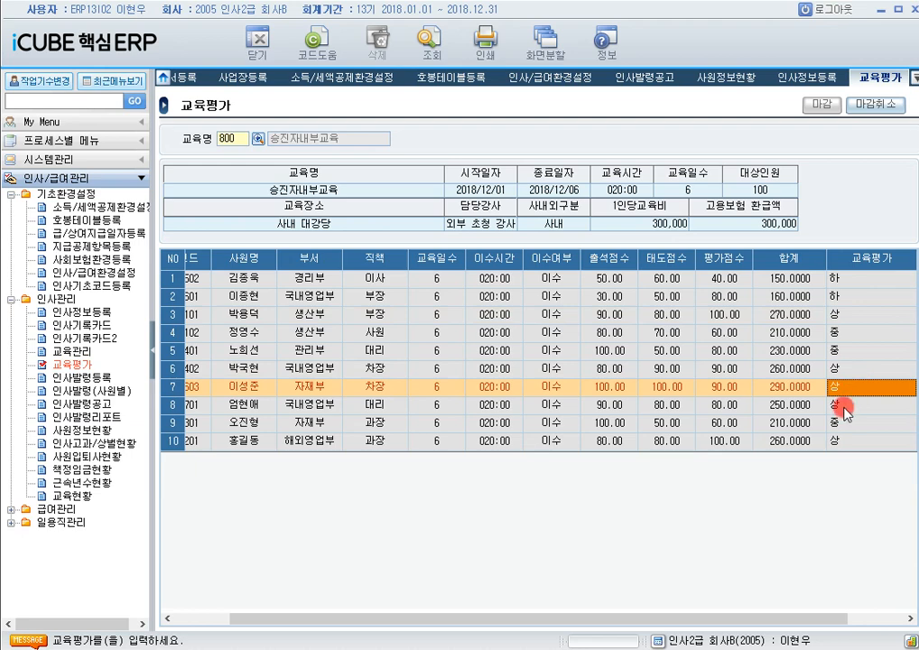
{"action": "left_click", "coordinate": [846, 407]}
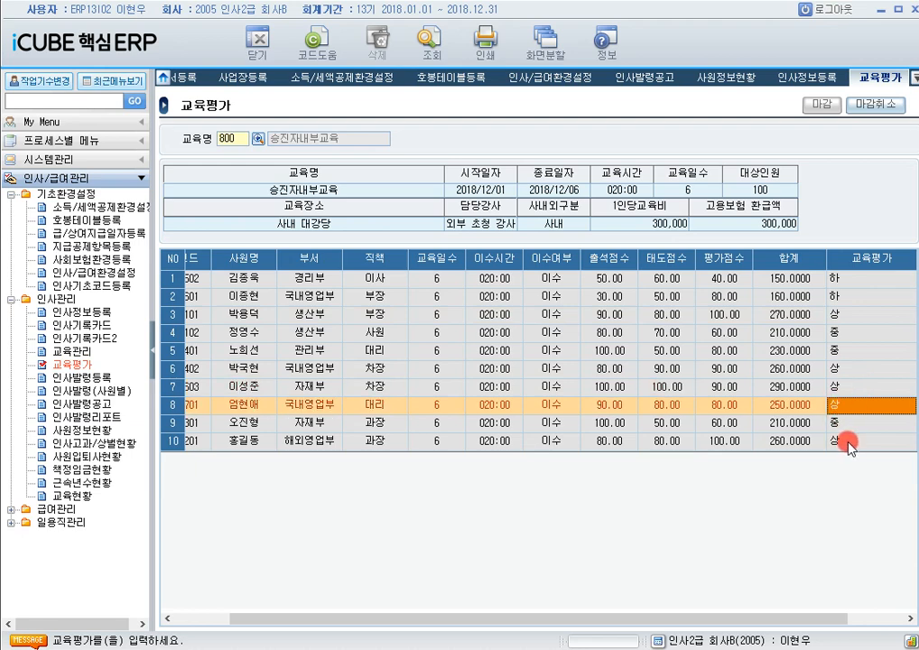
{"action": "left_click", "coordinate": [846, 444]}
{"action": "left_click", "coordinate": [840, 352]}
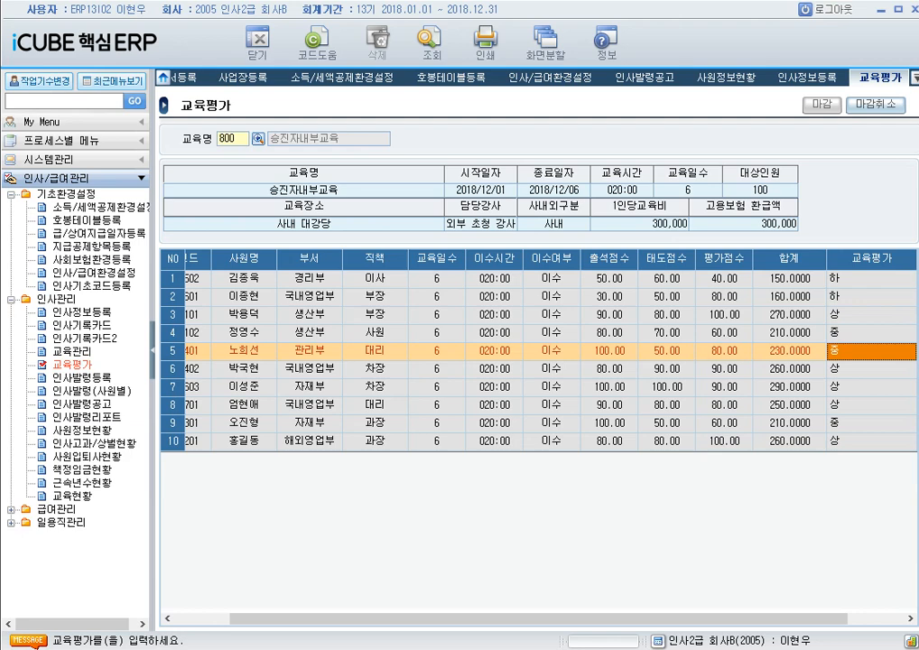
{"action": "left_click", "coordinate": [641, 612]}
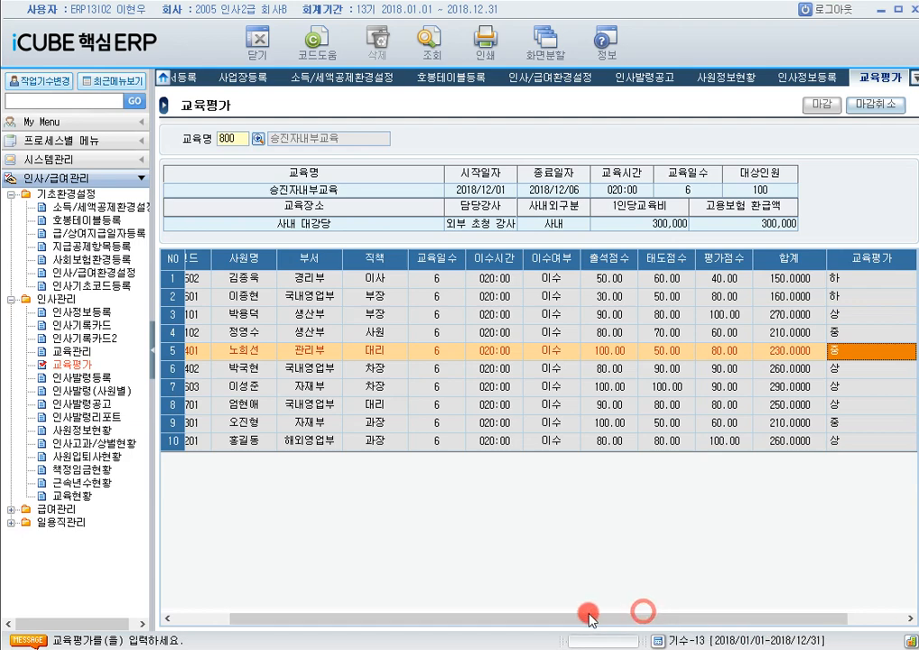
Query 근속년수현황 for 사업장 1000 as of 2019/02/28, with 퇴사자 and 경력포함 both set to 0. 제외
{"action": "left_click", "coordinate": [99, 482]}
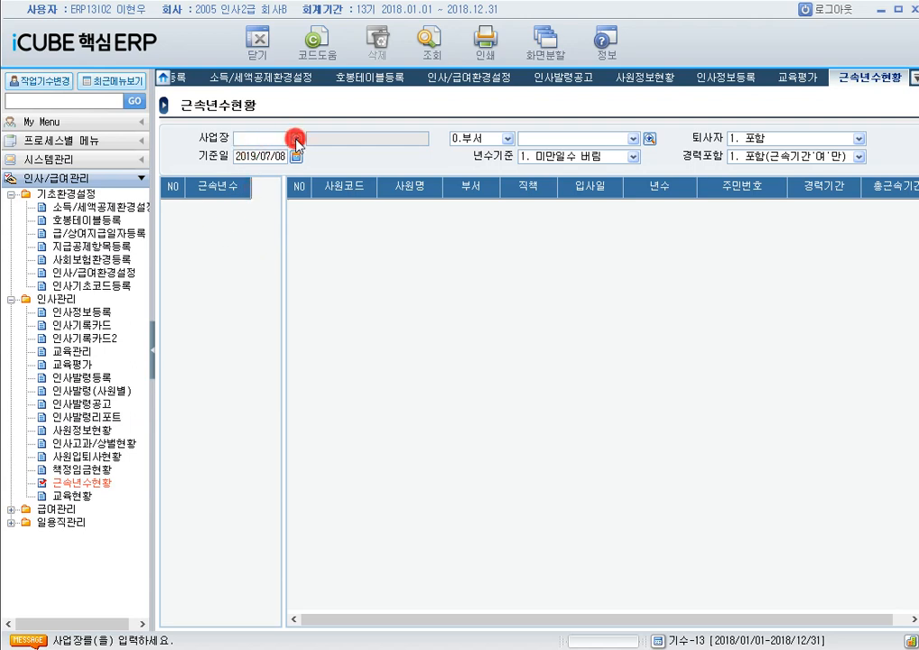
{"action": "left_click", "coordinate": [296, 140]}
{"action": "double_click", "coordinate": [424, 395]}
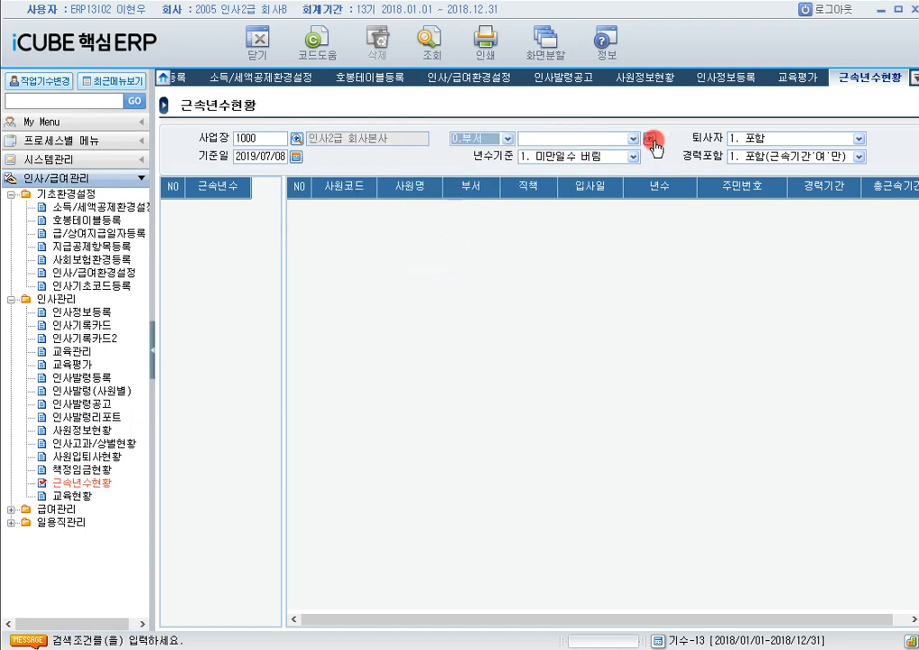
{"action": "left_click", "coordinate": [861, 141]}
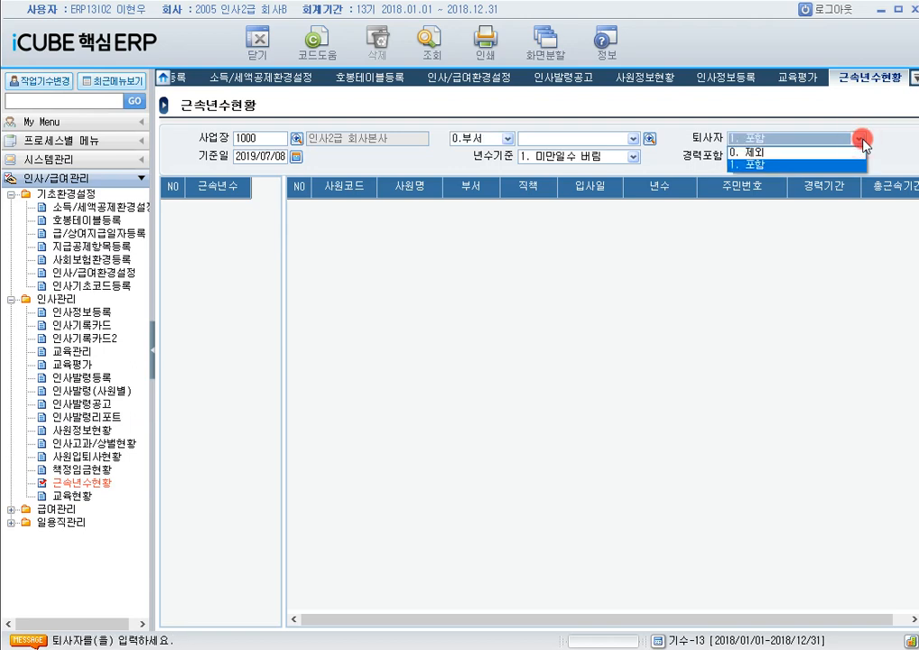
{"action": "left_click", "coordinate": [857, 158]}
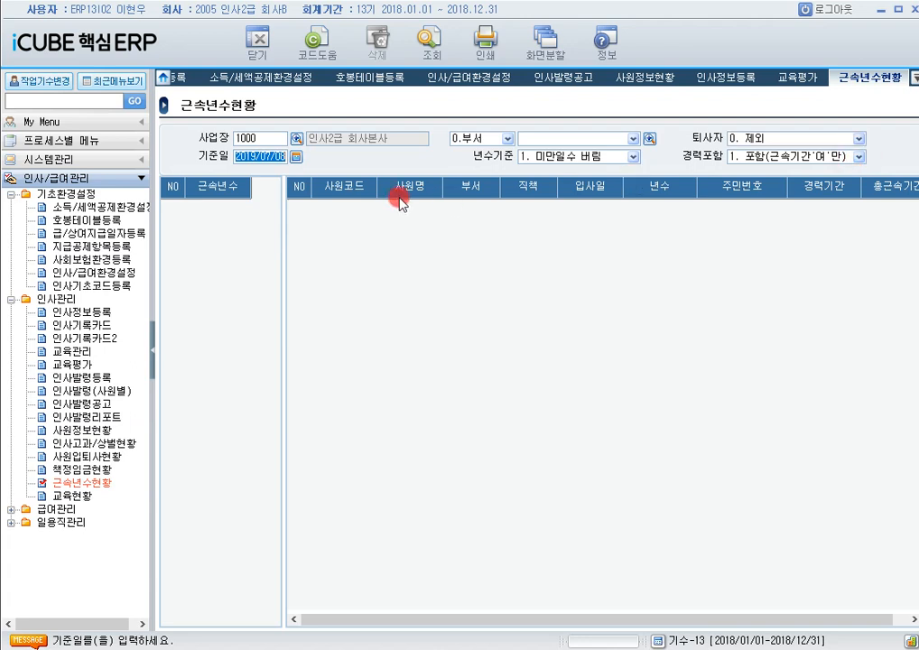
{"action": "type", "text": "20190228"}
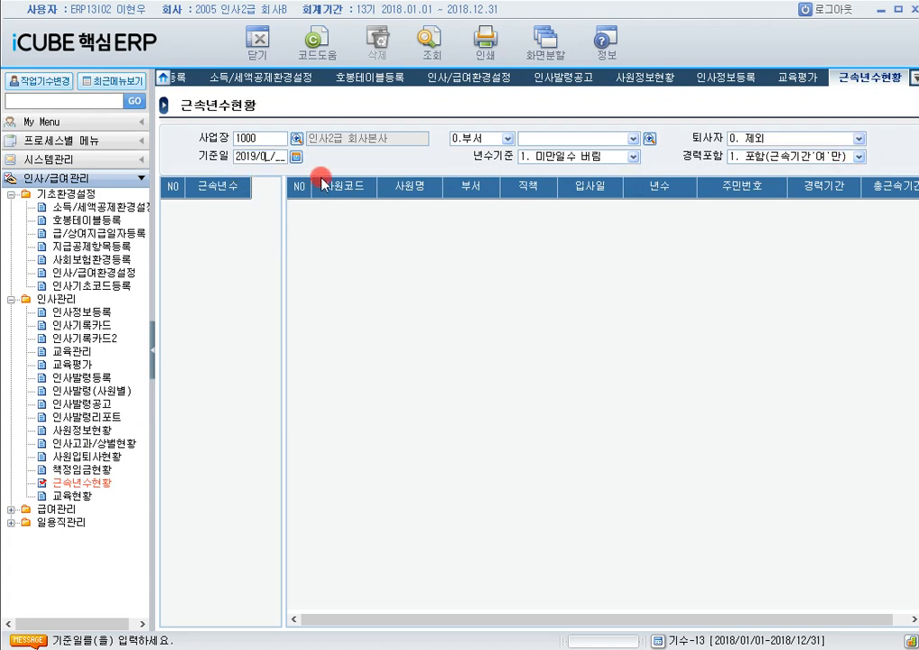
{"action": "key", "text": "Return"}
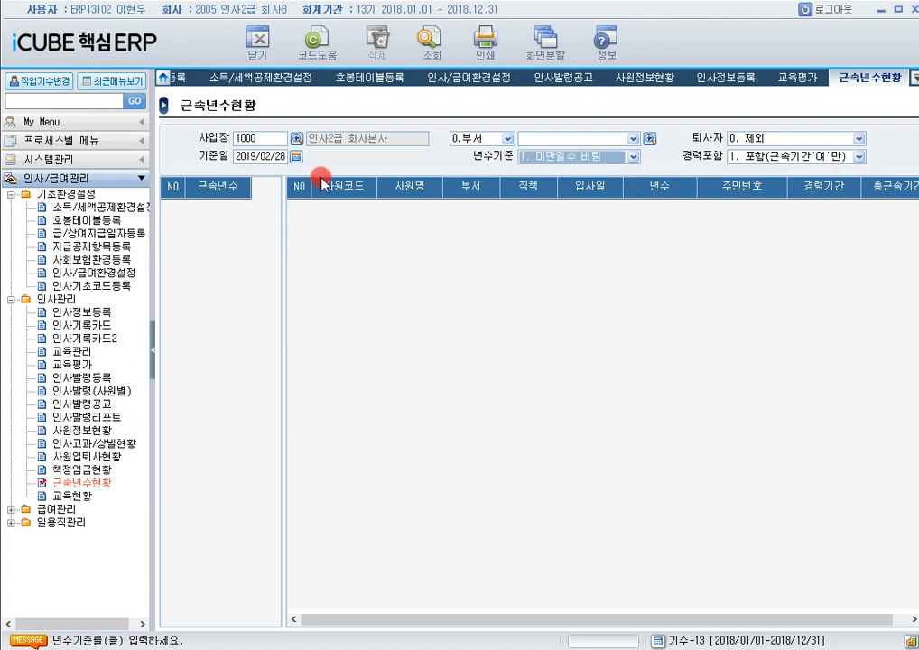
{"action": "left_click", "coordinate": [808, 162]}
{"action": "left_click", "coordinate": [806, 166]}
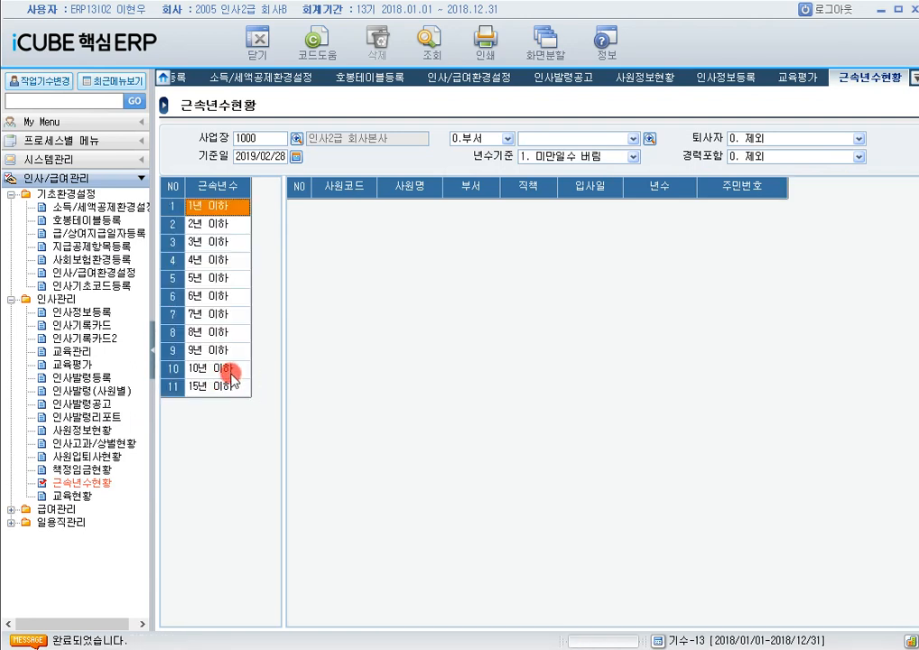
Compare the employees listed under the 10년 이하 and 15년 이하 service-year bands
{"action": "left_click", "coordinate": [224, 371]}
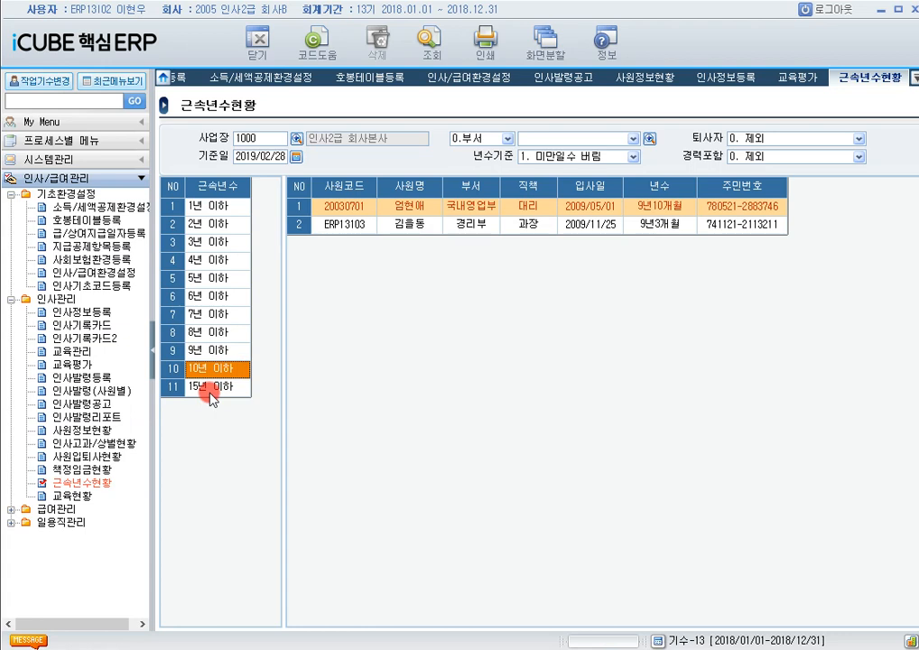
{"action": "left_click", "coordinate": [209, 388]}
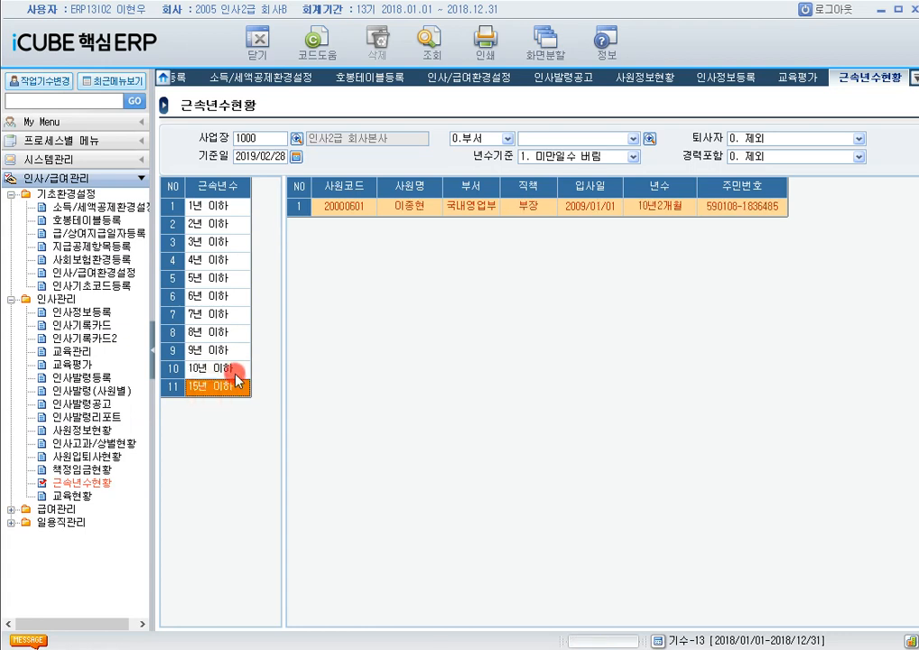
{"action": "left_click", "coordinate": [237, 370]}
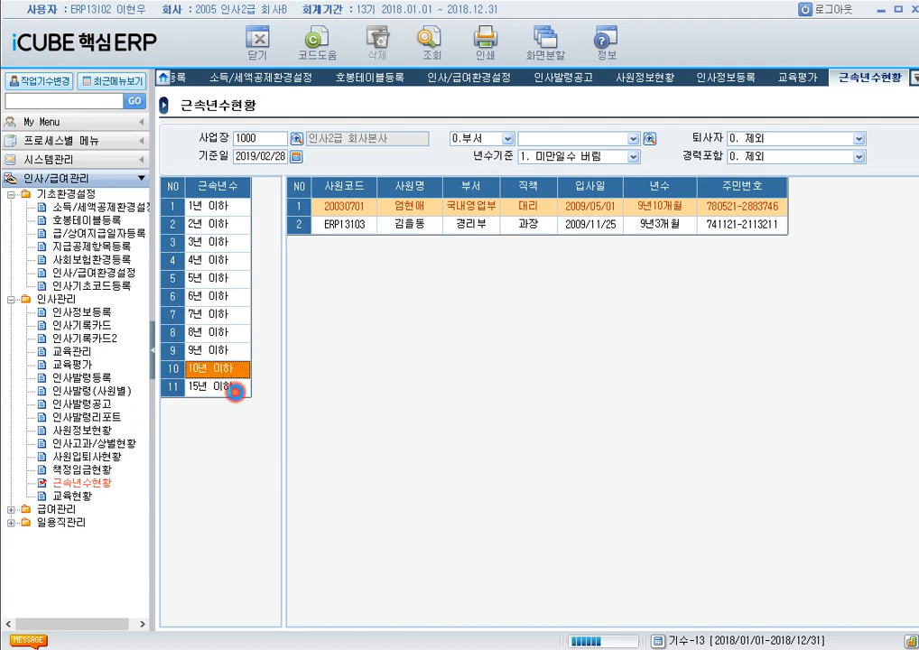
{"action": "left_click", "coordinate": [234, 390]}
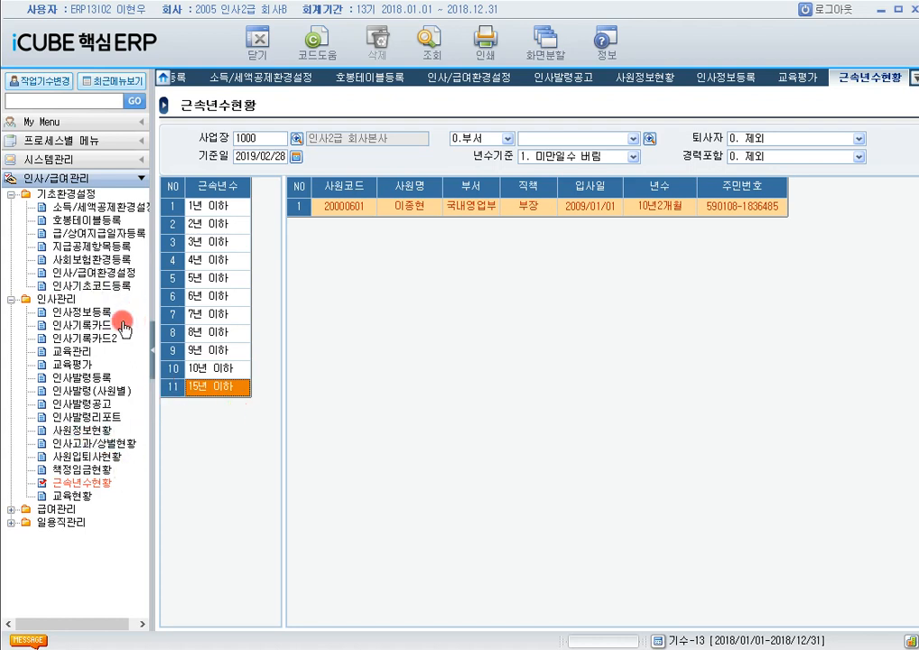
In 지급공제항목등록, dismiss the notices and load the 2019 지급 items for 급여구분 상여
{"action": "left_click", "coordinate": [100, 253]}
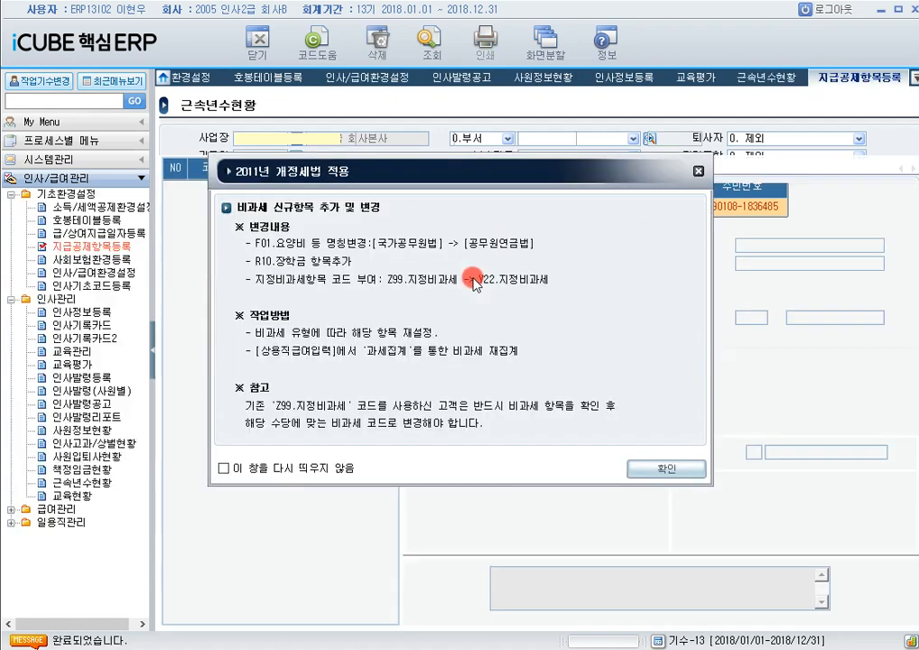
{"action": "left_click", "coordinate": [666, 469]}
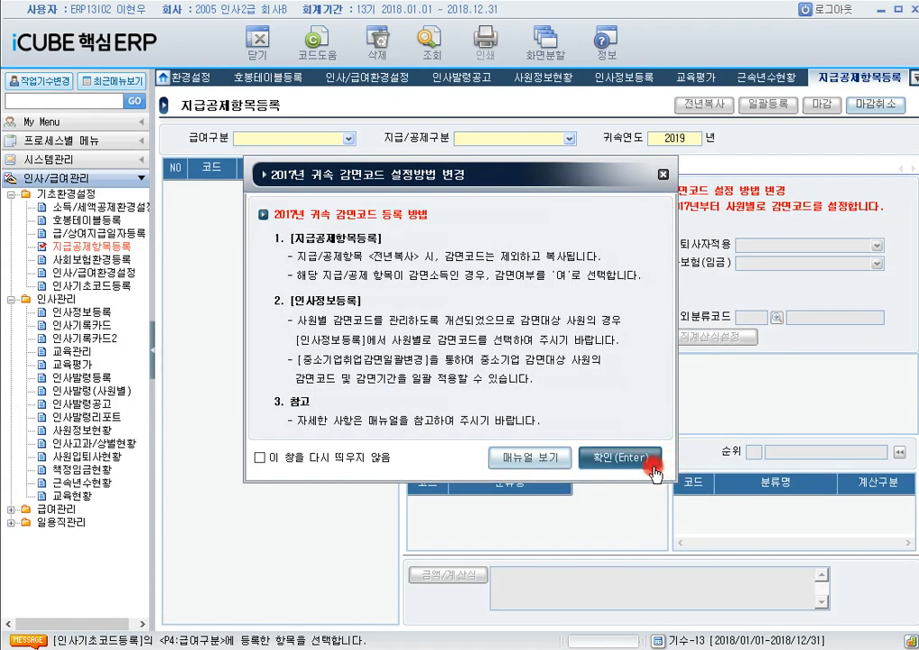
{"action": "left_click", "coordinate": [653, 473]}
{"action": "left_click", "coordinate": [347, 138]}
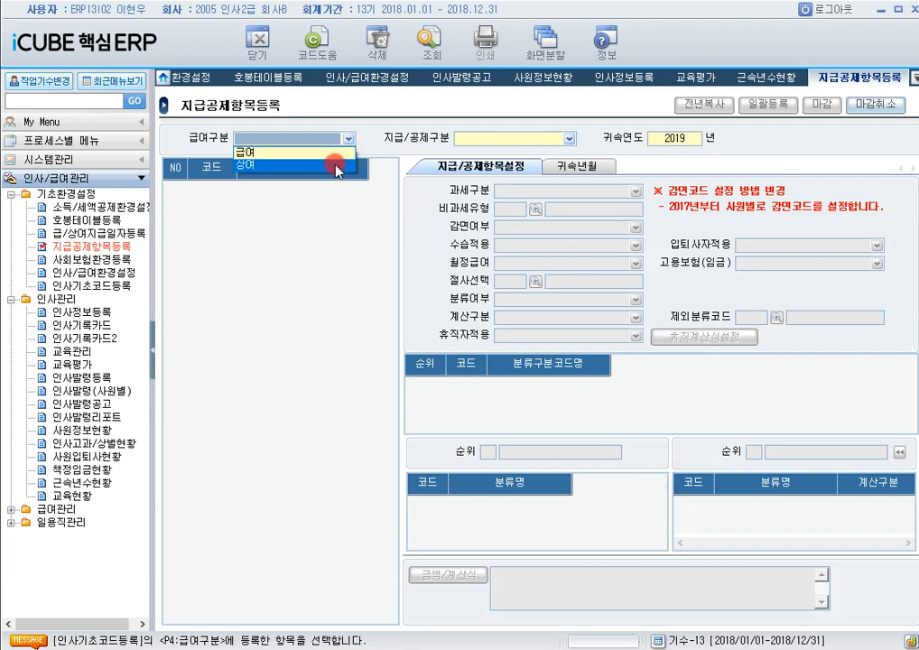
{"action": "left_click", "coordinate": [336, 165]}
{"action": "left_click", "coordinate": [545, 138]}
{"action": "left_click", "coordinate": [545, 138]}
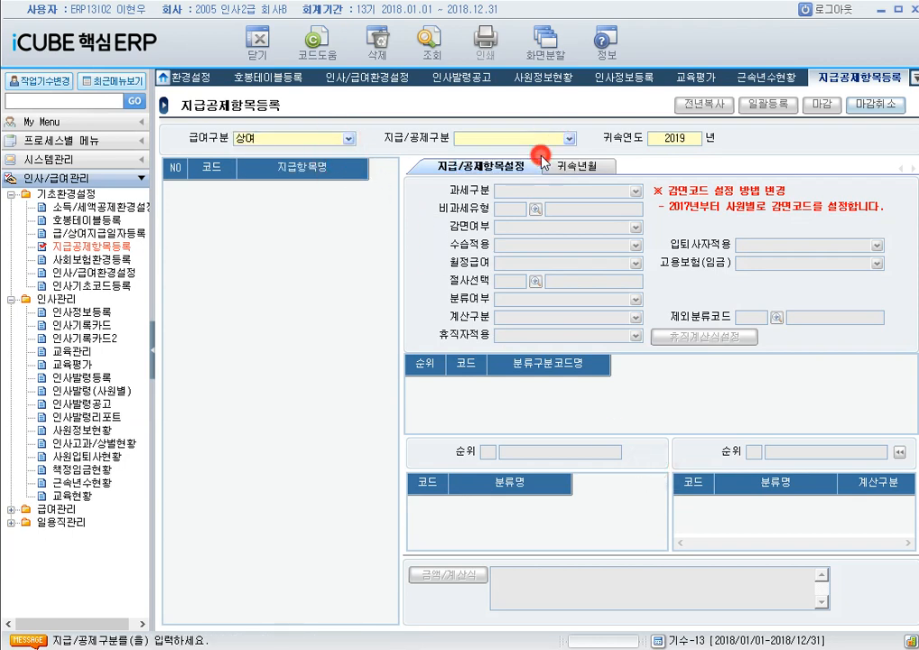
{"action": "left_click", "coordinate": [542, 158]}
{"action": "left_click", "coordinate": [433, 62]}
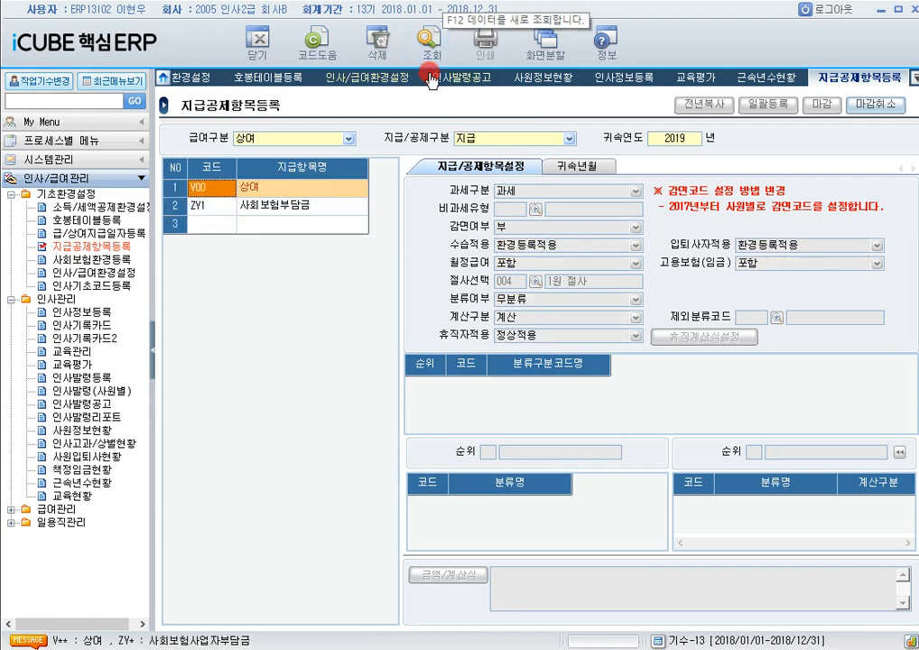
Cancel the closing (마감취소) of the 2019 상여 지급 items so they can be edited
{"action": "left_click", "coordinate": [884, 108]}
{"action": "left_click", "coordinate": [464, 422]}
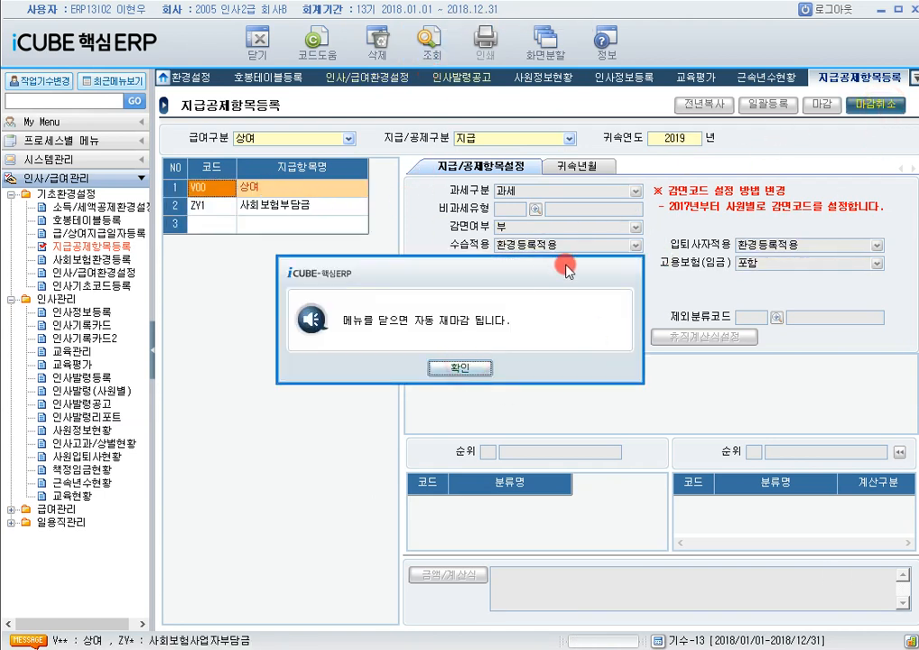
{"action": "left_click", "coordinate": [460, 368]}
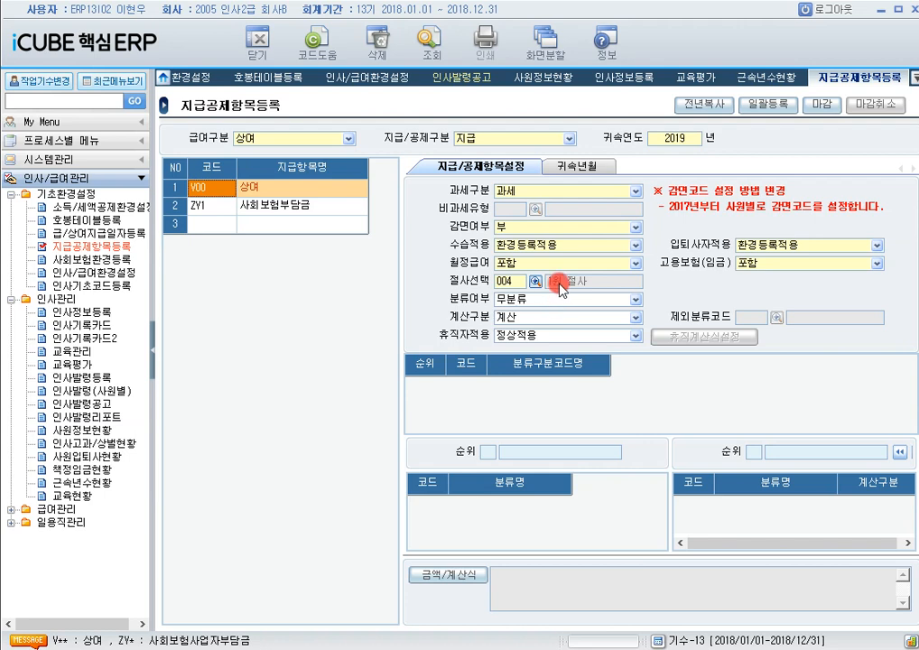
Set the calculation formula of pay item V00 상여 to F02*0.5, half of 월급
{"action": "left_click", "coordinate": [435, 575]}
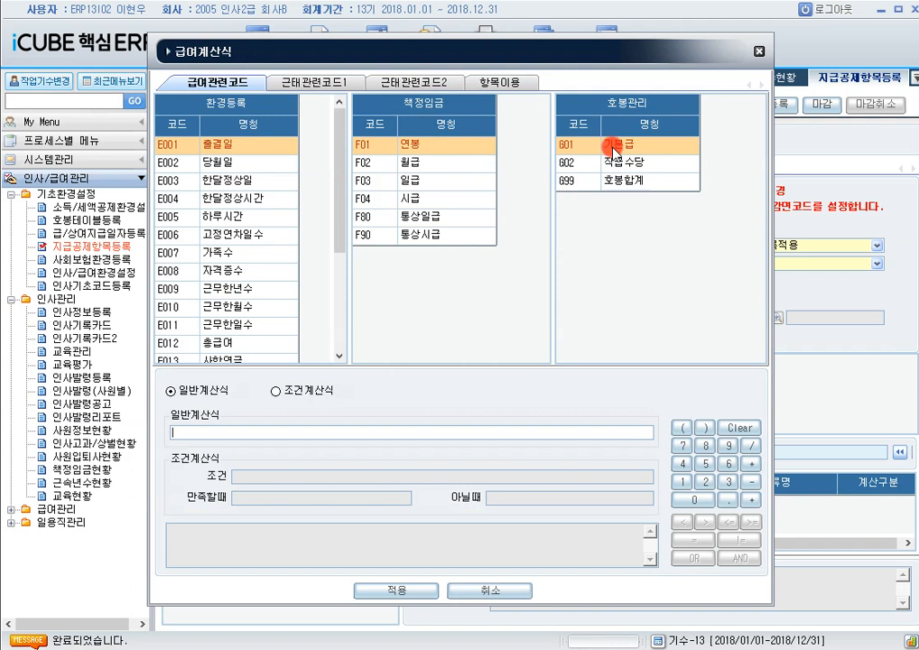
{"action": "double_click", "coordinate": [436, 170]}
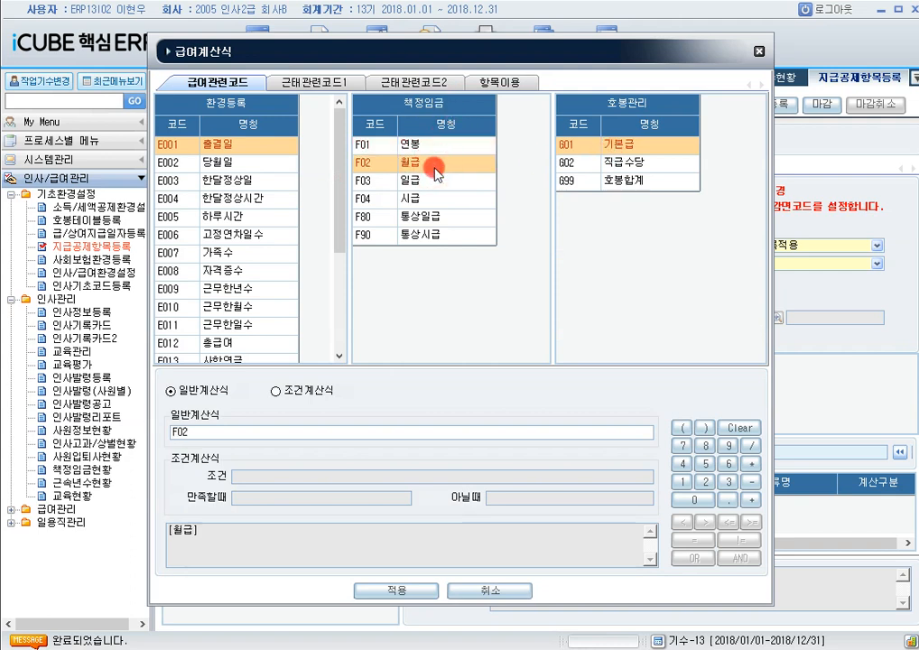
{"action": "type", "text": "*0.5"}
{"action": "left_click", "coordinate": [407, 592]}
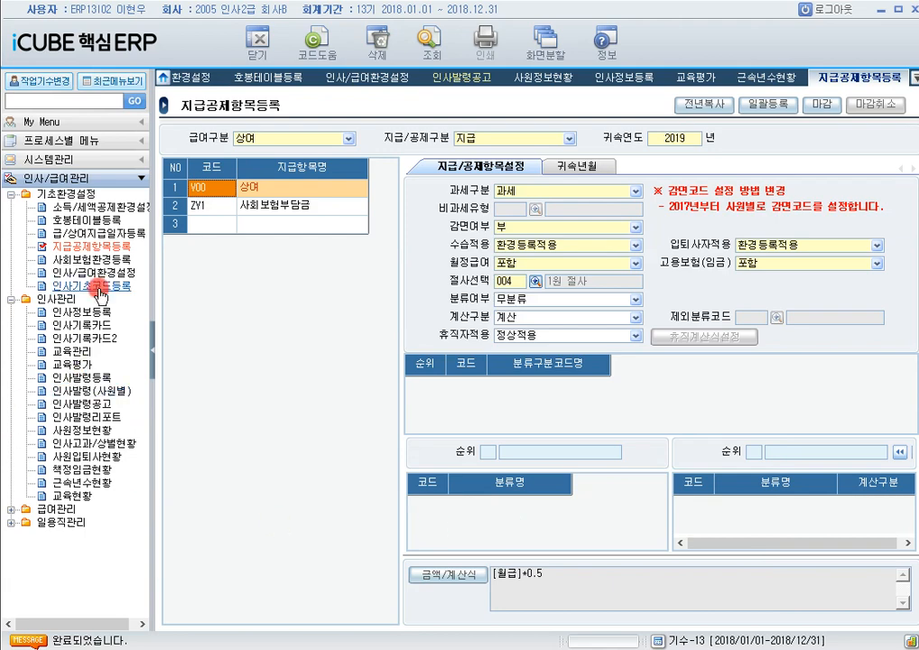
In 상용직급여입력및계산, load the employees for 귀속연월 2019/03 with the 2019/04/15 상여 payment date
{"action": "left_click", "coordinate": [17, 508]}
{"action": "scroll", "coordinate": [108, 488], "scroll_direction": "down", "scroll_amount": 1}
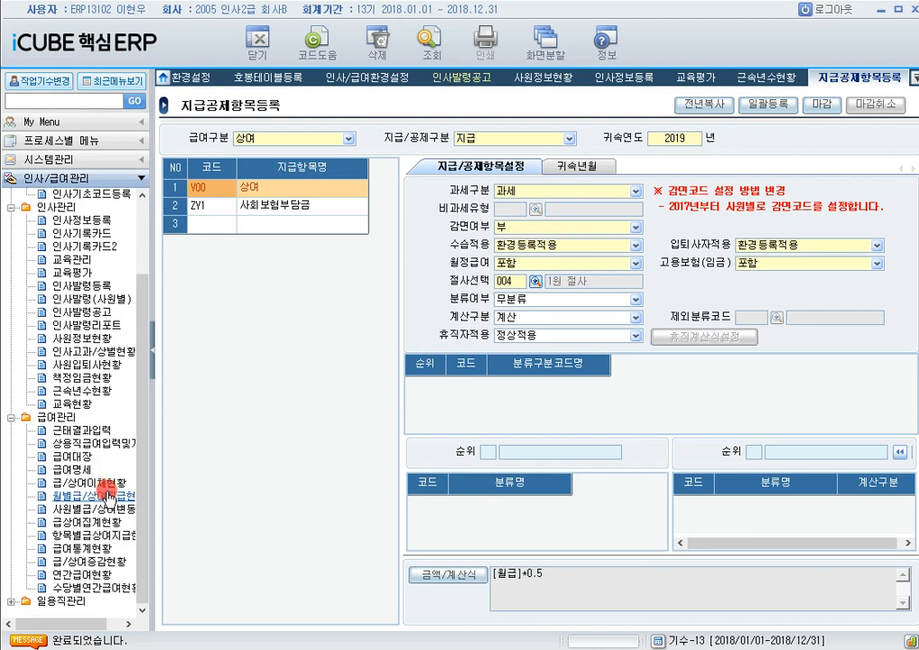
{"action": "left_click", "coordinate": [86, 440]}
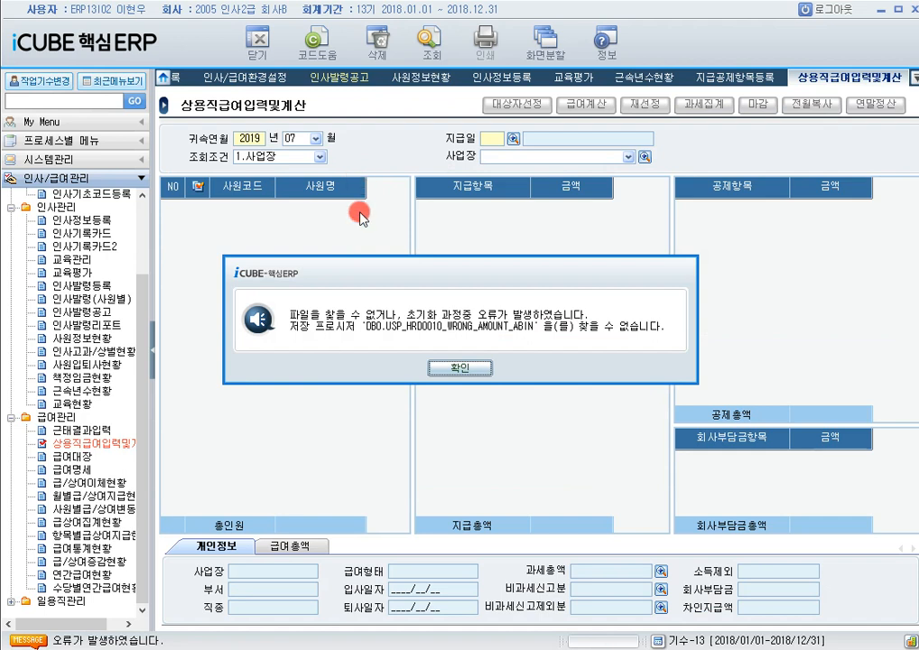
{"action": "left_click", "coordinate": [448, 366]}
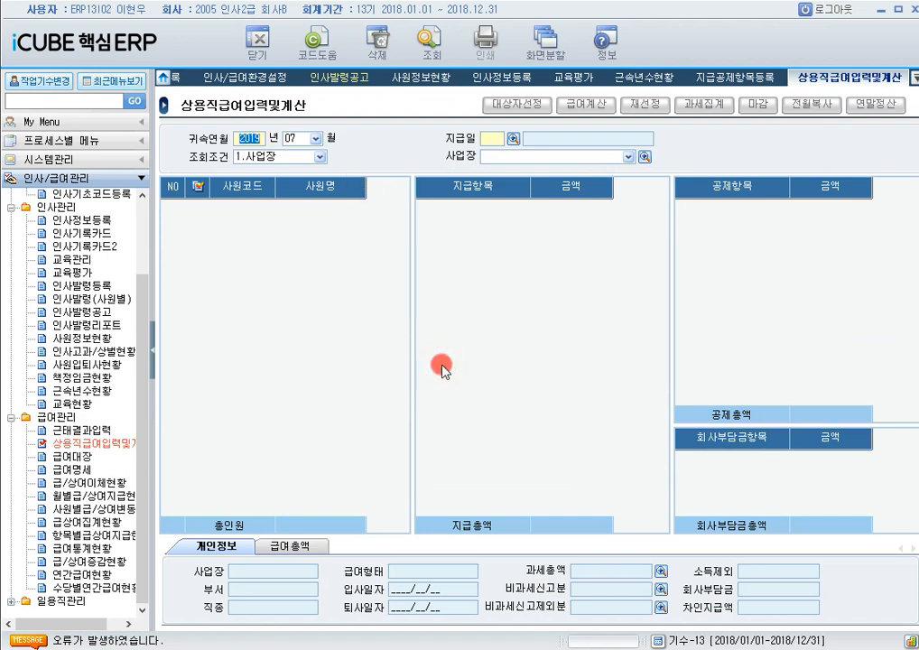
{"action": "left_click", "coordinate": [291, 142]}
{"action": "left_click", "coordinate": [294, 142]}
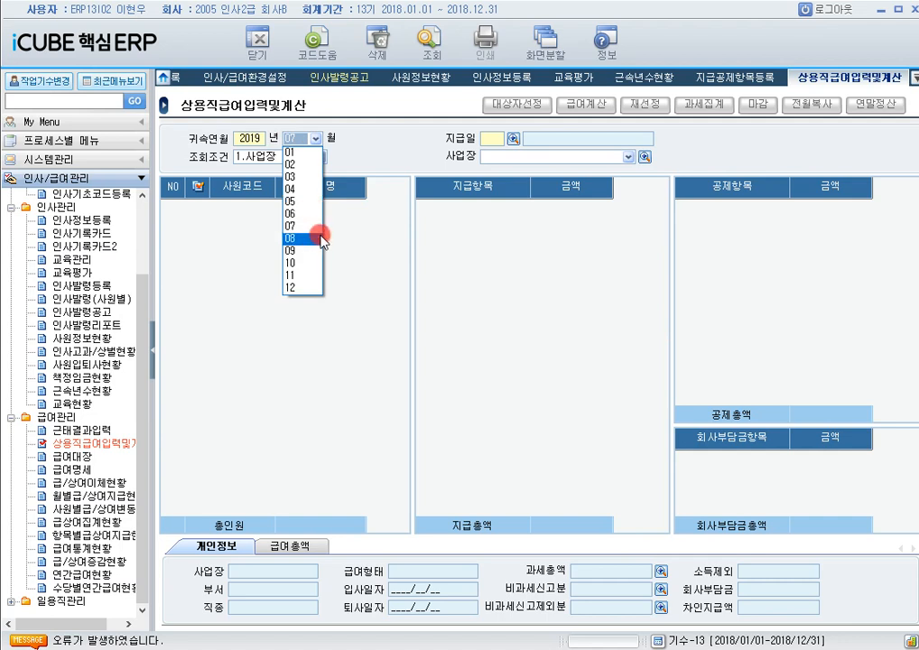
{"action": "left_click", "coordinate": [299, 178]}
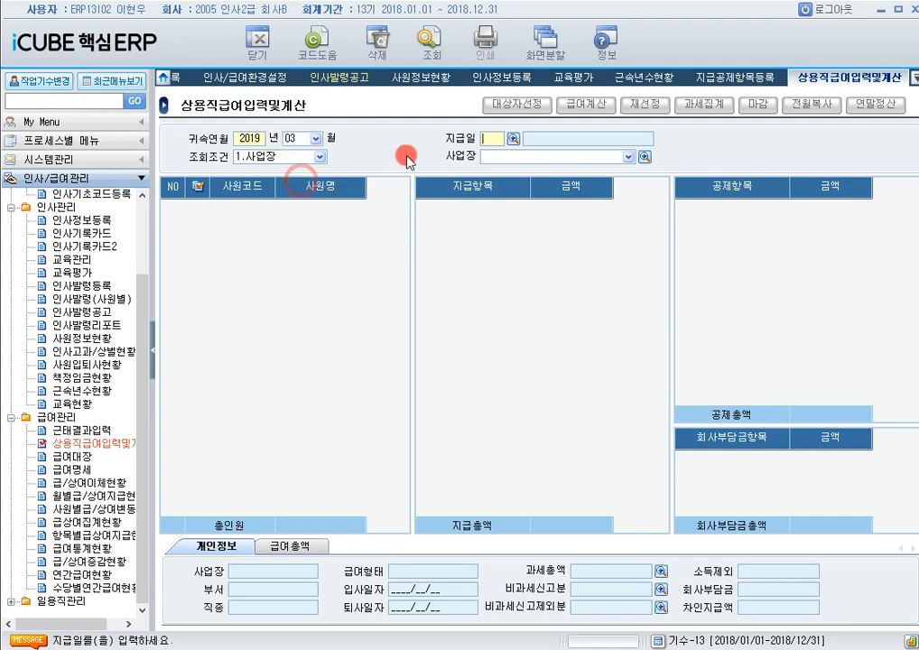
{"action": "left_click", "coordinate": [513, 139]}
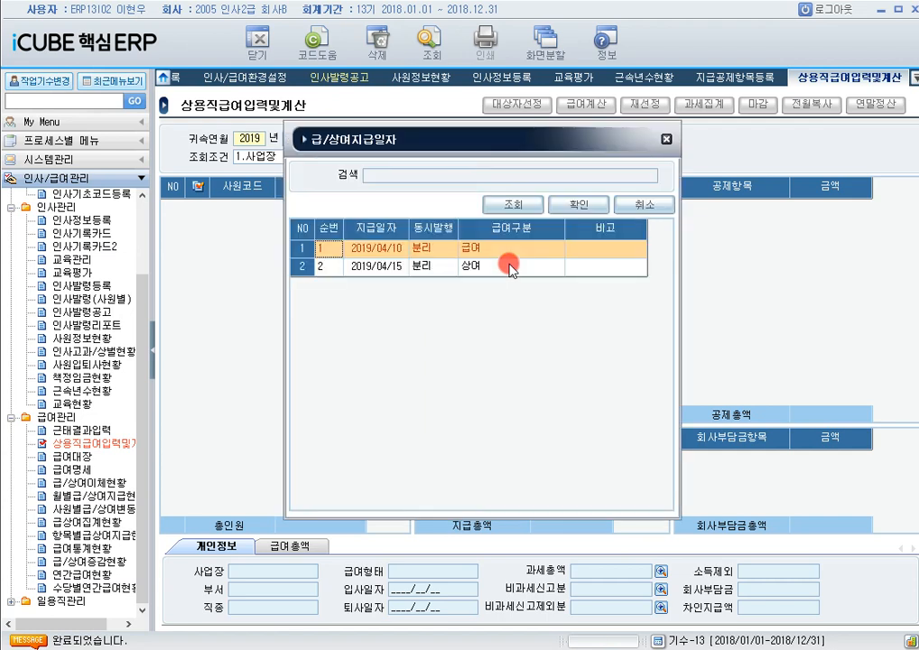
{"action": "left_click", "coordinate": [510, 266]}
{"action": "double_click", "coordinate": [447, 264]}
{"action": "left_click", "coordinate": [426, 49]}
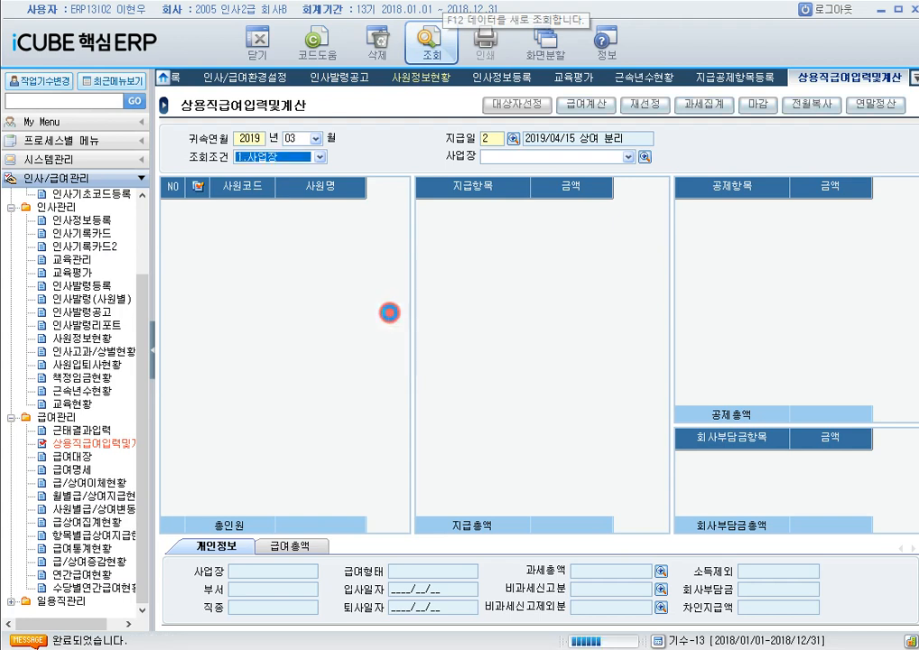
Run 급여계산 on all pay and deduction items for every listed employee, and display the 급여총액 summary
{"action": "left_click", "coordinate": [199, 188]}
{"action": "left_click", "coordinate": [583, 103]}
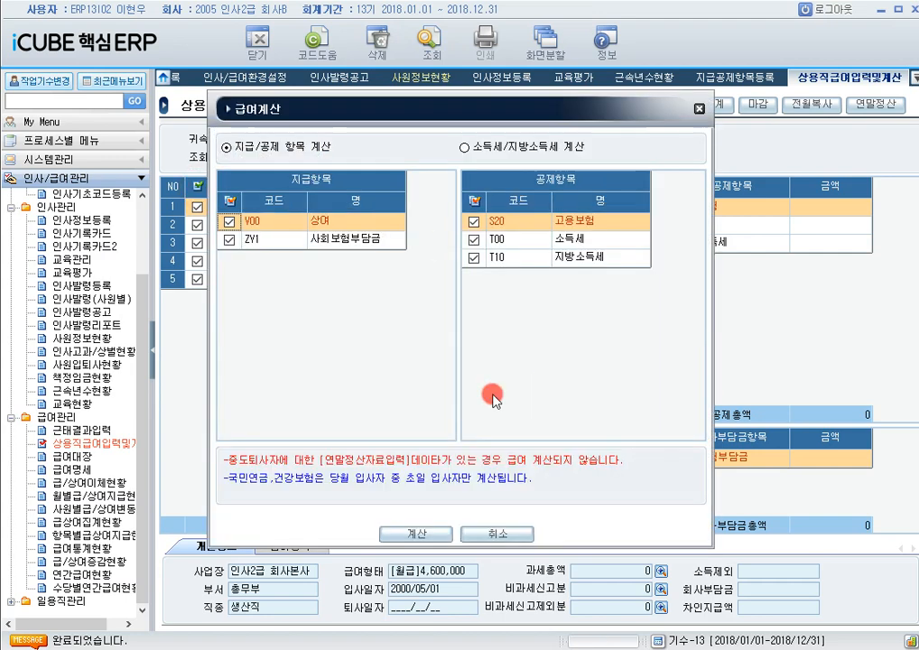
{"action": "left_click", "coordinate": [417, 533]}
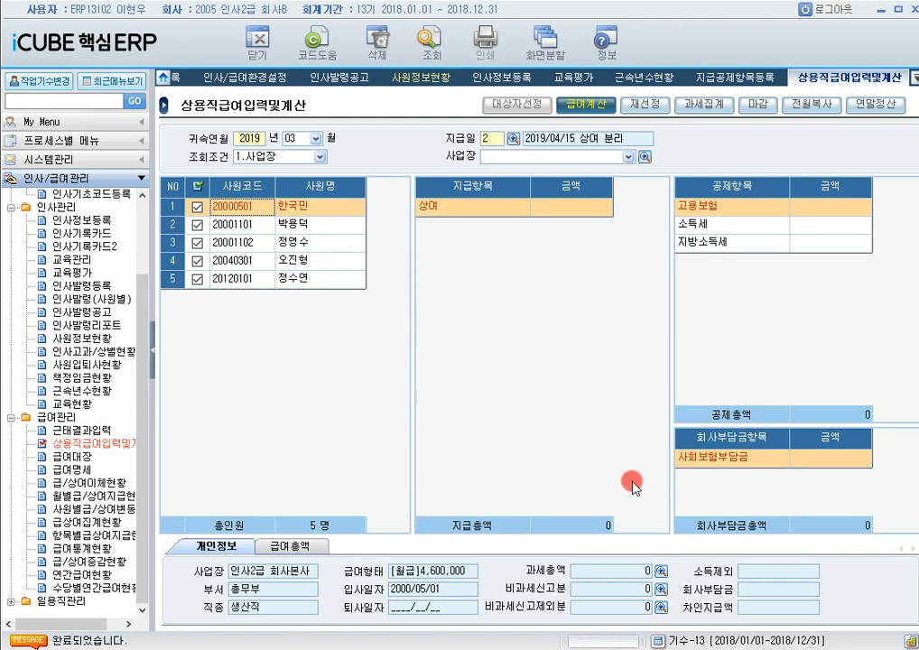
{"action": "left_click", "coordinate": [465, 369]}
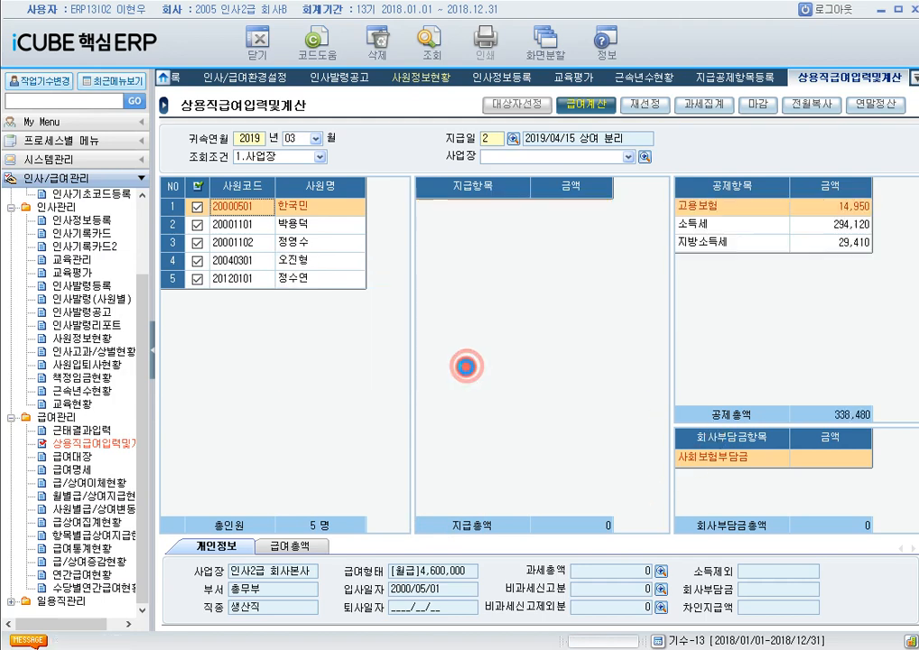
{"action": "left_click", "coordinate": [306, 542]}
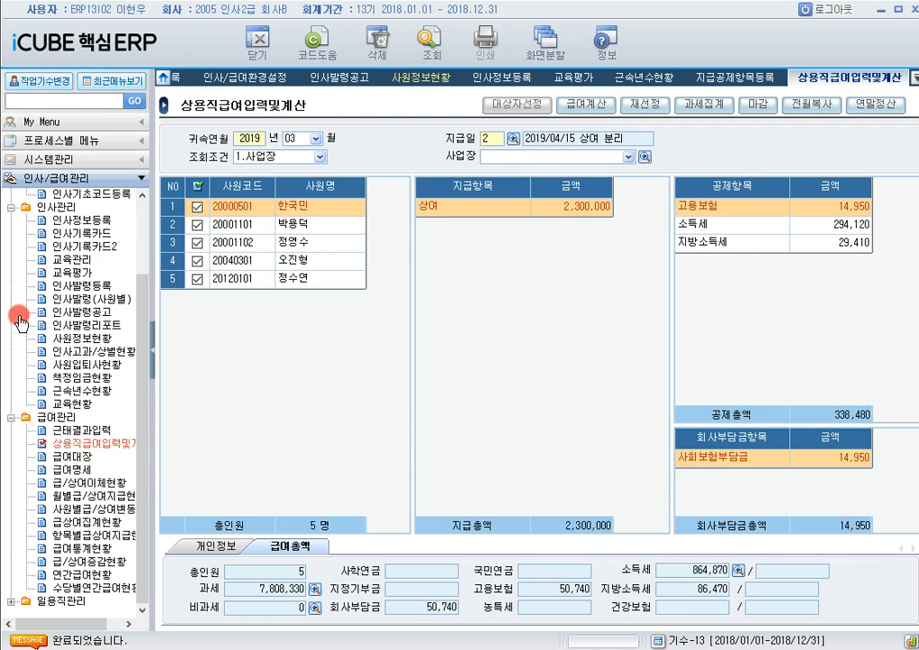
In 지급공제항목등록, display the 급여 payment items and select the 자격별 classification of P50 자격수당
{"action": "left_click", "coordinate": [763, 76]}
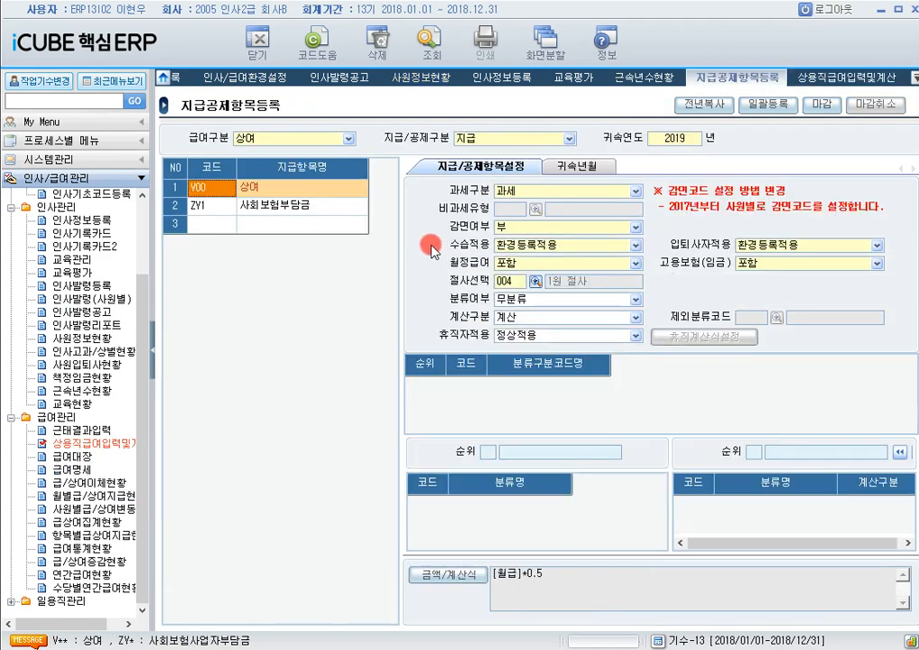
{"action": "left_click", "coordinate": [287, 140]}
{"action": "left_click", "coordinate": [283, 155]}
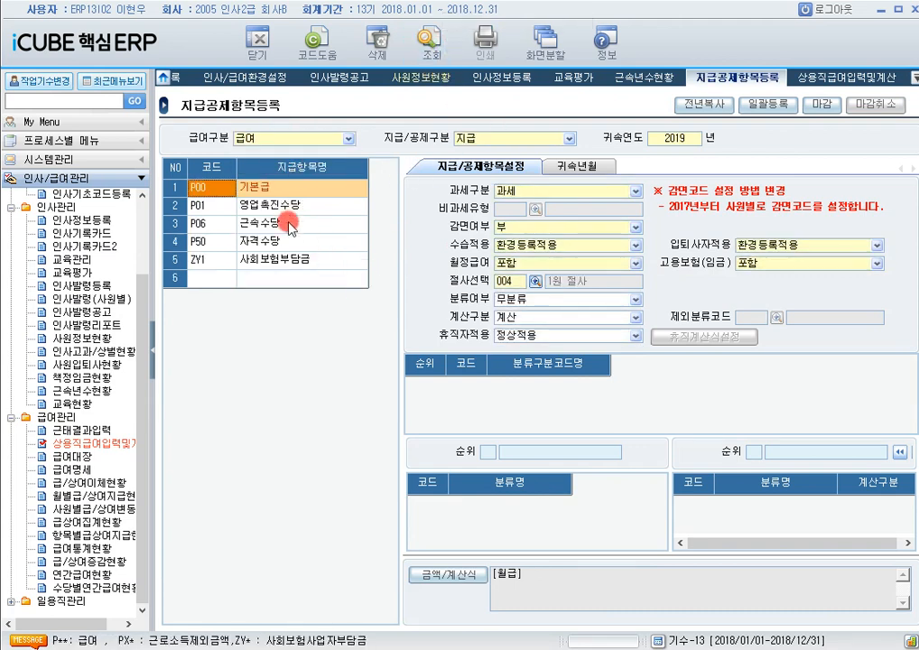
{"action": "left_click", "coordinate": [294, 242]}
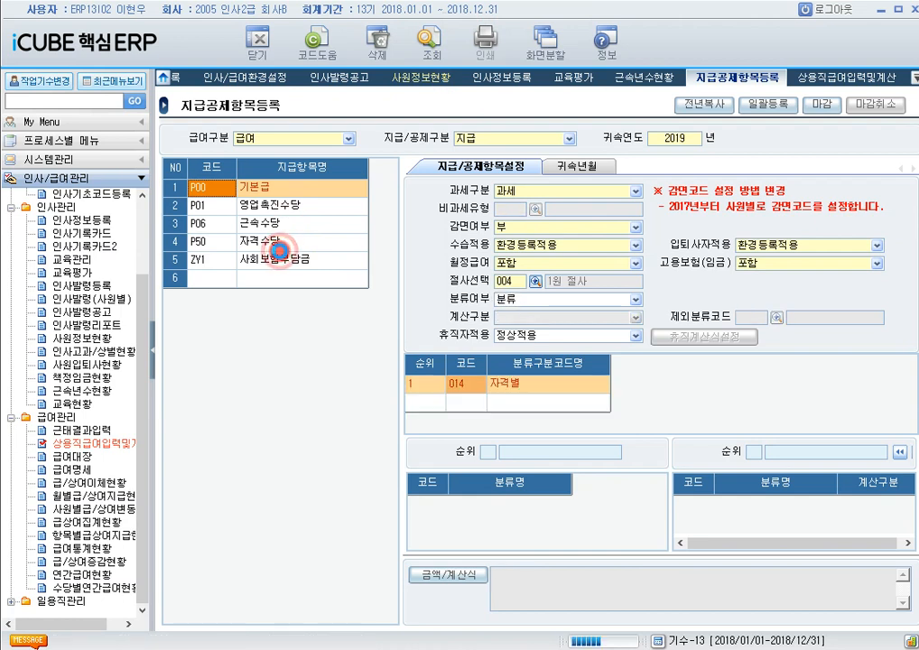
{"action": "left_click", "coordinate": [517, 398]}
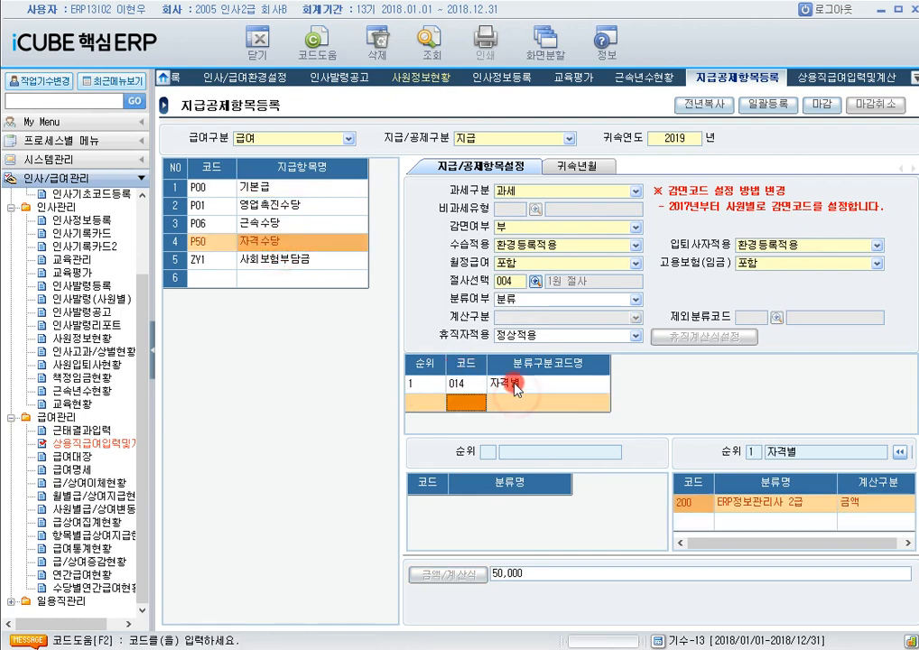
{"action": "left_click", "coordinate": [515, 386]}
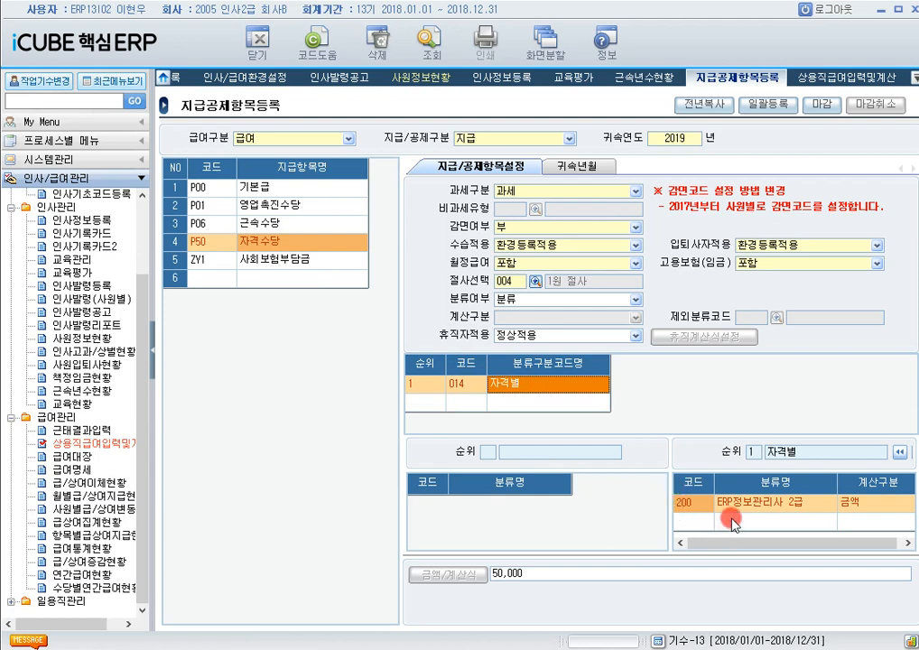
Add classification code 100 정보기술자격(ITQ) to the 자격별 list of 자격수당, with 계산구분 금액 and an amount of 35,000
{"action": "left_click", "coordinate": [864, 503]}
{"action": "left_click", "coordinate": [864, 521]}
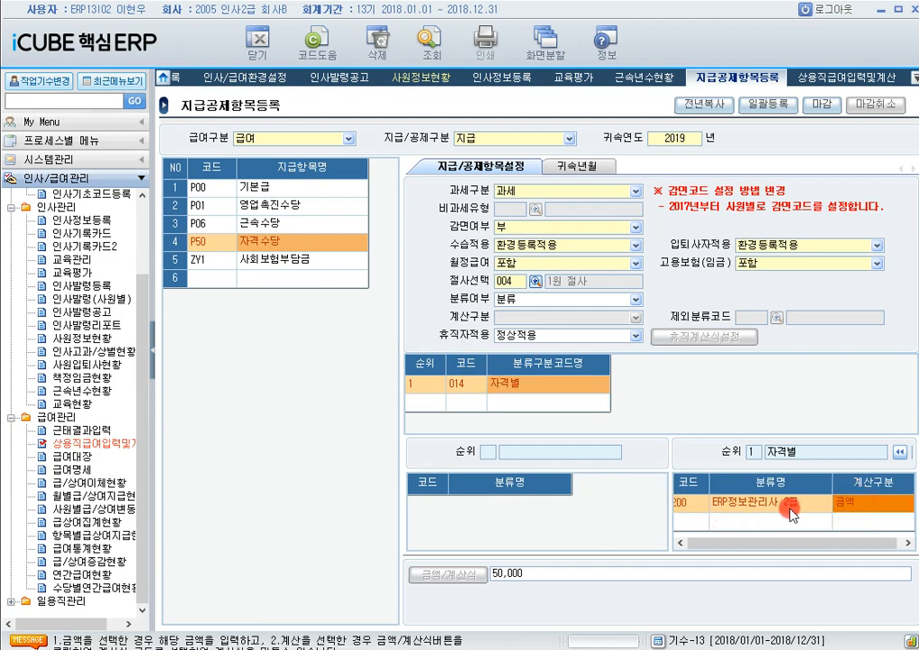
{"action": "left_click_drag", "start_coordinate": [765, 543], "coordinate": [720, 545]}
{"action": "left_click", "coordinate": [694, 521]}
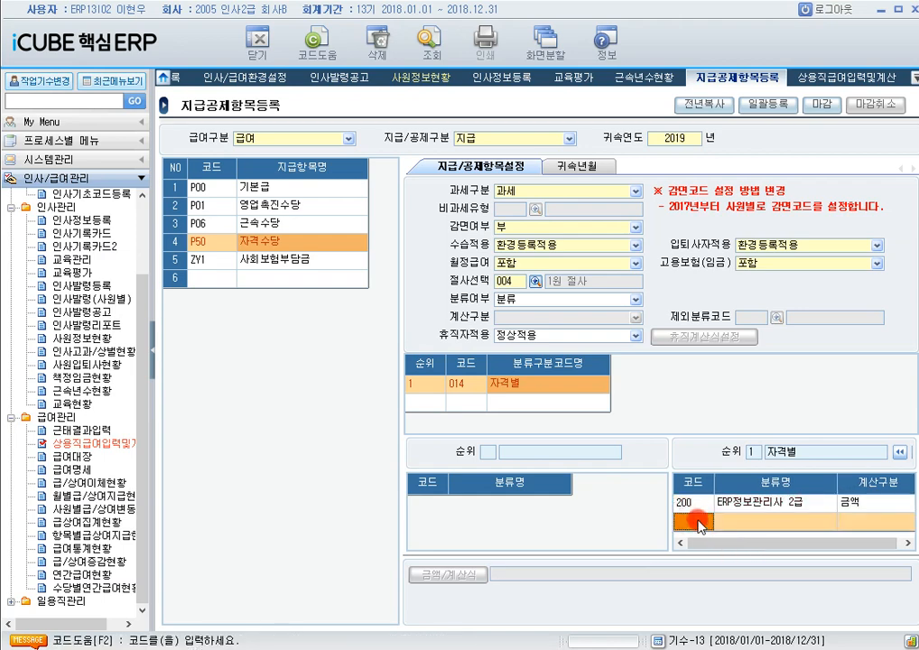
{"action": "type", "text": "100"}
{"action": "key", "text": "Return"}
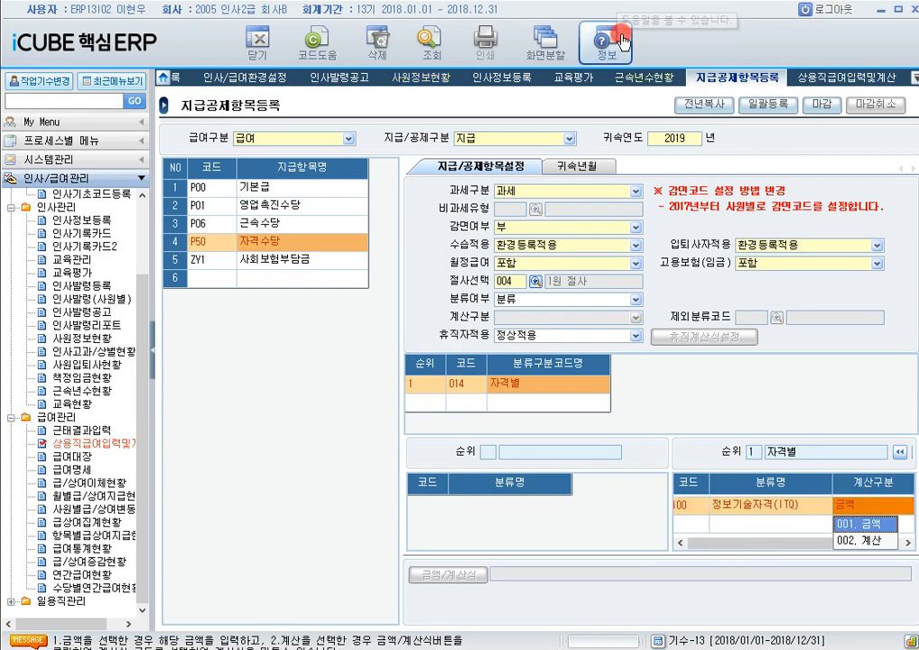
{"action": "key", "text": "Return"}
{"action": "type", "text": "3"}
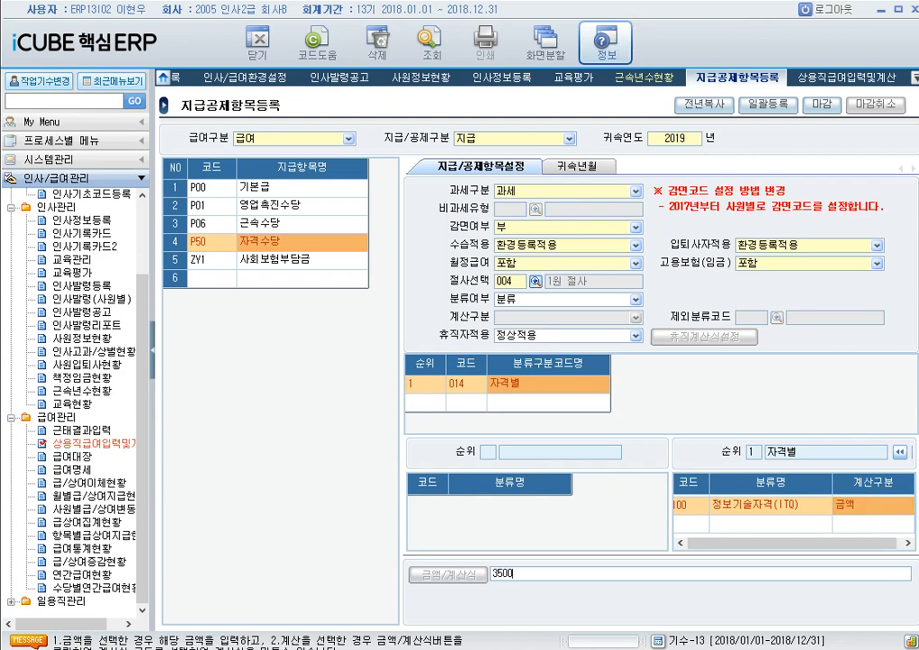
{"action": "type", "text": "500"}
{"action": "key", "text": "Return"}
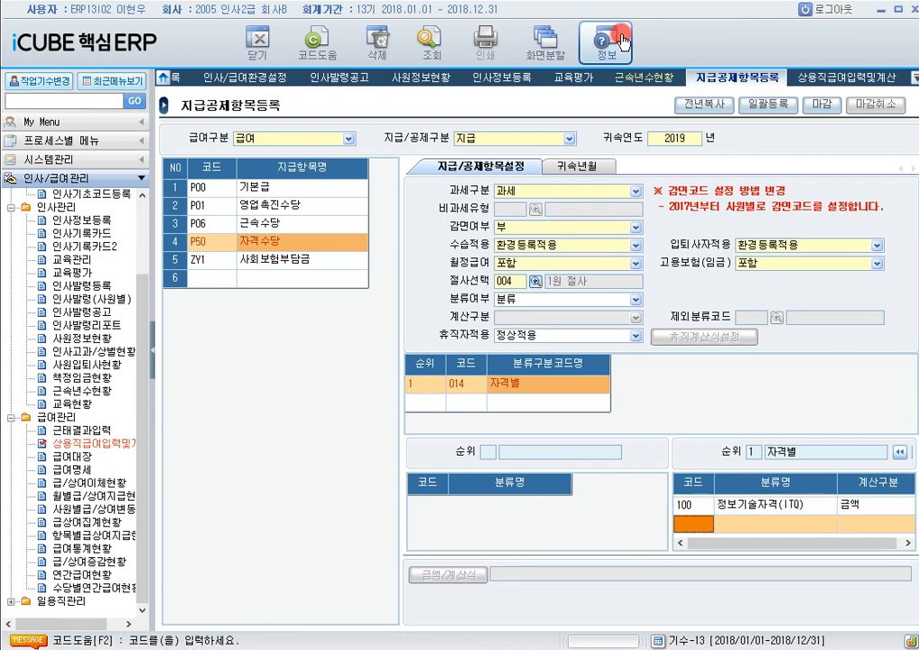
In 상용직급여입력및계산, load the employees for 귀속연월 2019/03 with the 2019/04/10 급여 payment date
{"action": "left_click", "coordinate": [90, 442]}
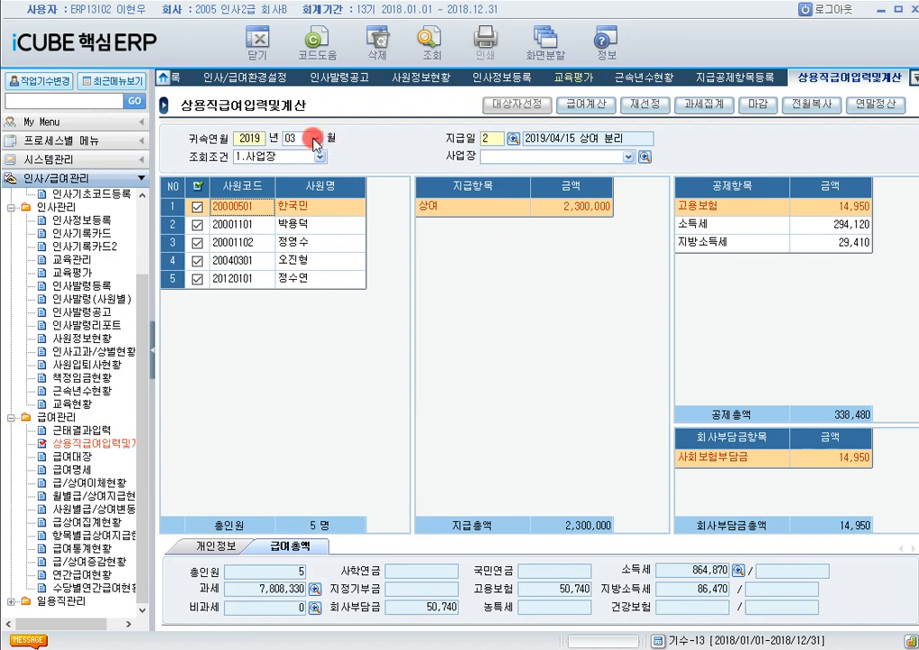
{"action": "left_click", "coordinate": [512, 139]}
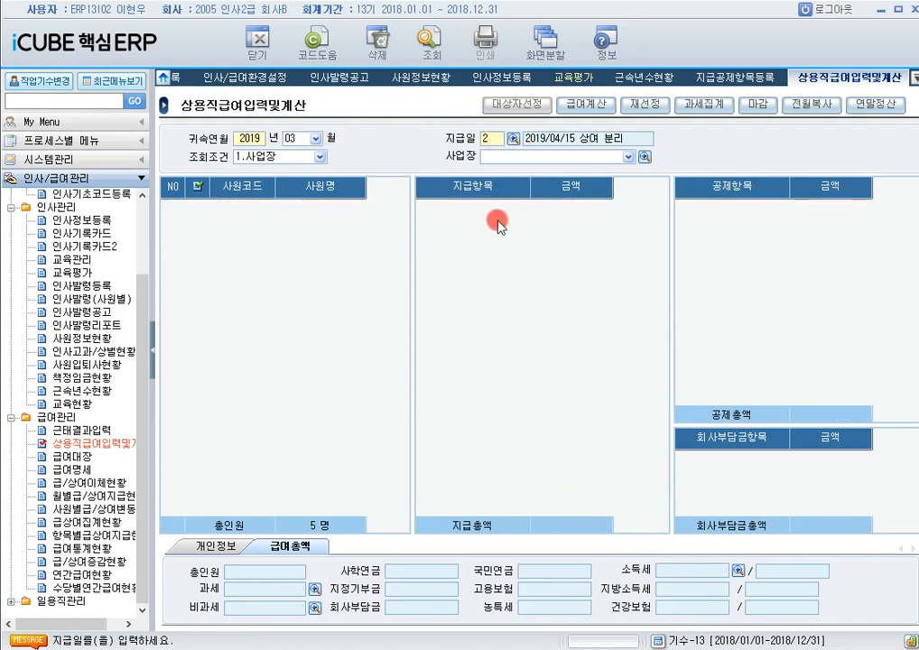
{"action": "left_click", "coordinate": [513, 139]}
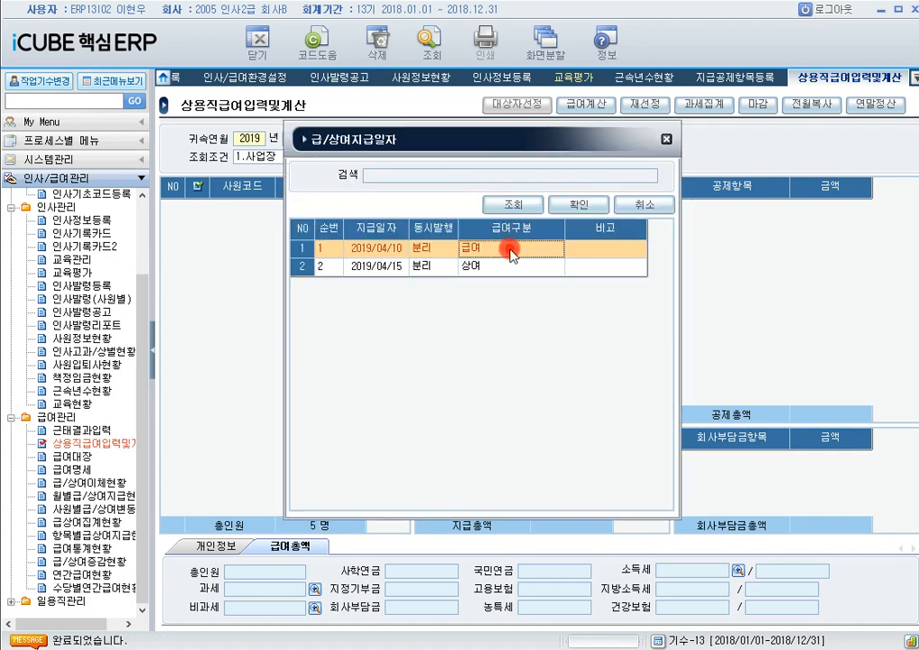
{"action": "double_click", "coordinate": [511, 254]}
{"action": "left_click", "coordinate": [430, 41]}
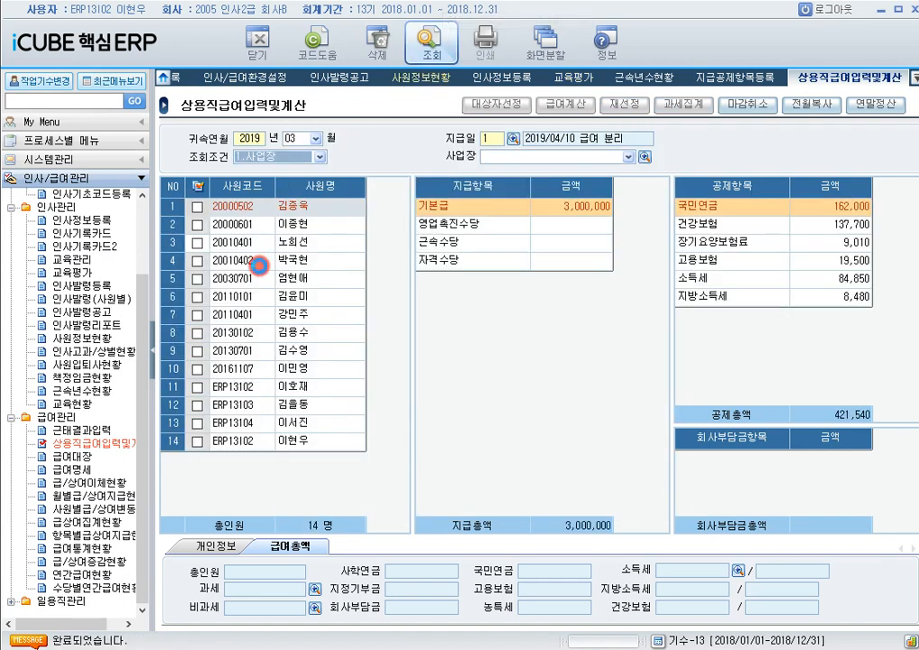
Run 급여계산 on all pay and deduction items for the third listed employee only, and check the 소득세 and 지방소득세 amounts
{"action": "left_click", "coordinate": [197, 243]}
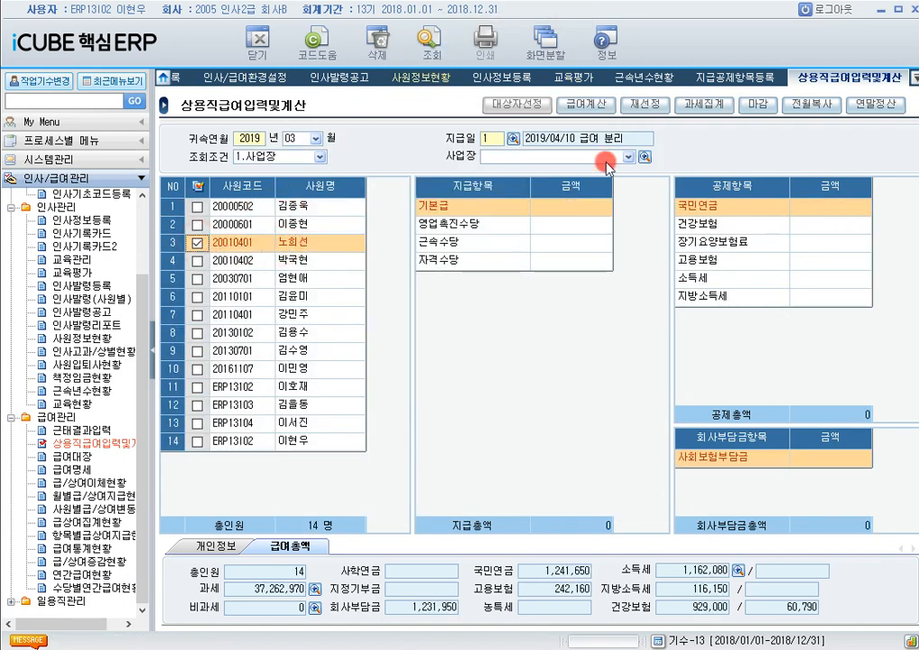
{"action": "left_click", "coordinate": [586, 103]}
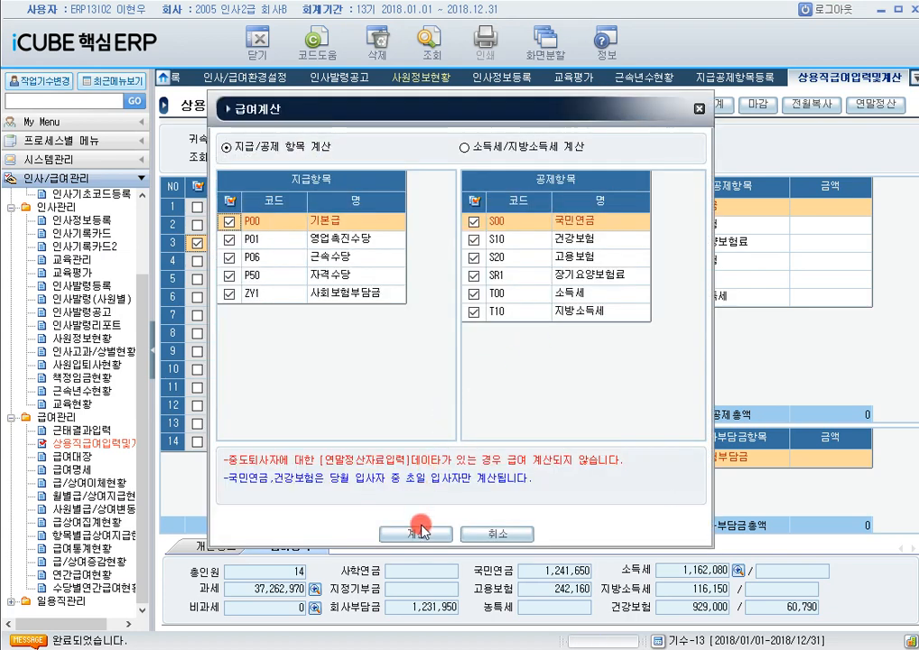
{"action": "left_click", "coordinate": [421, 528]}
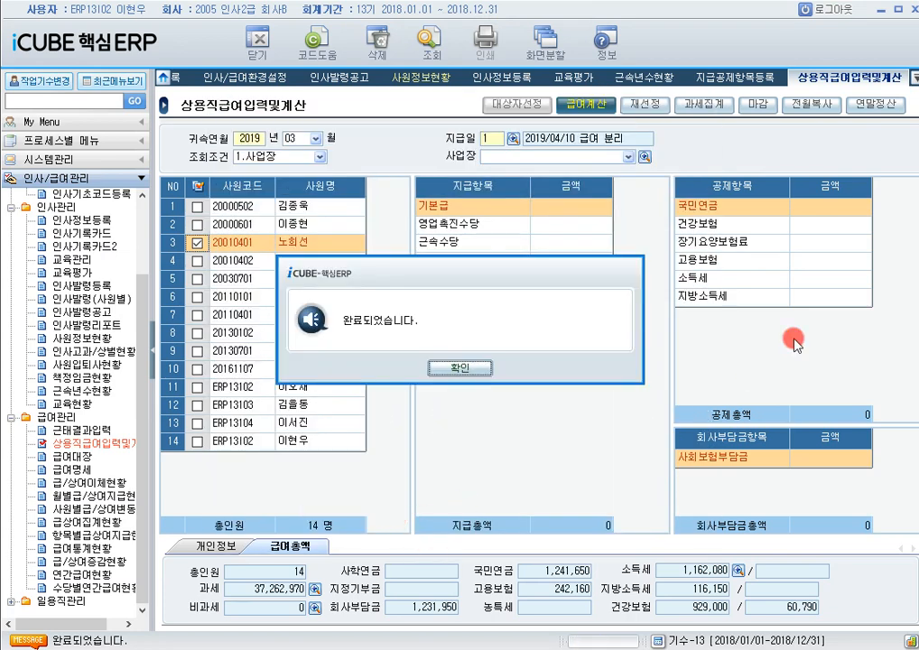
{"action": "left_click", "coordinate": [449, 369]}
{"action": "left_click", "coordinate": [839, 278]}
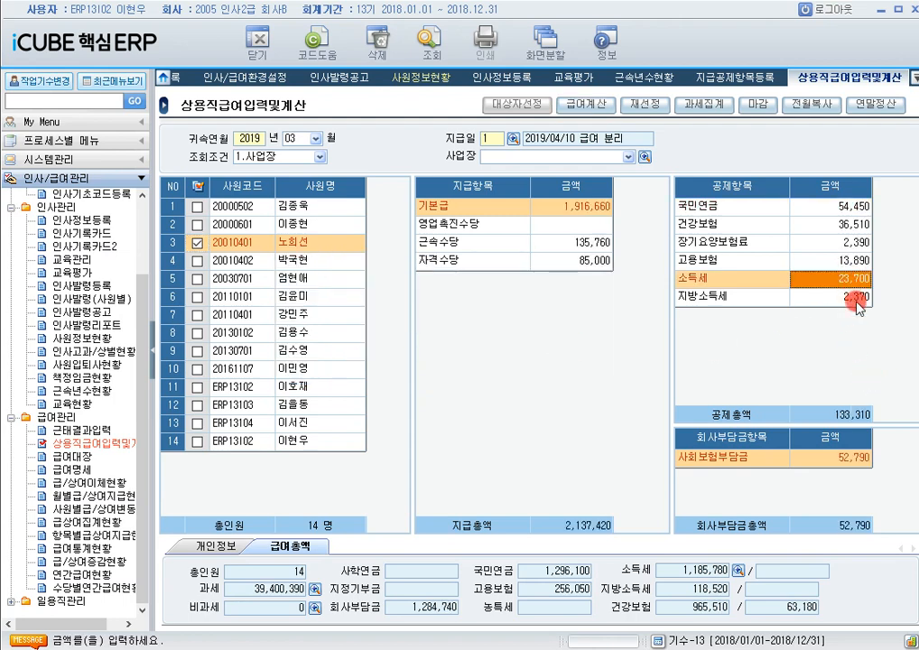
{"action": "left_click", "coordinate": [855, 300]}
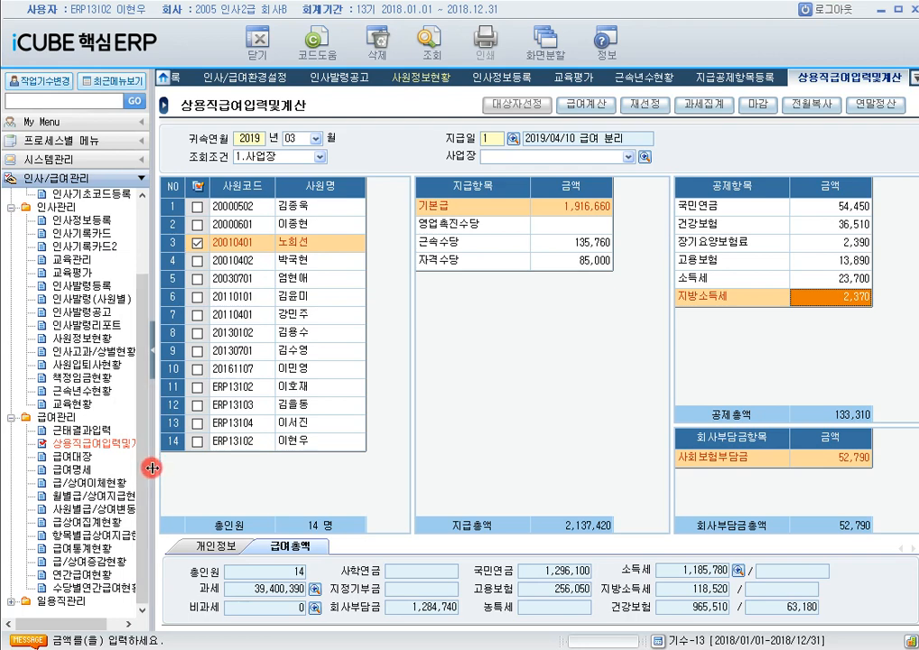
In 일용직급여입력및계산 under 일용직관리, load the day workers for 귀속연월 2019/03 with the 2019/03/31 매일지급 payment date
{"action": "left_click", "coordinate": [11, 601]}
{"action": "mouse_move", "coordinate": [143, 468]}
{"action": "left_mouse_down"}
{"action": "mouse_move", "coordinate": [142, 357]}
{"action": "mouse_move", "coordinate": [140, 485]}
{"action": "left_mouse_up"}
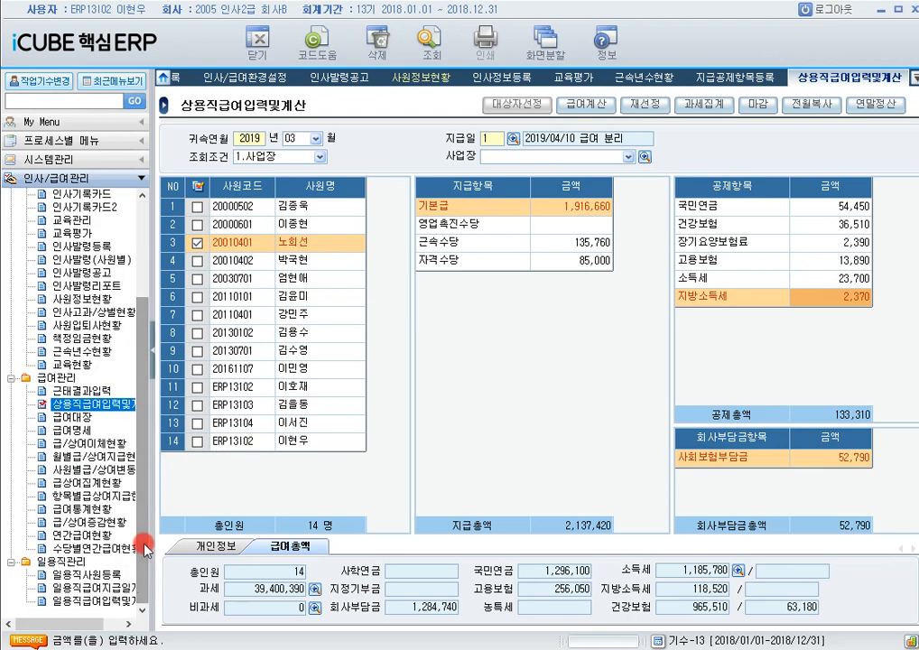
{"action": "left_click", "coordinate": [97, 600]}
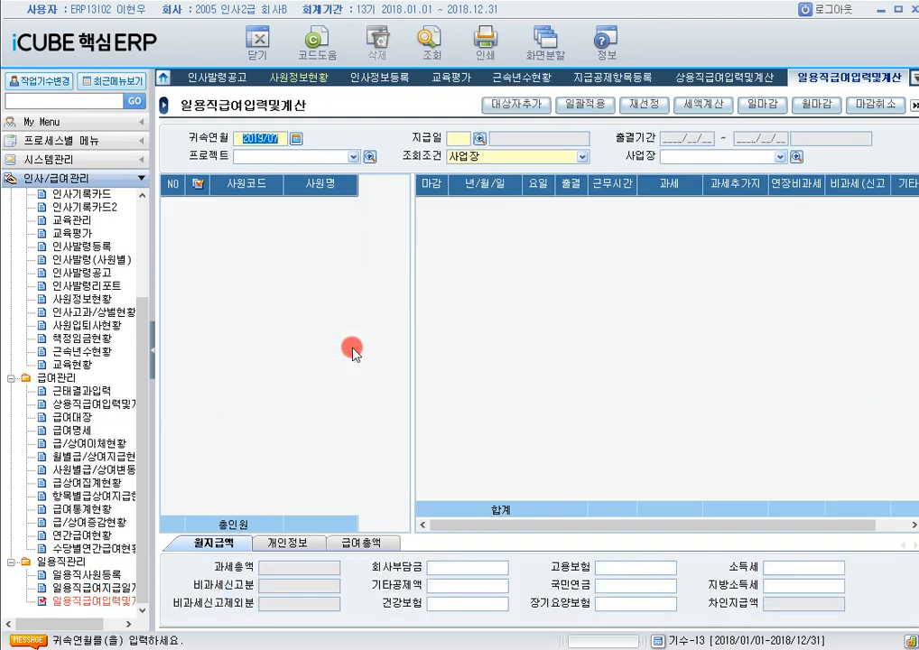
{"action": "type", "text": "201"}
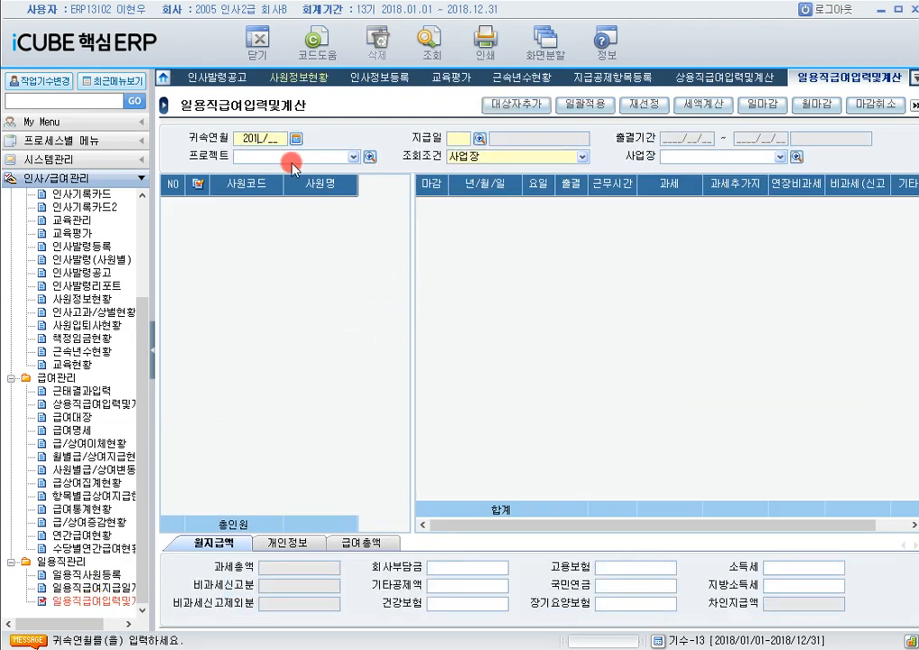
{"action": "type", "text": "9/03"}
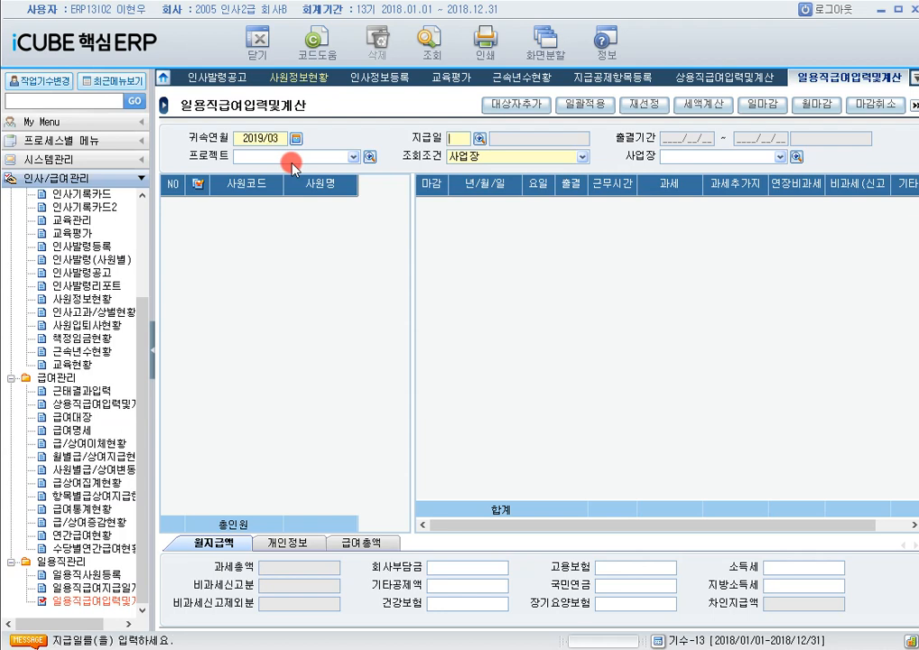
{"action": "left_click", "coordinate": [481, 141]}
{"action": "double_click", "coordinate": [453, 254]}
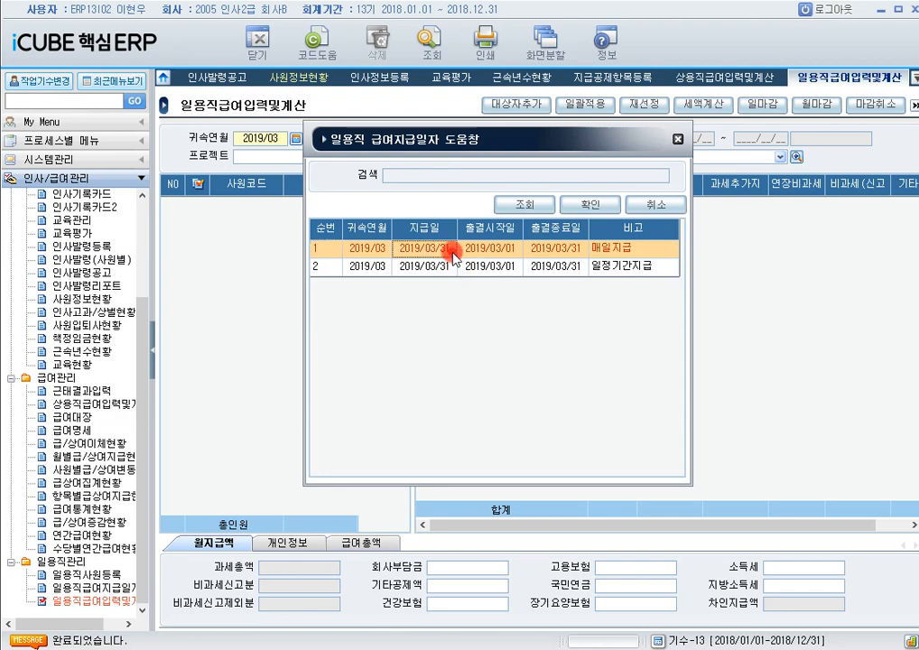
{"action": "left_click", "coordinate": [431, 54]}
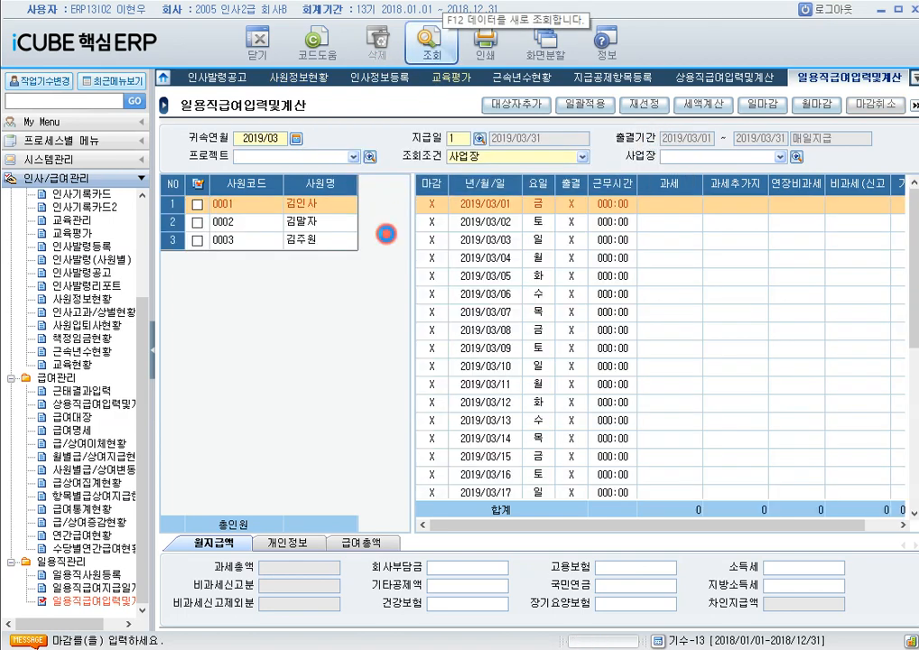
Bulk-apply (일괄적용) 009:00 hours on 평일 and 비과세(신고제외분) 5,000 to all listed day workers, and display the 급여총액 summary
{"action": "left_click", "coordinate": [198, 183]}
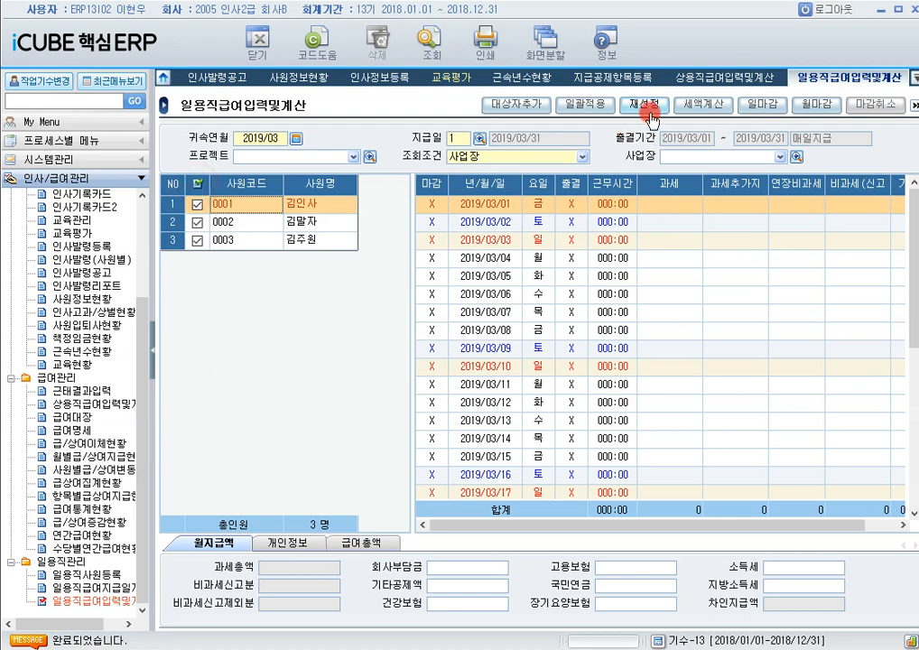
{"action": "left_click", "coordinate": [608, 112]}
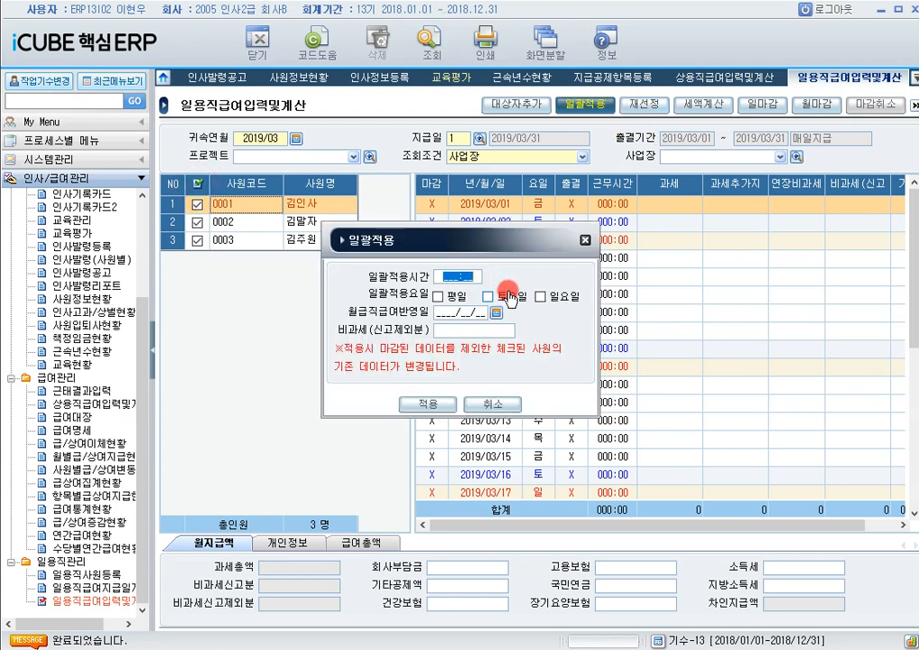
{"action": "type", "text": "009:00"}
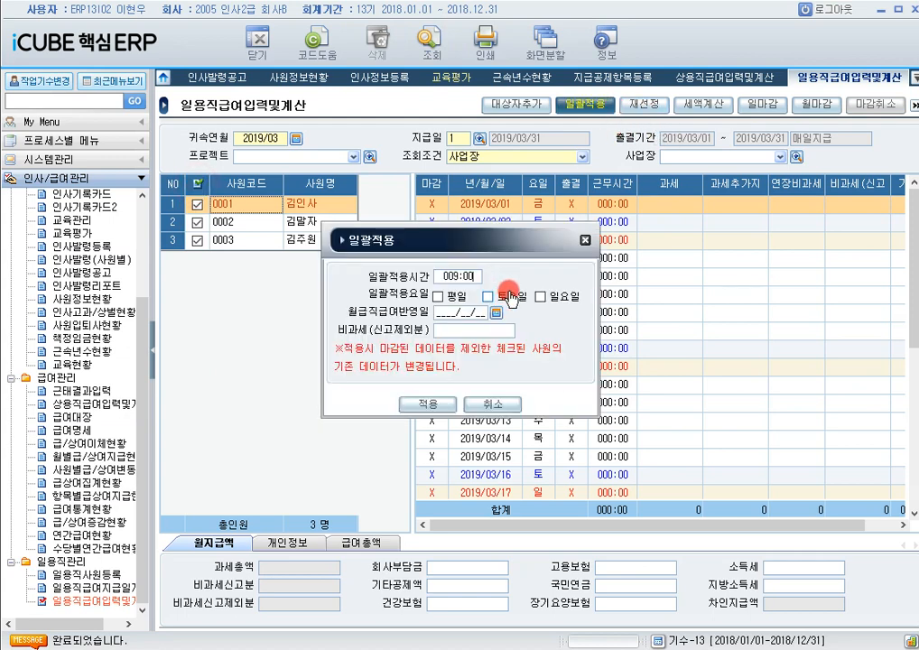
{"action": "left_click", "coordinate": [438, 296]}
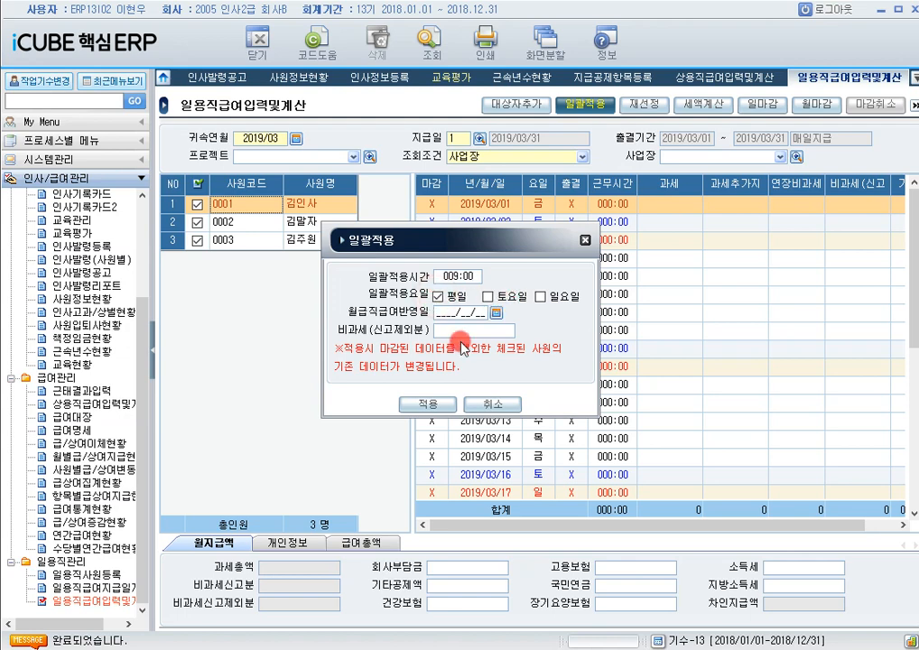
{"action": "left_click", "coordinate": [461, 332]}
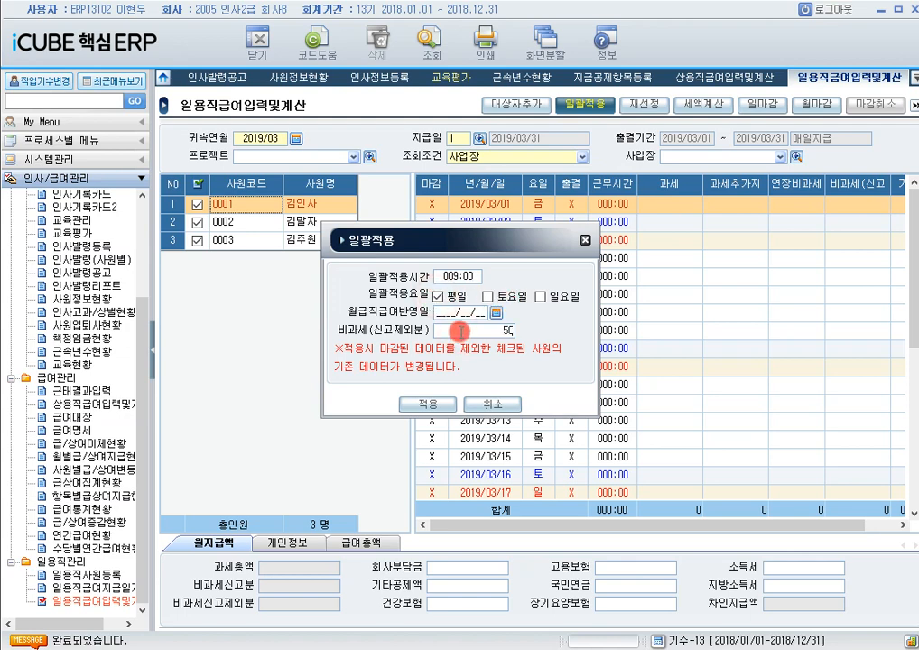
{"action": "left_click", "coordinate": [431, 405]}
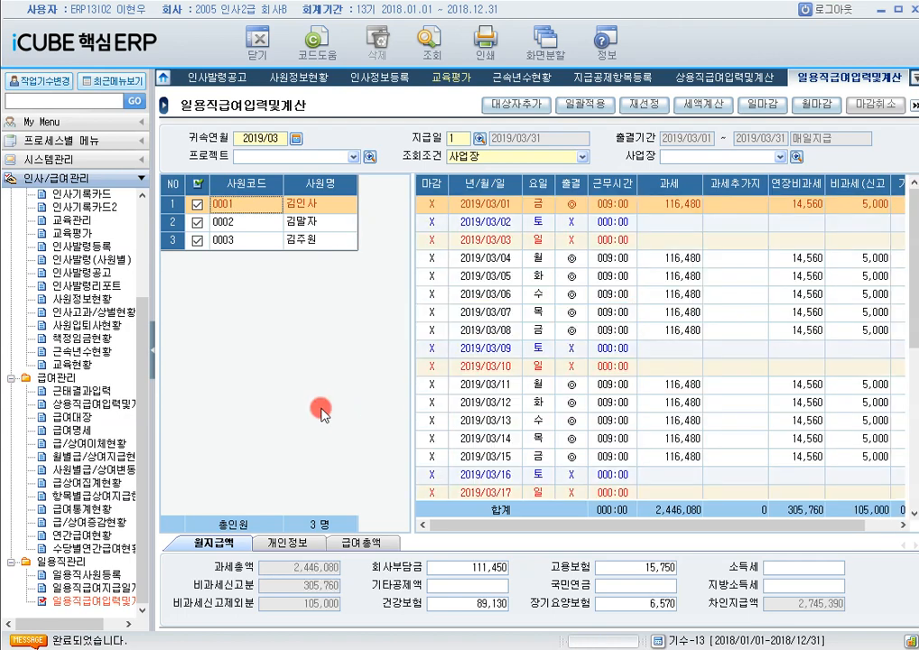
{"action": "left_click", "coordinate": [379, 544]}
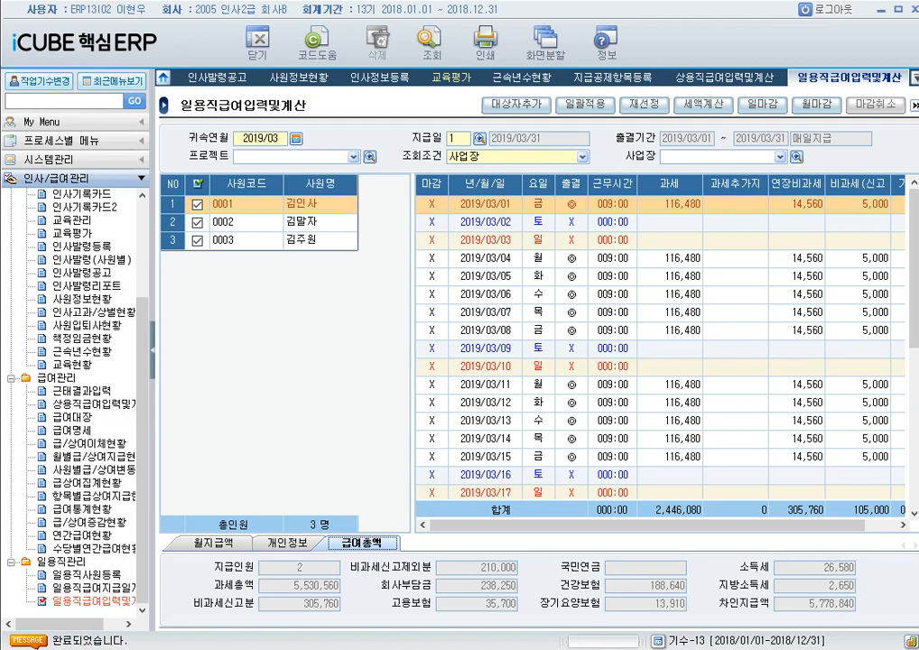
Open the 일용직사원등록 and 일용직급여지급일자등록 screens under 일용직관리 to look over the day-worker setup
{"action": "left_click", "coordinate": [74, 575]}
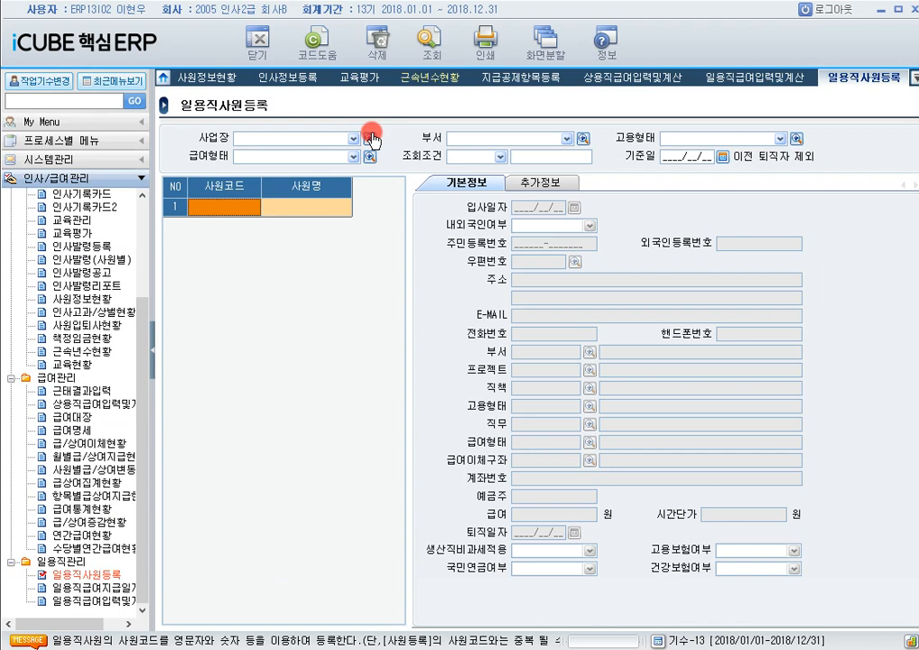
{"action": "left_click", "coordinate": [449, 56]}
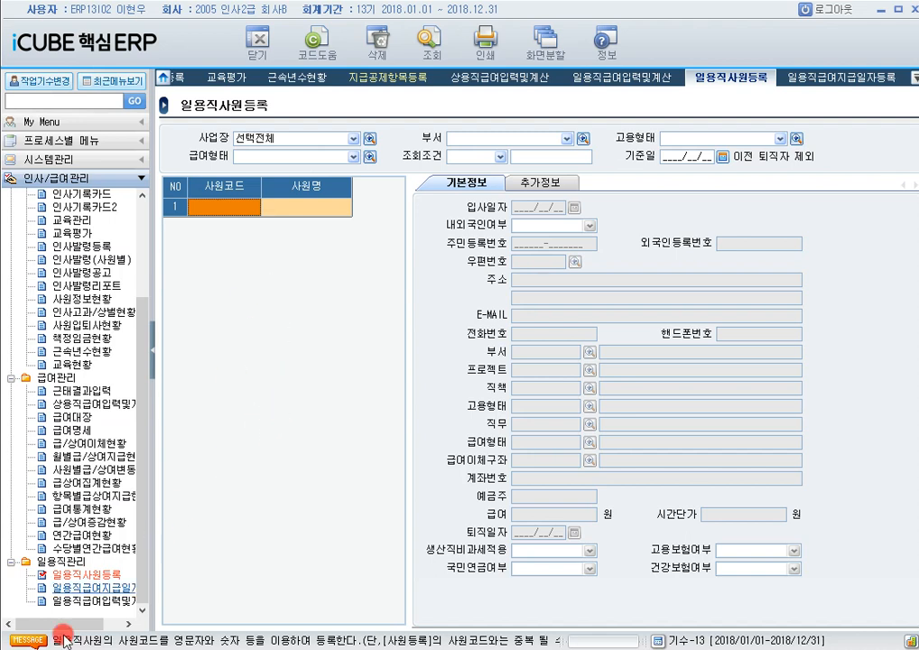
{"action": "left_click", "coordinate": [860, 80]}
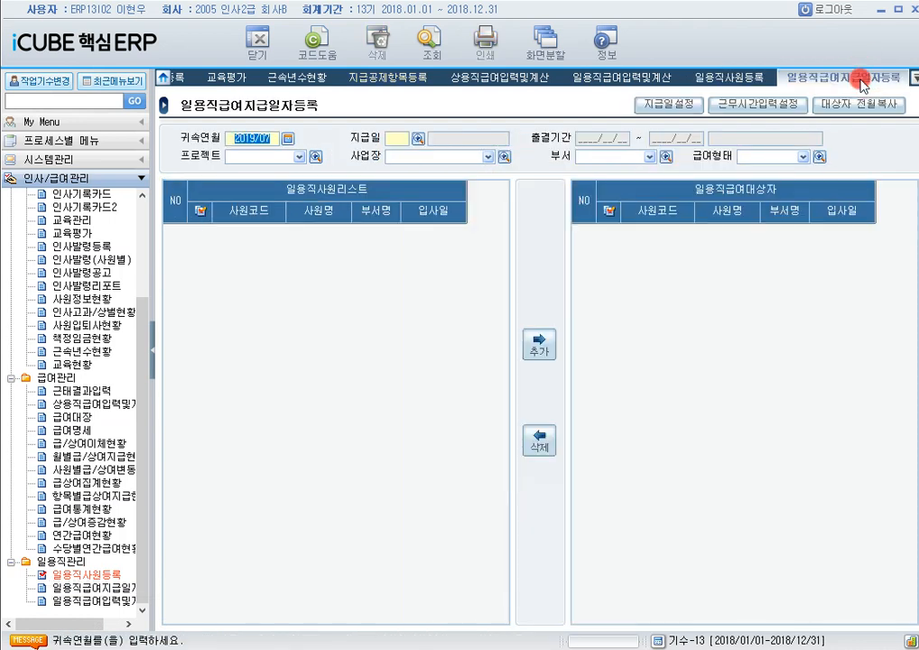
In 일용직급여입력및계산, load the day workers for 귀속연월 2019/03 with the 2019/03/31 일정기간지급 payment date
{"action": "left_click", "coordinate": [86, 609]}
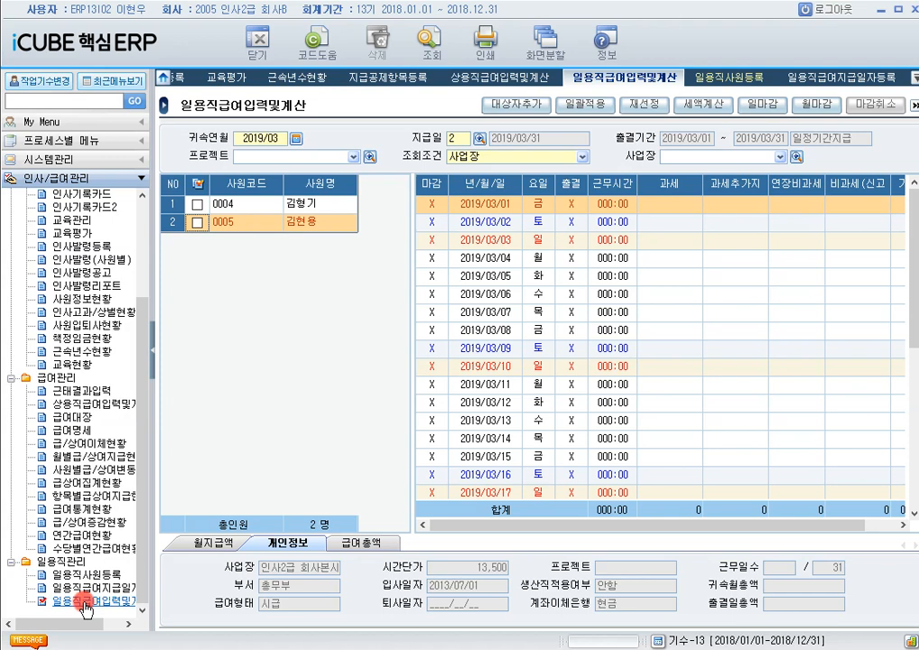
{"action": "left_click", "coordinate": [84, 601]}
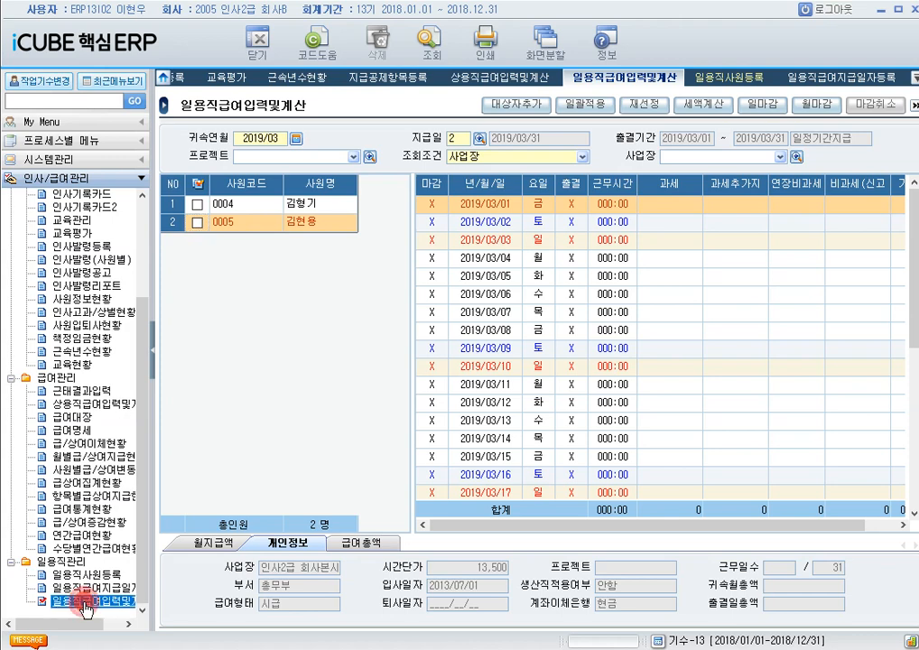
{"action": "left_click", "coordinate": [477, 141]}
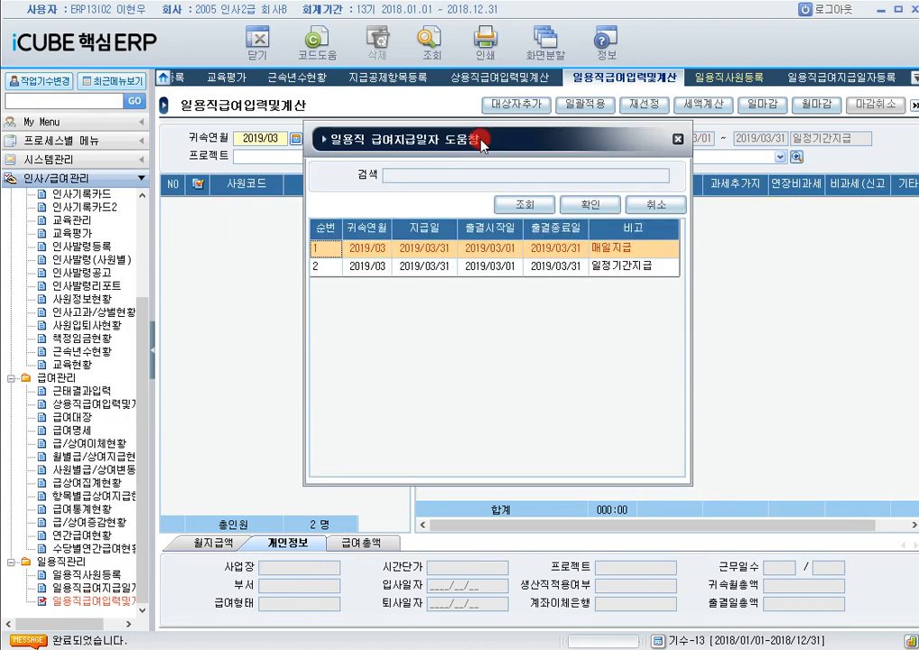
{"action": "left_click", "coordinate": [498, 249]}
{"action": "double_click", "coordinate": [497, 267]}
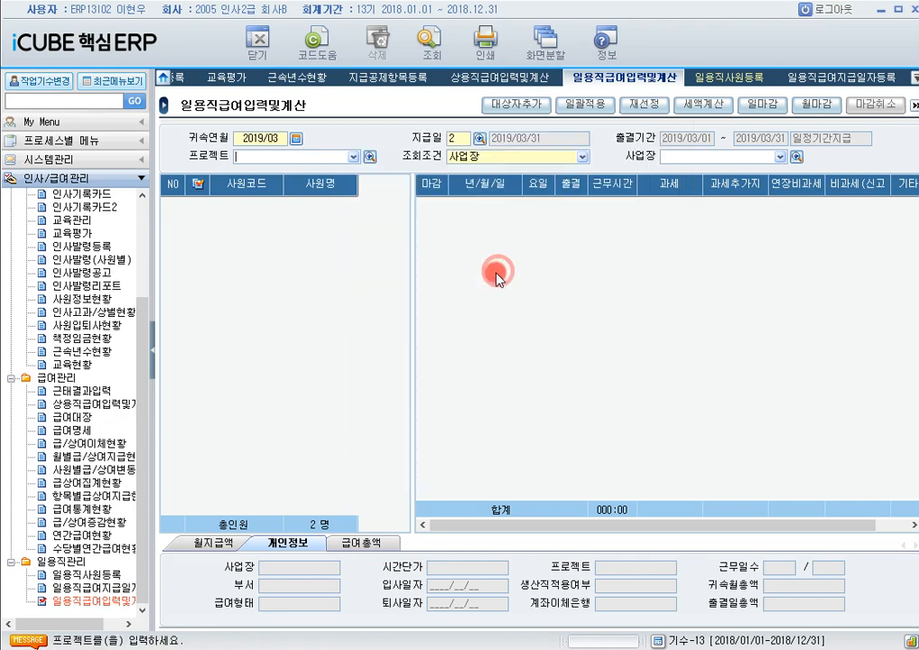
{"action": "left_click", "coordinate": [430, 40]}
{"action": "left_click", "coordinate": [250, 219]}
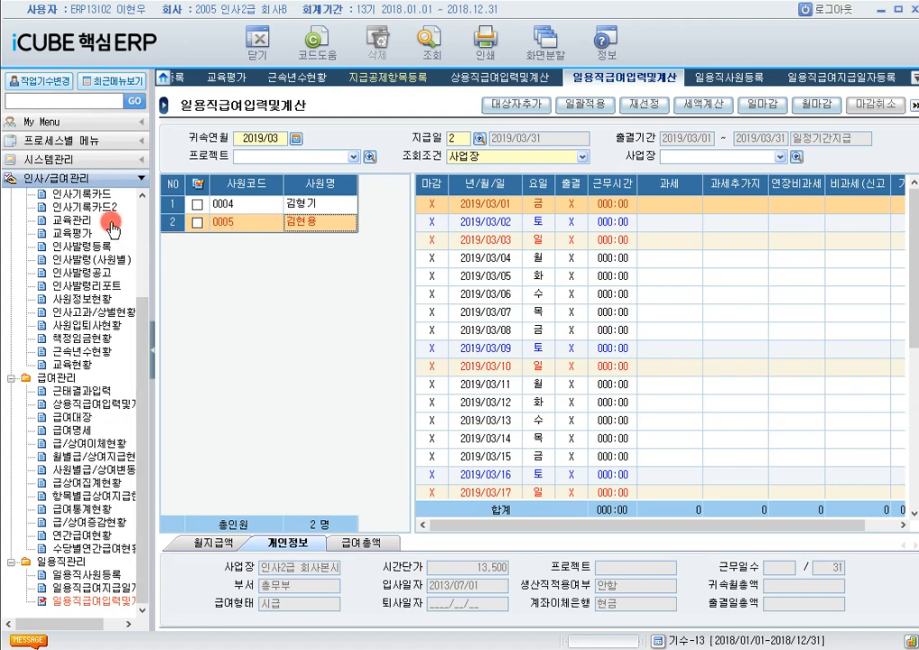
Bulk-apply (일괄적용) 009:00 hours on 평일 to all listed 일정기간지급 day workers
{"action": "left_click", "coordinate": [197, 184]}
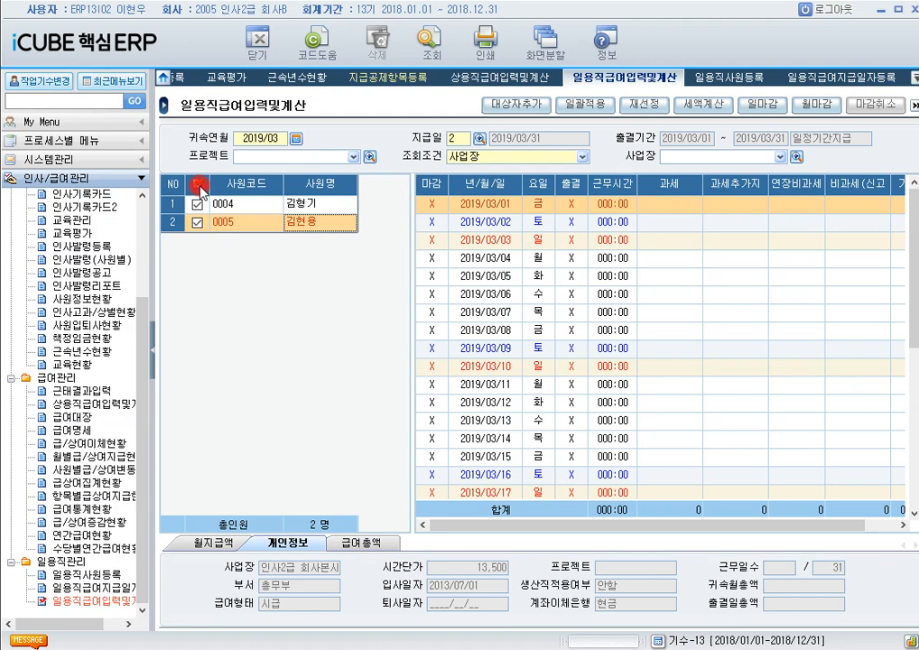
{"action": "left_click", "coordinate": [580, 106]}
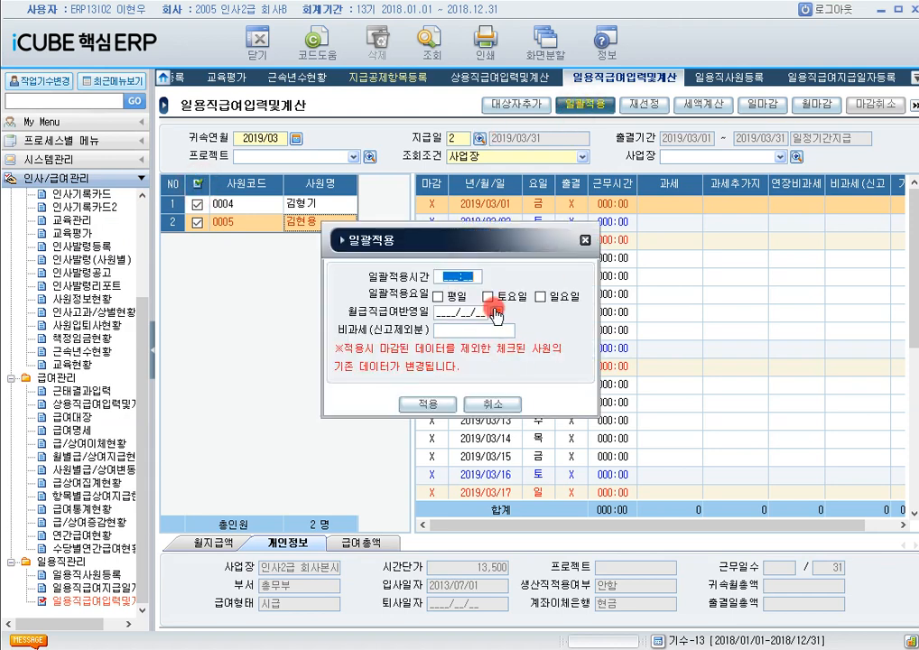
{"action": "type", "text": "009:00"}
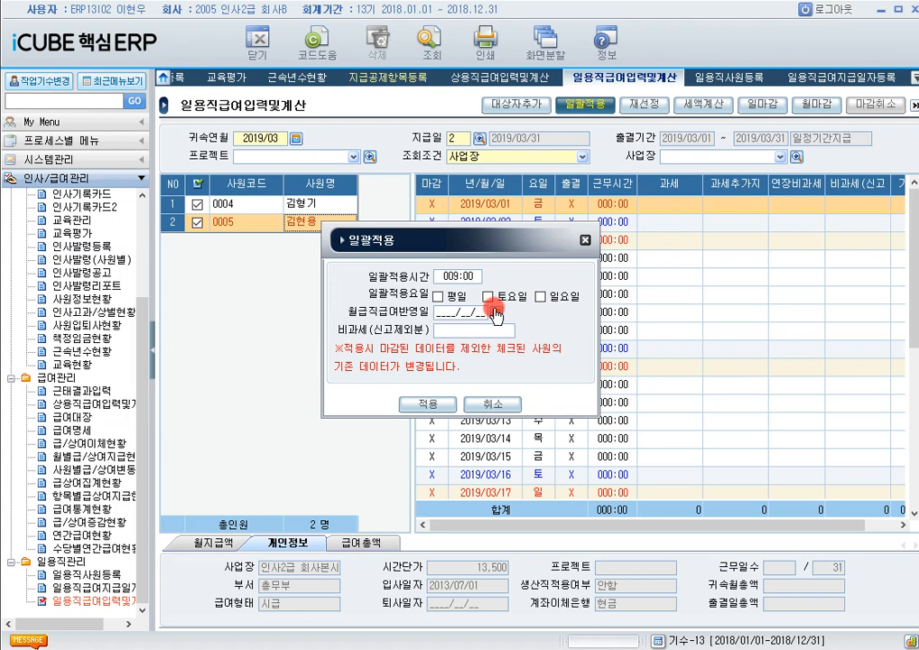
{"action": "left_click", "coordinate": [438, 296]}
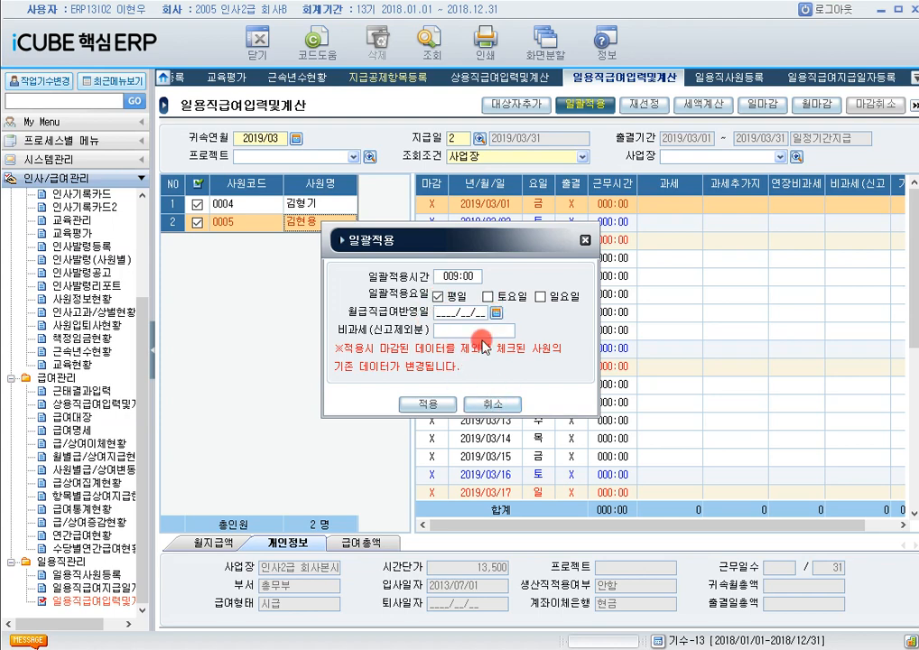
{"action": "left_click", "coordinate": [427, 405]}
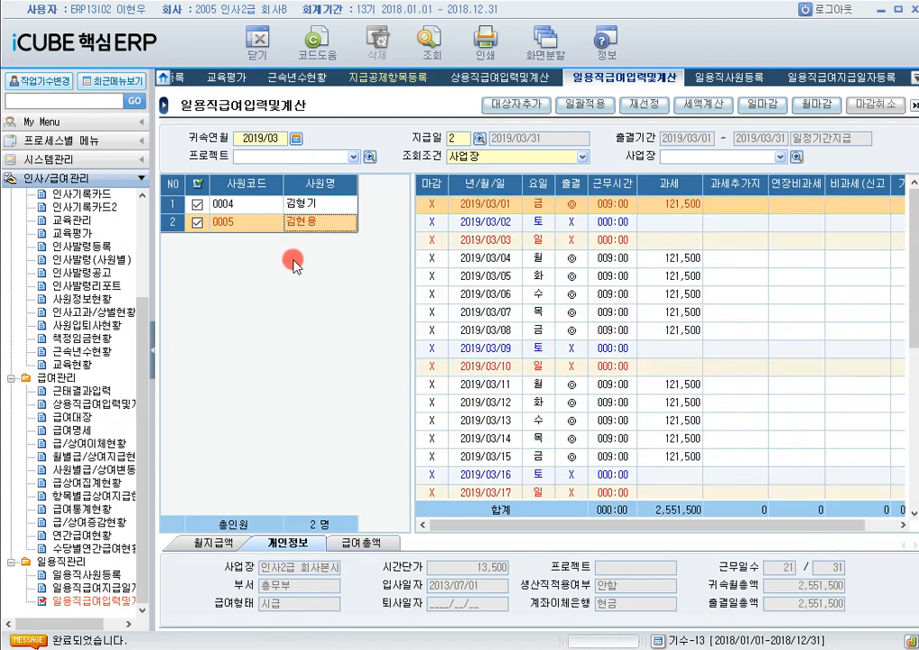
Check the 월지급액 and 개인정보 details of the second listed day worker, with a brief look at 일용직사원등록
{"action": "left_click", "coordinate": [200, 542]}
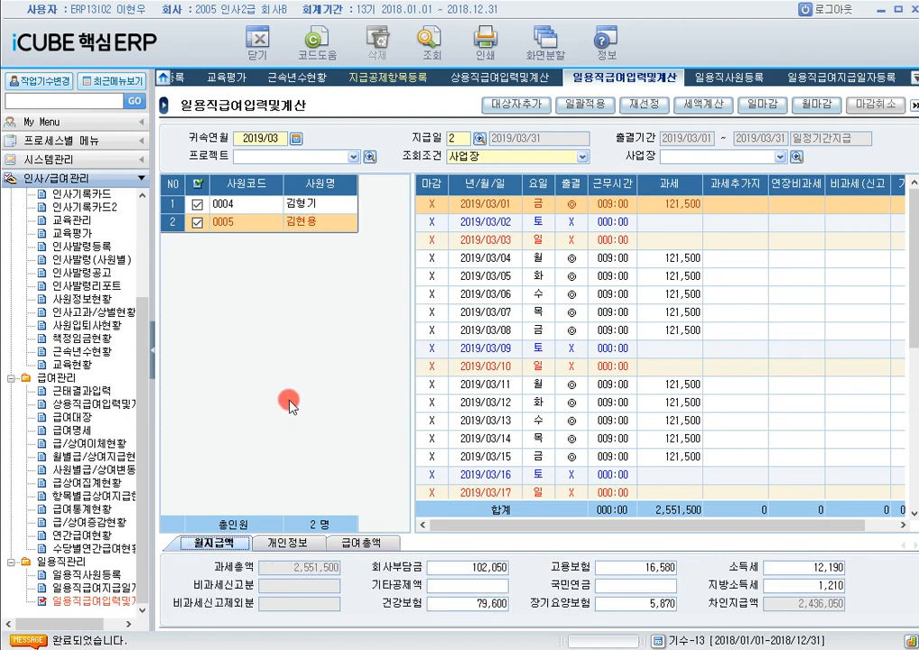
{"action": "left_click", "coordinate": [313, 228]}
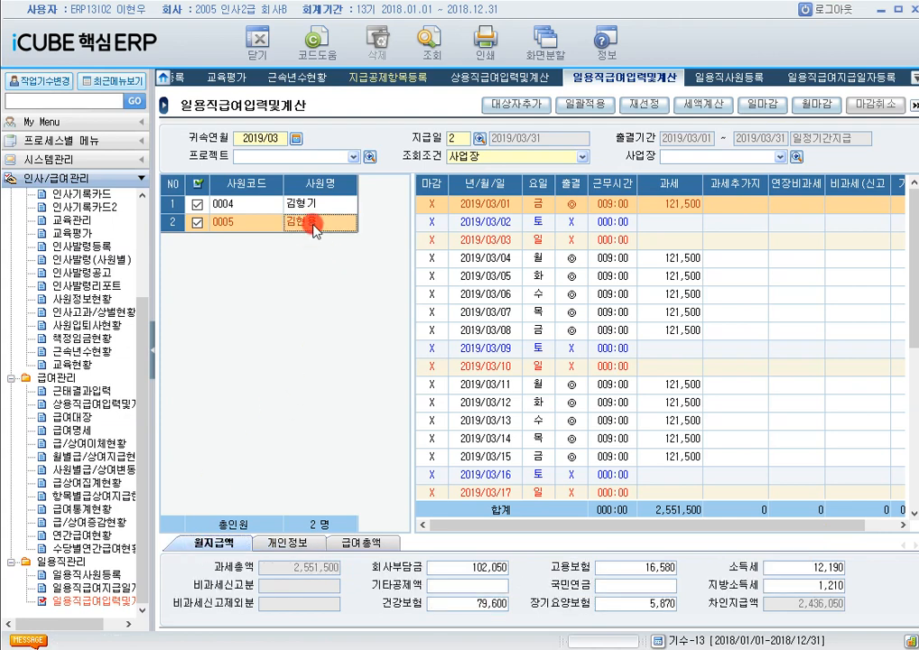
{"action": "left_click", "coordinate": [280, 542]}
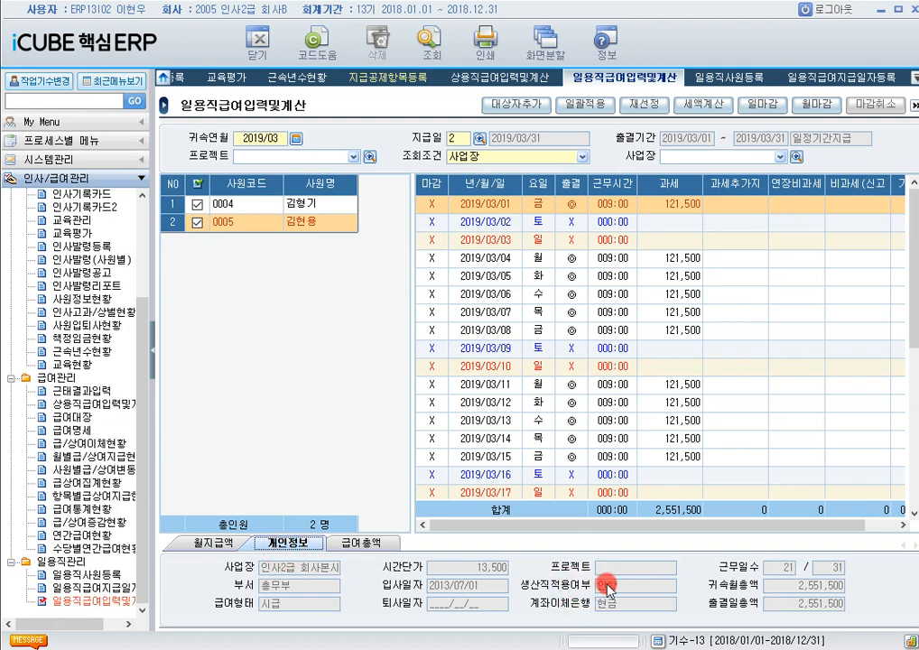
{"action": "left_click", "coordinate": [720, 78]}
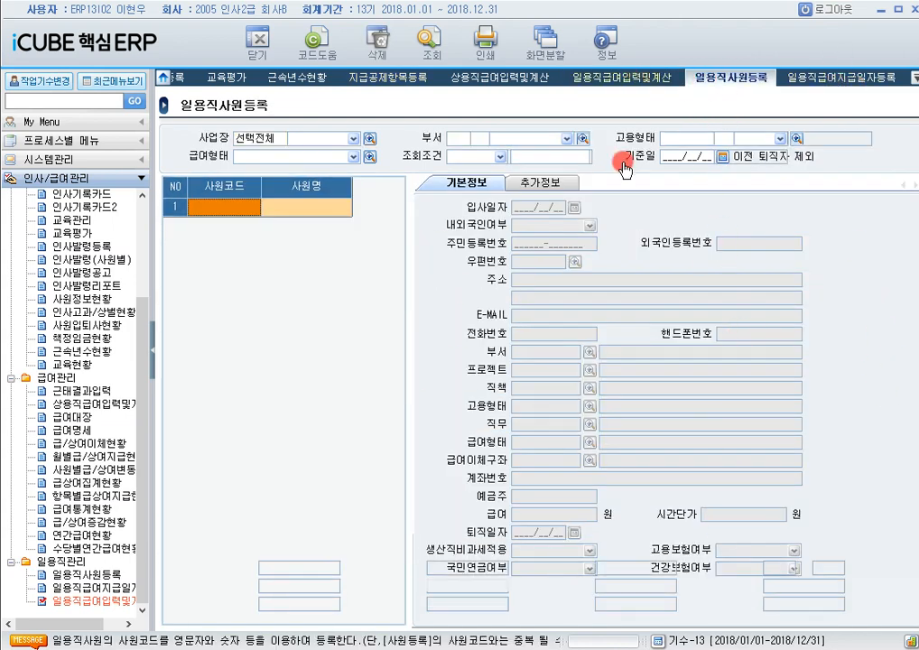
{"action": "left_click", "coordinate": [623, 79]}
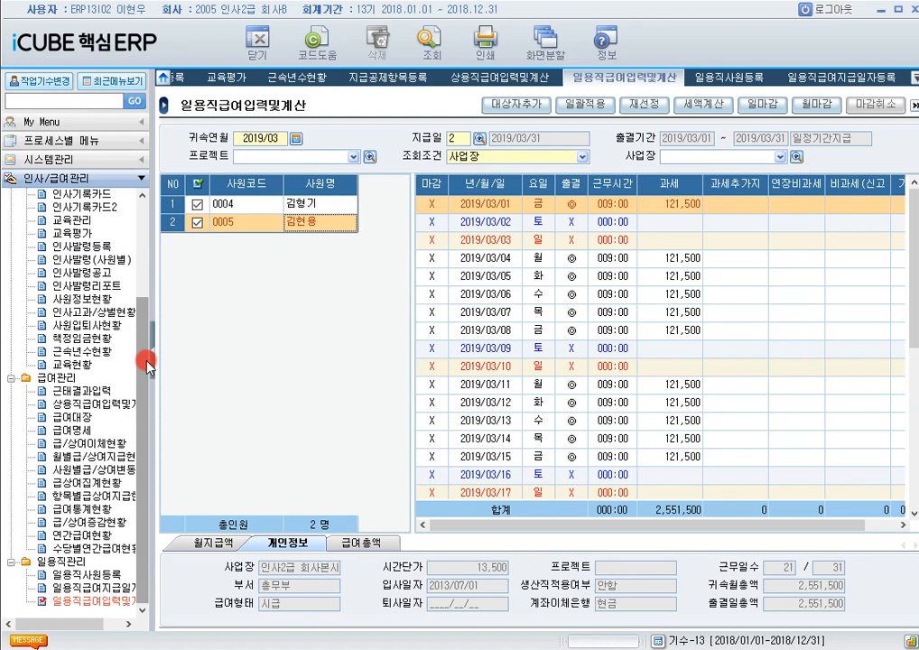
In 인사정보등록, display the 책정임금 amounts of the third listed employee for the contract starting 2018/01, including the 시급
{"action": "left_click_drag", "start_coordinate": [147, 363], "coordinate": [149, 255]}
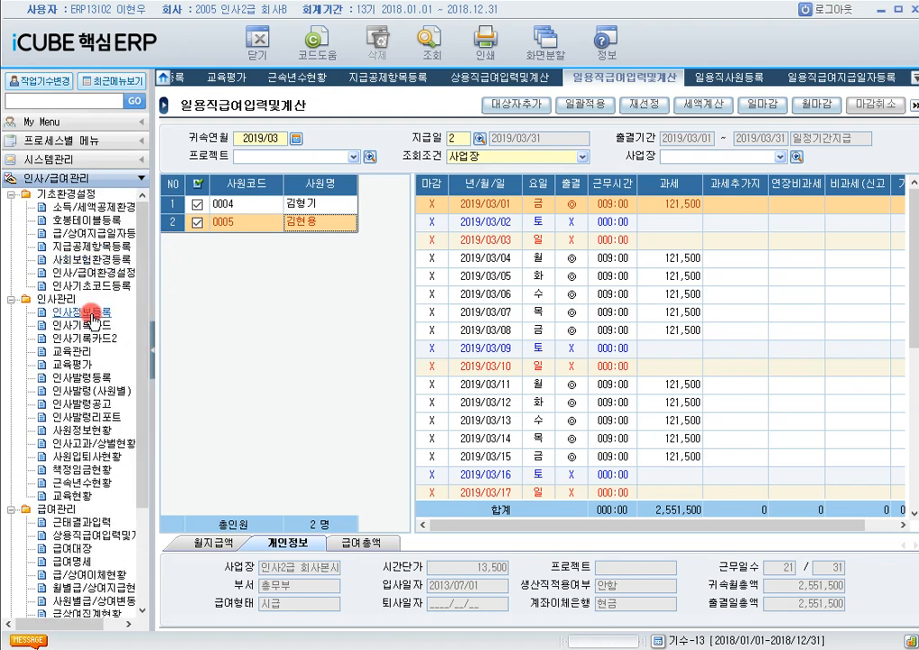
{"action": "left_click", "coordinate": [106, 311]}
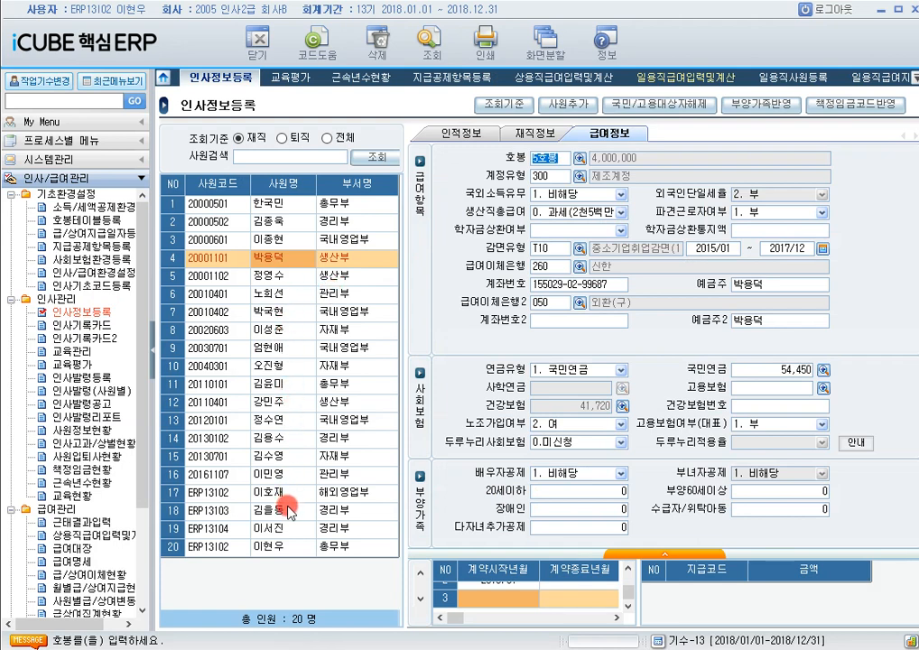
{"action": "left_click", "coordinate": [275, 239]}
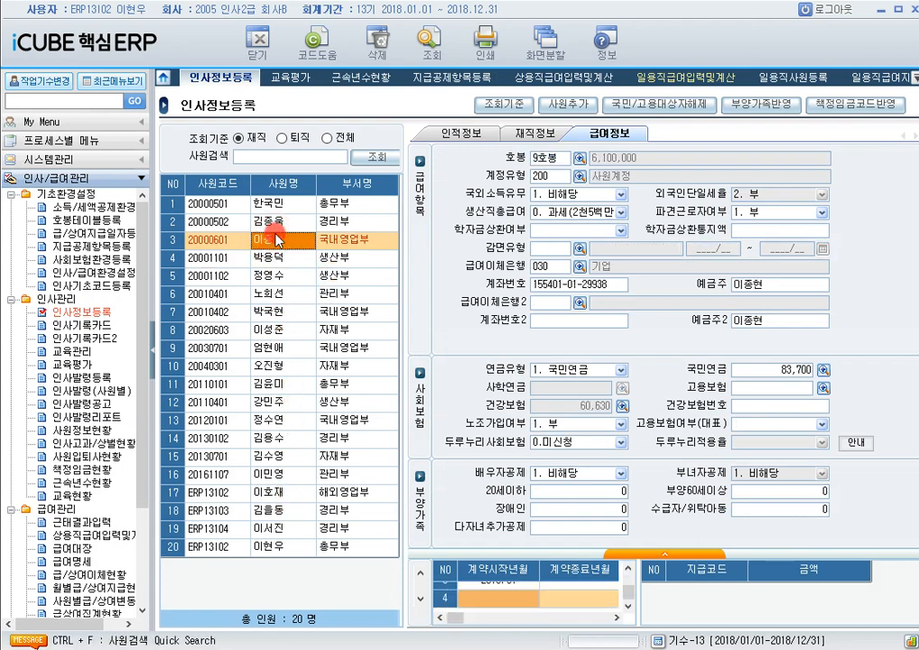
{"action": "left_click", "coordinate": [656, 552]}
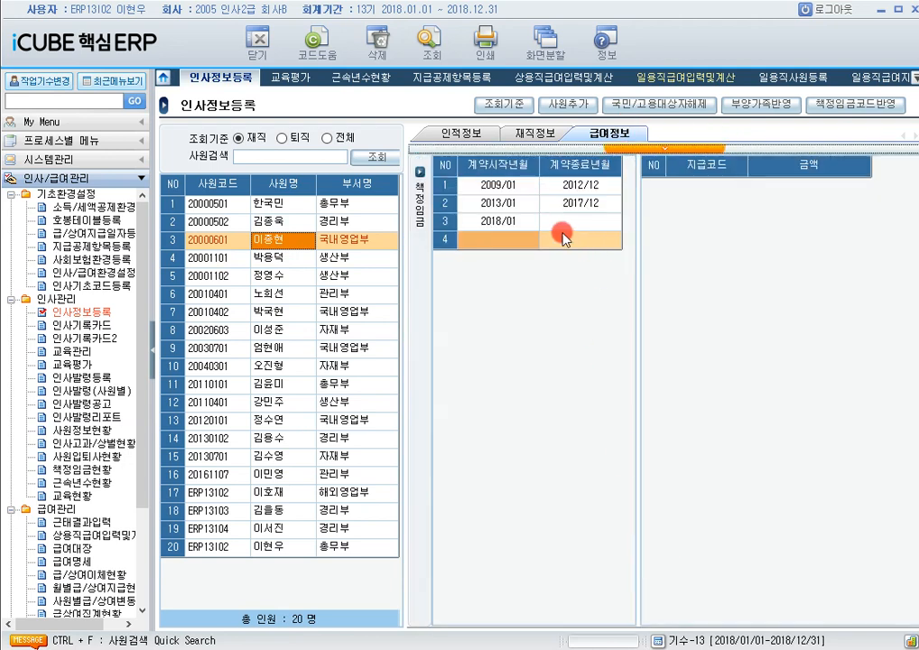
{"action": "left_click", "coordinate": [526, 231]}
{"action": "left_click", "coordinate": [704, 240]}
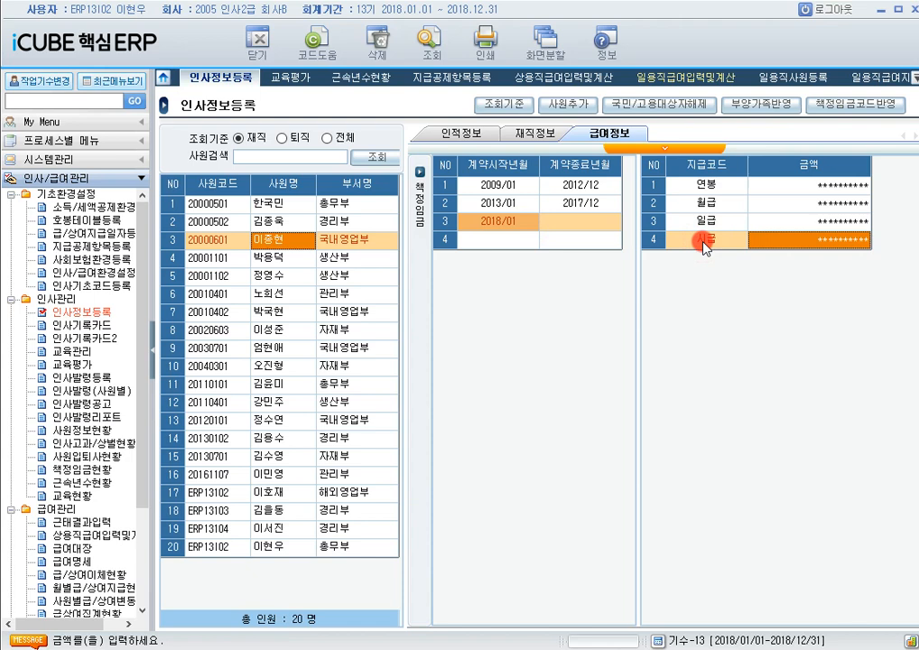
{"action": "left_click", "coordinate": [704, 244]}
{"action": "left_click", "coordinate": [417, 361]}
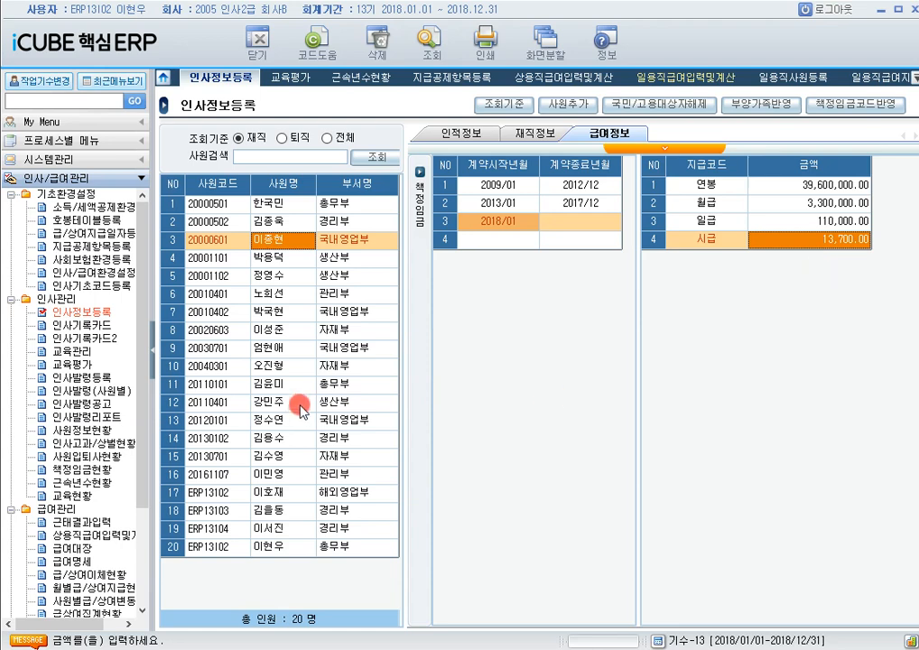
In 근태결과입력 under 급여관리, load the attendance results for 귀속연월 2019/03 with the 2019/04/10 급여 payment date
{"action": "left_click", "coordinate": [100, 522]}
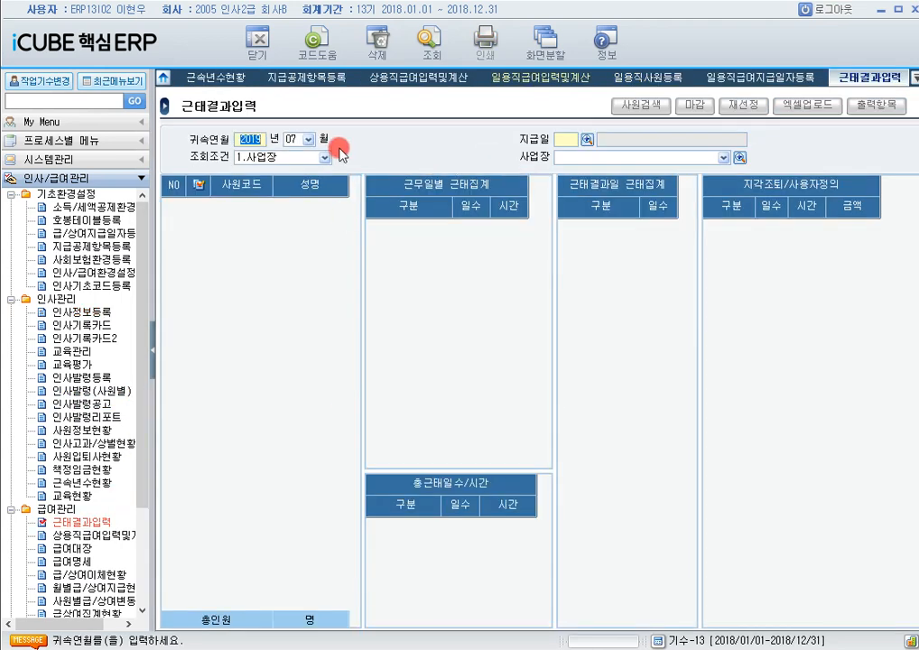
{"action": "left_click", "coordinate": [309, 139]}
{"action": "left_click", "coordinate": [300, 177]}
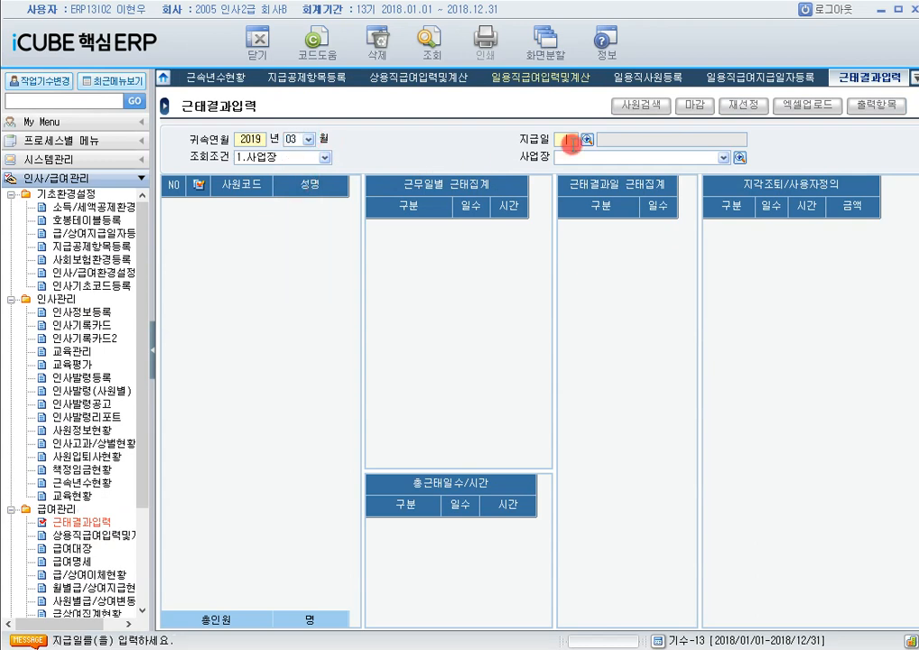
{"action": "left_click", "coordinate": [586, 139]}
{"action": "double_click", "coordinate": [430, 250]}
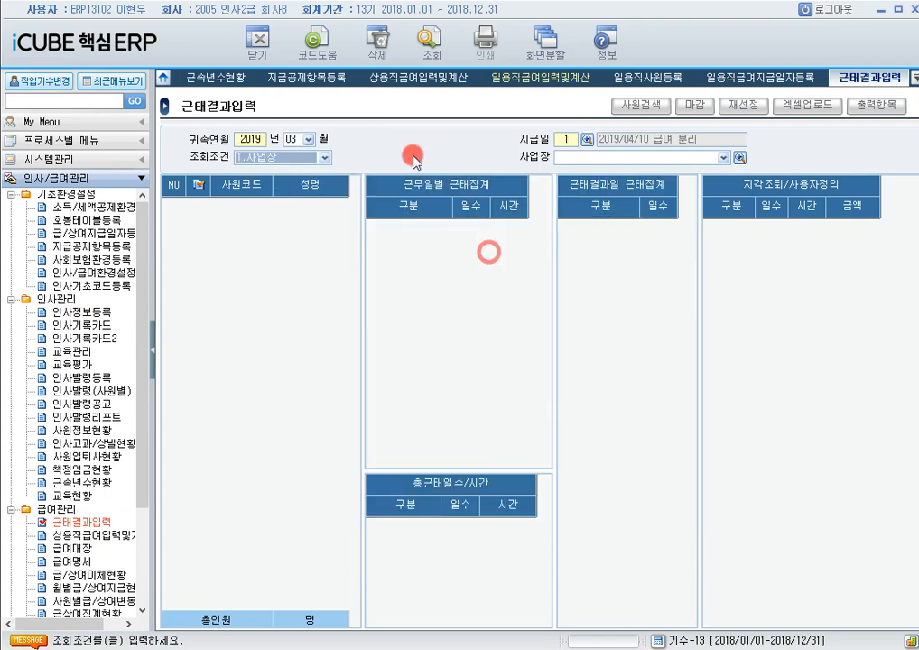
{"action": "left_click", "coordinate": [431, 38]}
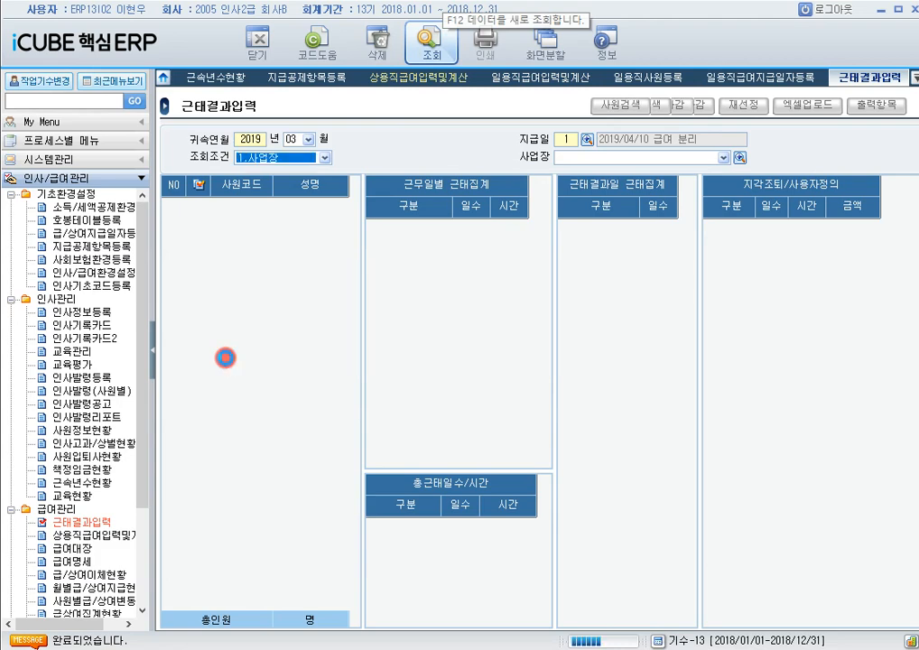
Check the 지각시간, 조퇴시간 and 외출시간 of the second listed employee
{"action": "left_click", "coordinate": [298, 229]}
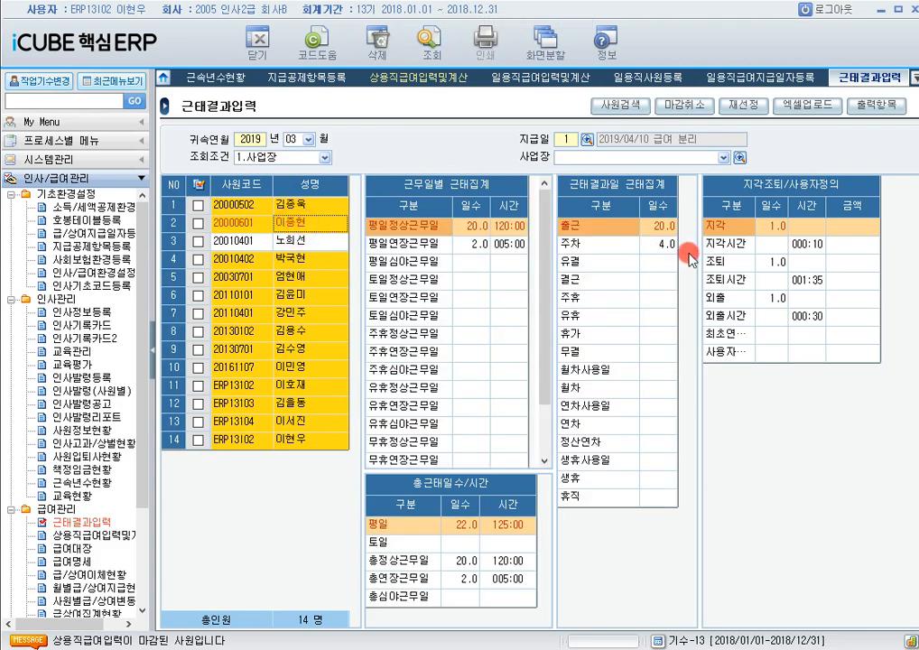
{"action": "left_click", "coordinate": [812, 246]}
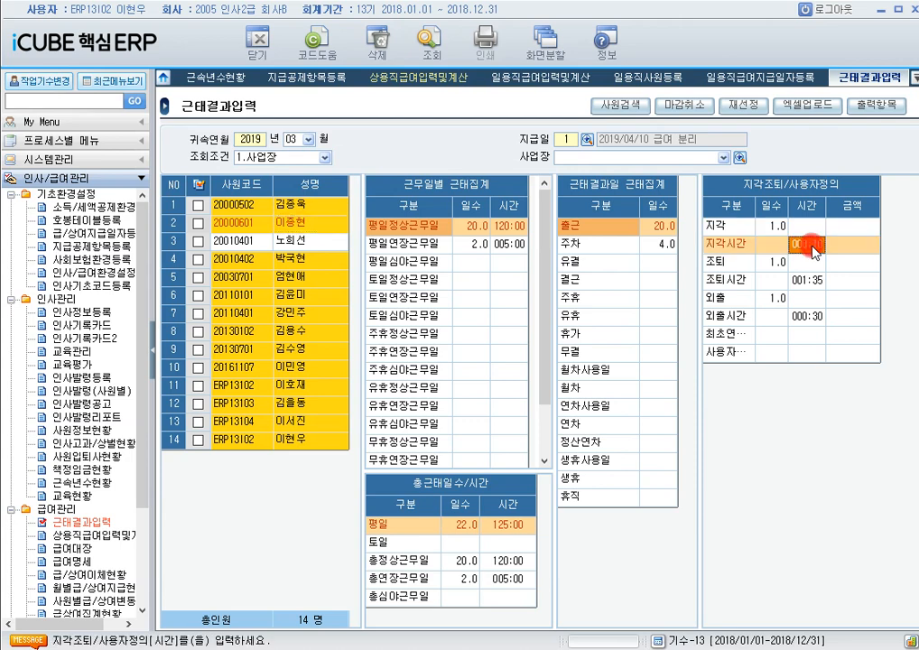
{"action": "left_click", "coordinate": [812, 317]}
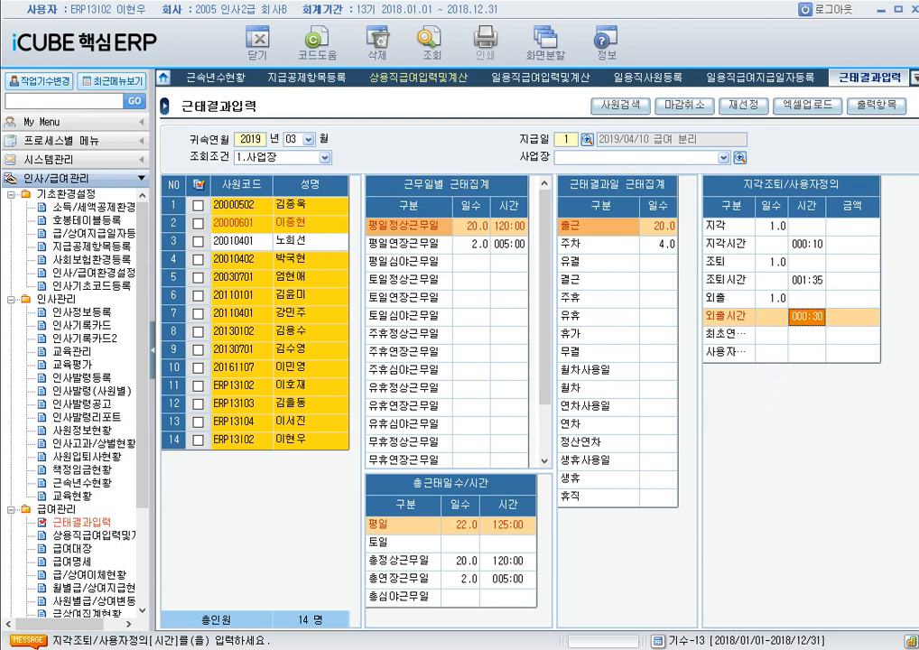
In the Windows calculator, add 10, 95 and 30 minutes of absence and divide the sum by 60
{"action": "left_click_drag", "start_coordinate": [268, 225], "coordinate": [496, 178]}
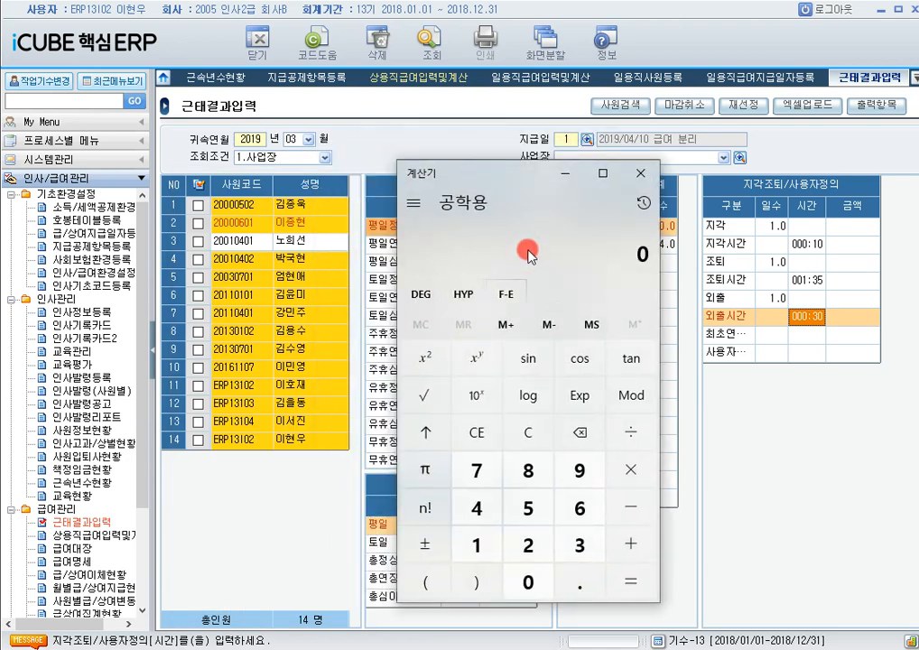
{"action": "type", "text": "110"}
{"action": "key", "text": "BackSpace"}
{"action": "key", "text": "BackSpace"}
{"action": "type", "text": "0"}
{"action": "key", "text": "plus"}
{"action": "type", "text": "95"}
{"action": "key", "text": "plus"}
{"action": "type", "text": "30"}
{"action": "key", "text": "Return"}
{"action": "key", "text": "slash"}
{"action": "type", "text": "60"}
{"action": "key", "text": "Return"}
Multiply the calculated absence hours by the 13,700 hourly wage
{"action": "key", "text": "asterisk"}
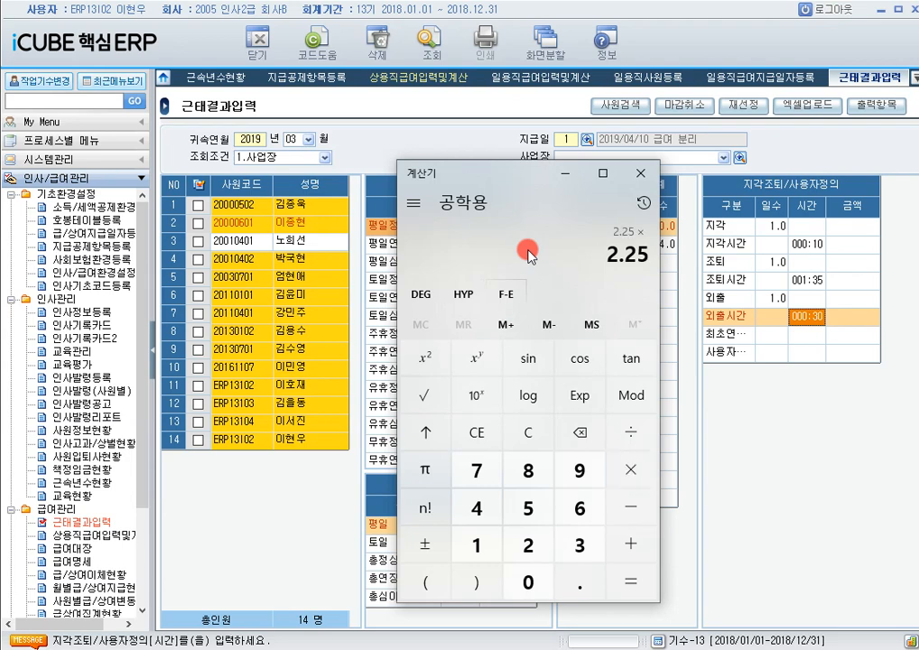
{"action": "type", "text": "13,700"}
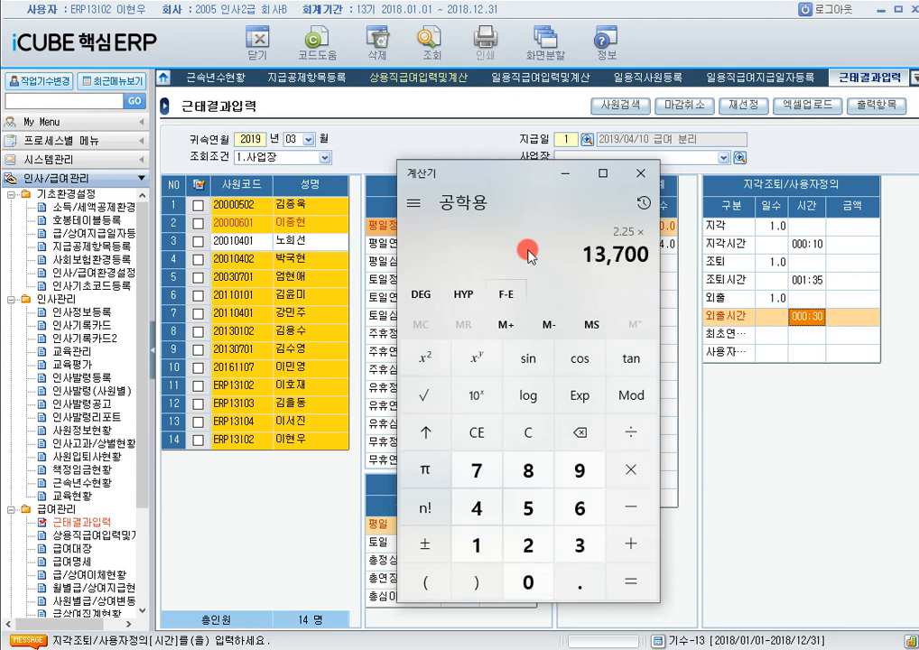
{"action": "key", "text": "Return"}
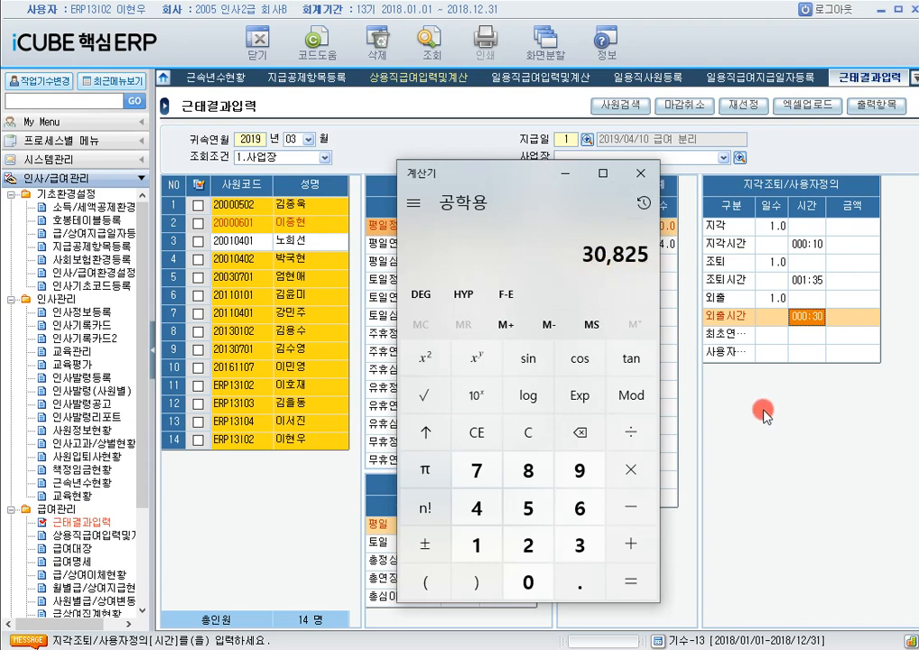
Return to the ERP, open 연간급여현황 under 급여관리 and set the 조회기간 to 2019/01 through 2019/12
{"action": "left_click", "coordinate": [807, 475]}
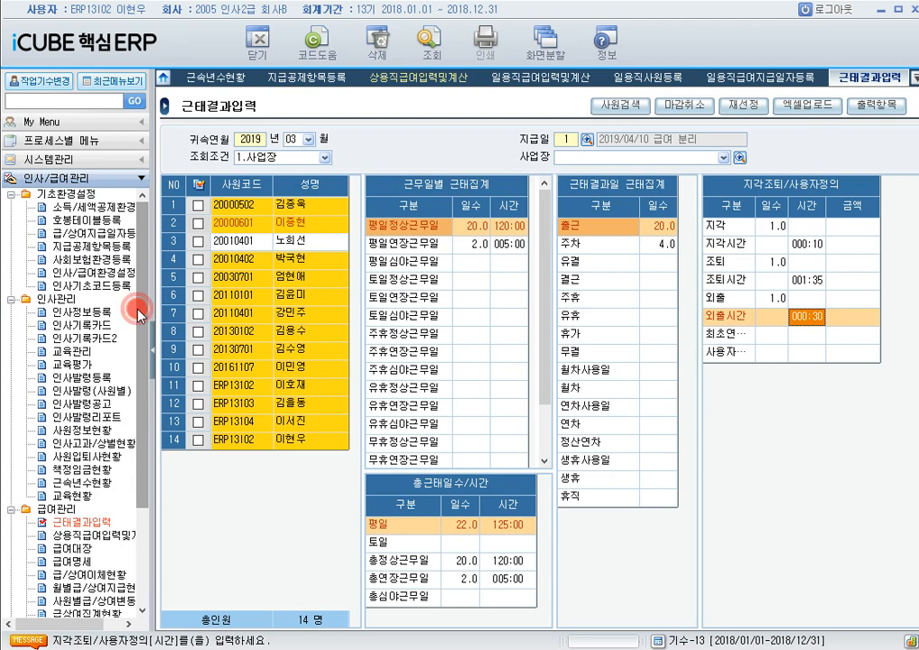
{"action": "left_click_drag", "start_coordinate": [140, 313], "coordinate": [139, 370]}
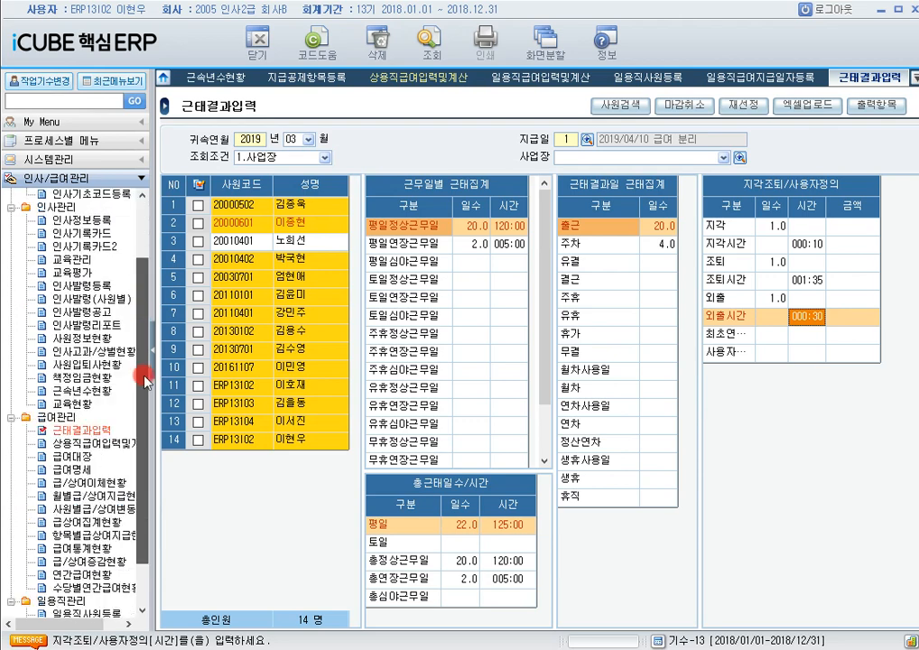
{"action": "left_click", "coordinate": [75, 536]}
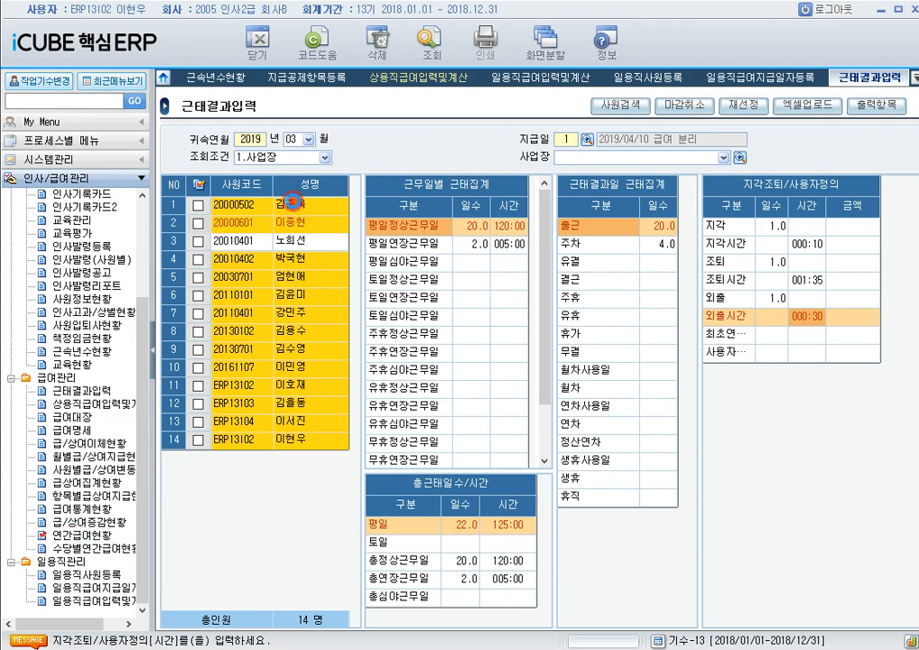
{"action": "left_click", "coordinate": [311, 138]}
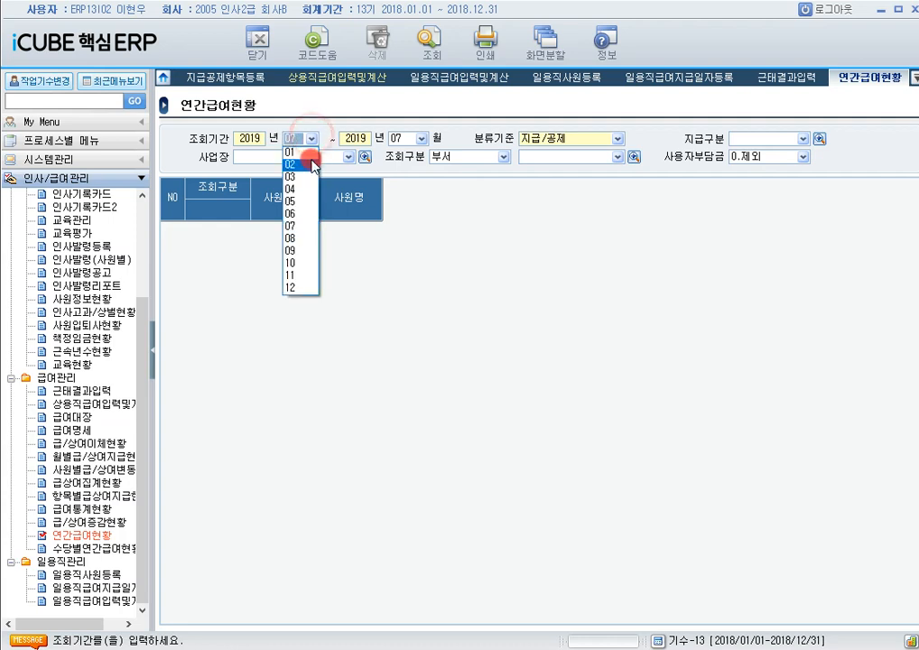
{"action": "left_click", "coordinate": [310, 151]}
{"action": "left_click", "coordinate": [421, 138]}
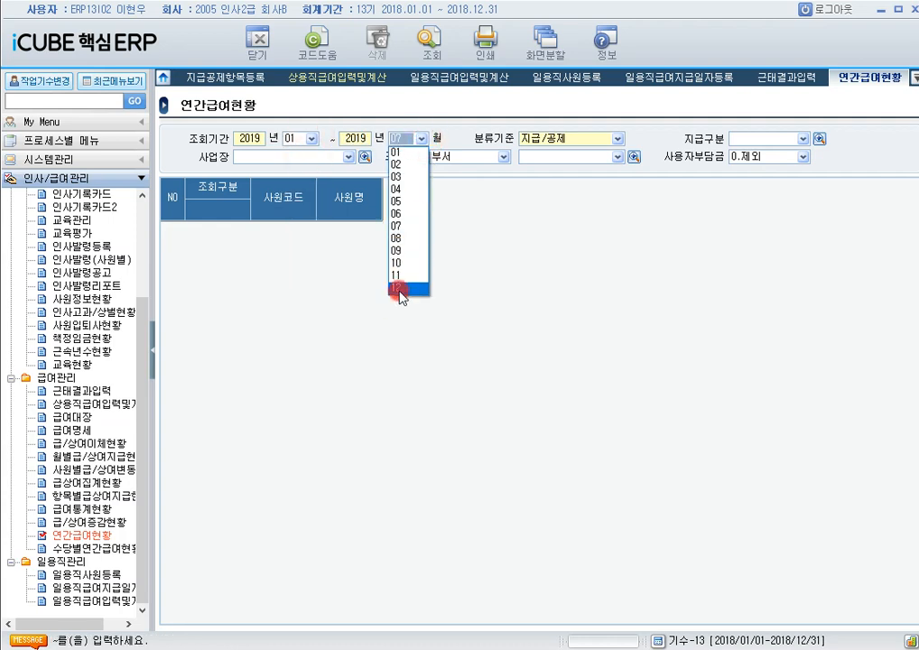
{"action": "left_click", "coordinate": [401, 288]}
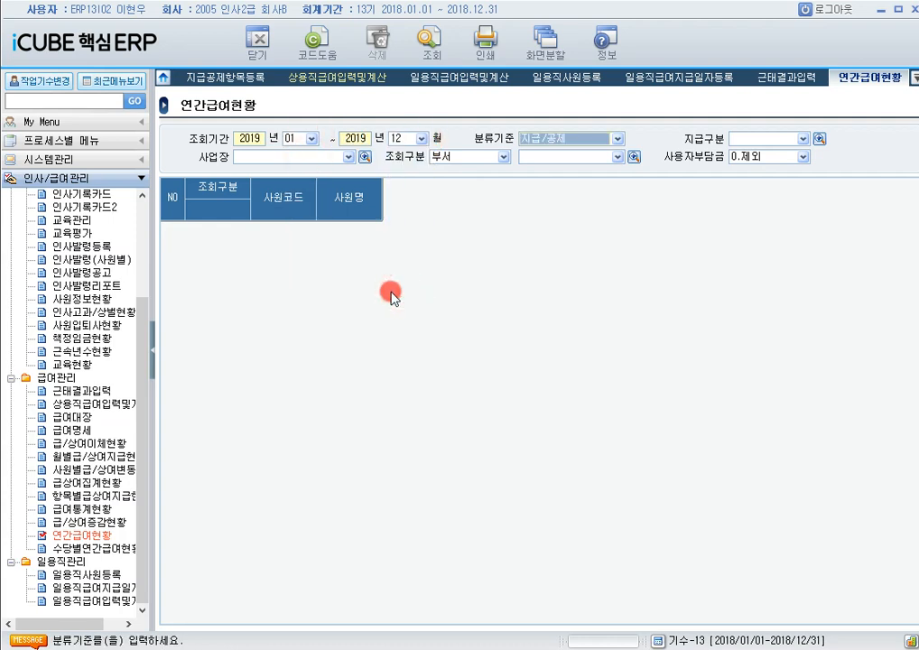
Query the annual pay status with 지급구분 100 급여 and 사용자부담금 1.포함, and review the totals
{"action": "left_click", "coordinate": [820, 138]}
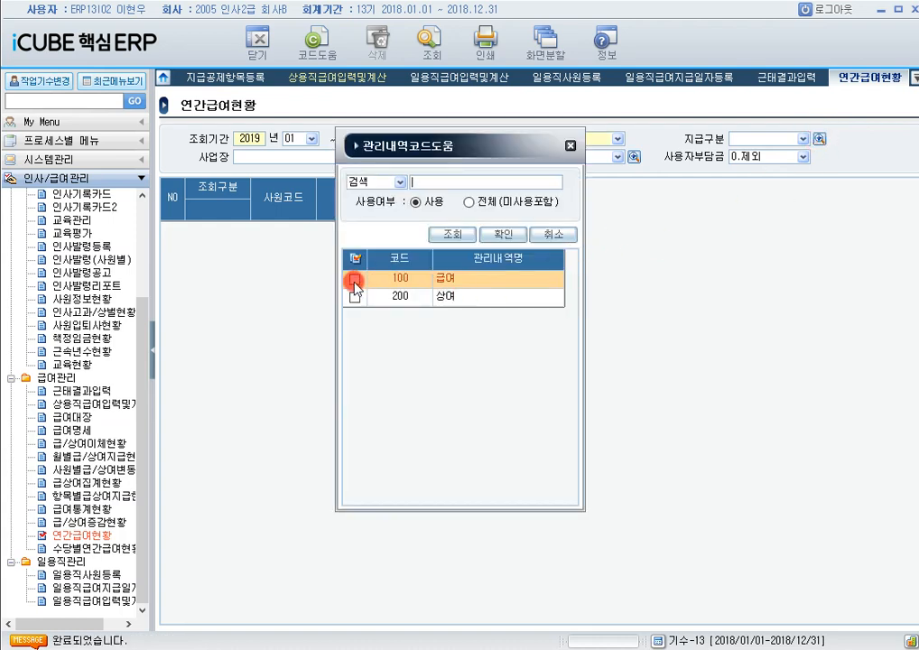
{"action": "left_click", "coordinate": [354, 280]}
{"action": "left_click", "coordinate": [505, 236]}
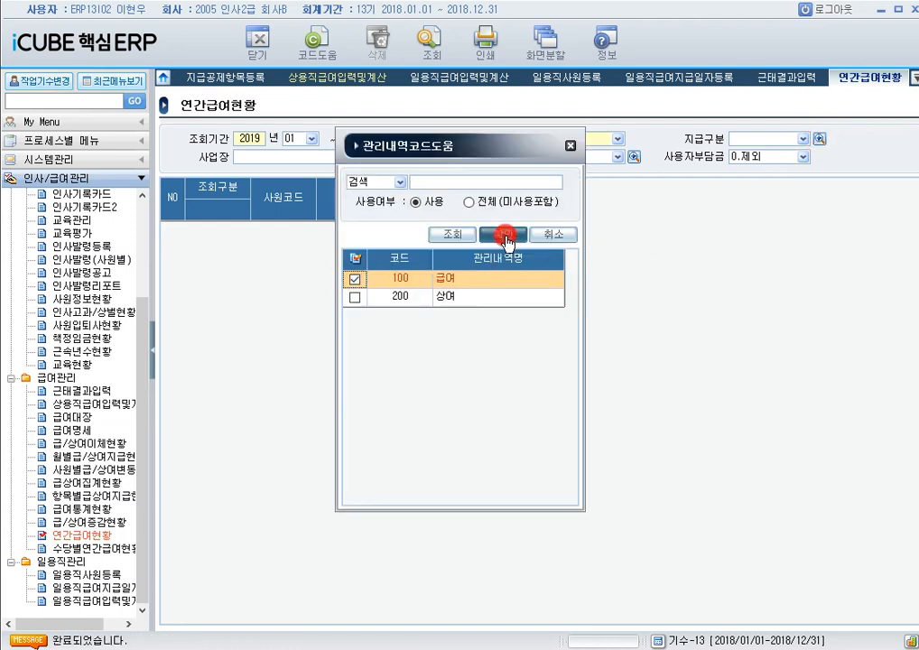
{"action": "left_click", "coordinate": [802, 156]}
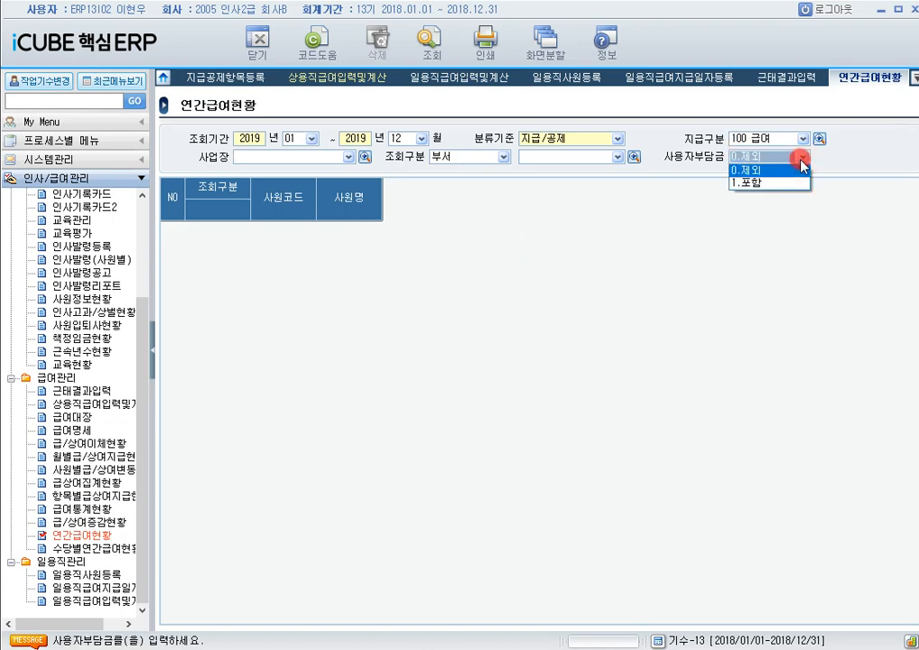
{"action": "left_click", "coordinate": [733, 183]}
{"action": "left_click", "coordinate": [429, 54]}
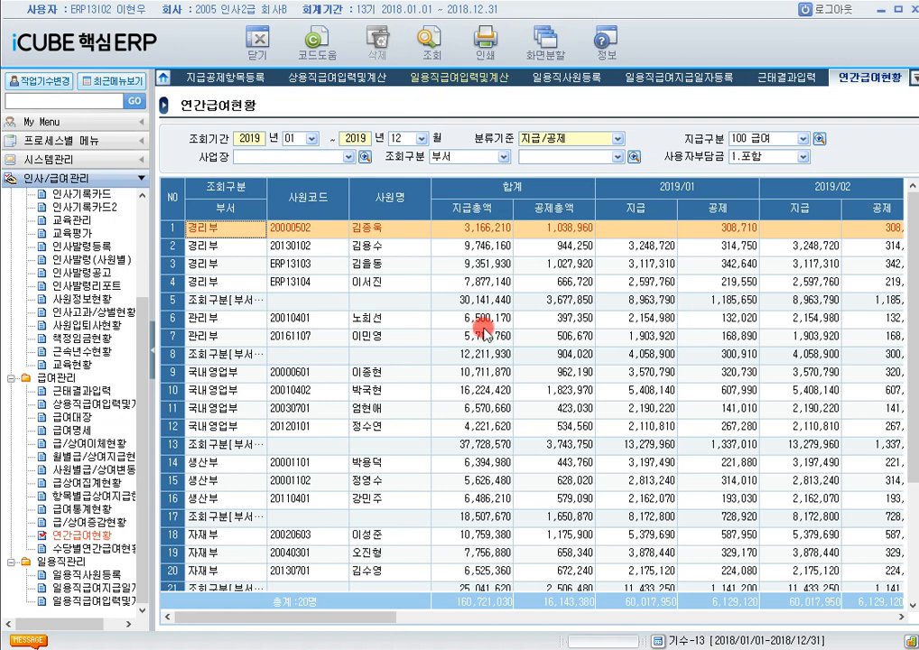
{"action": "scroll", "coordinate": [519, 377], "scroll_direction": "down", "scroll_amount": 3}
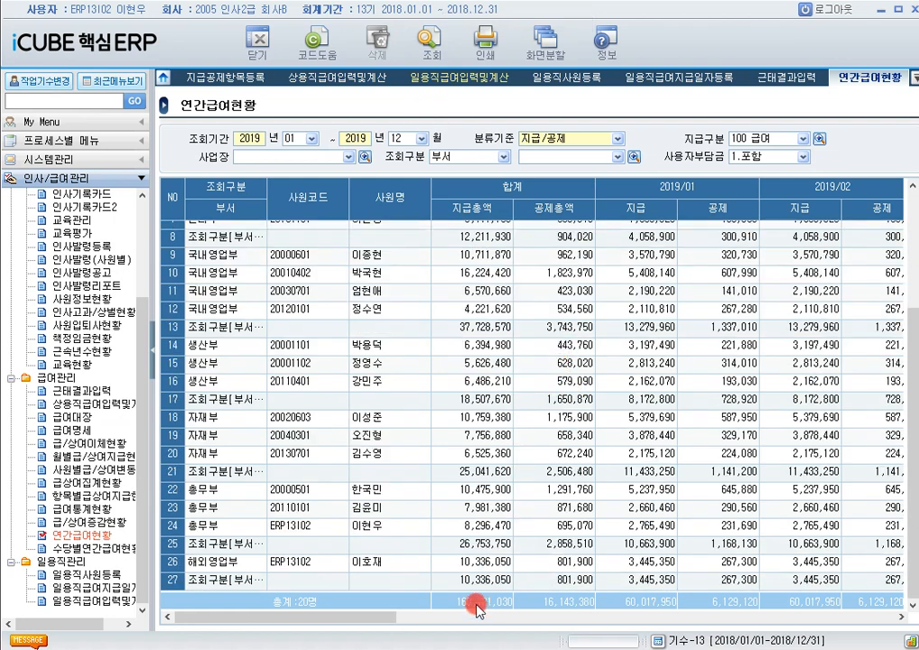
{"action": "scroll", "coordinate": [632, 505], "scroll_direction": "up", "scroll_amount": 1}
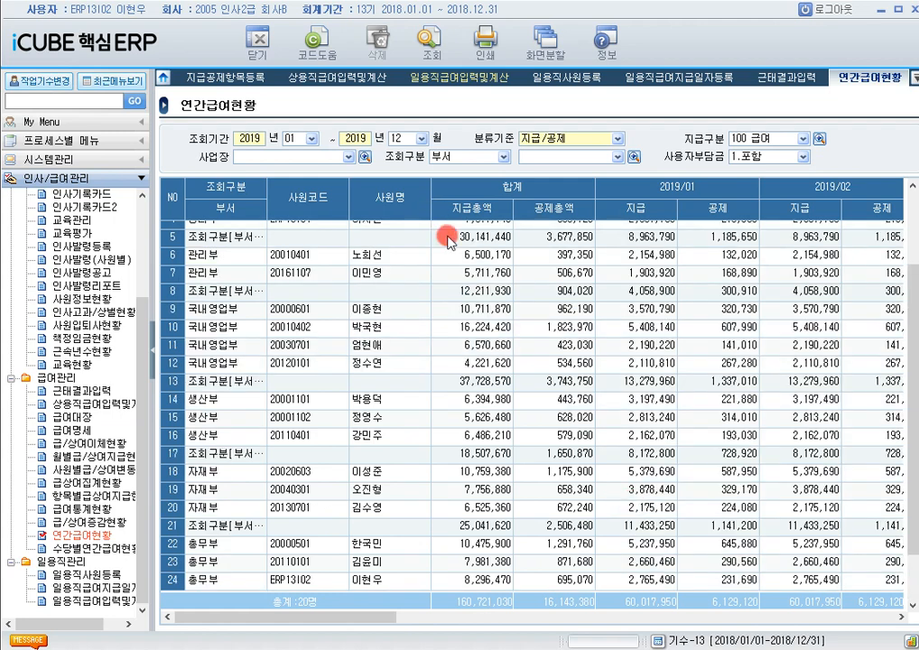
Change the 조회기간 years so it covers 2018/01 to 2018/12, reload the annual pay status and review the totals
{"action": "left_click", "coordinate": [257, 139]}
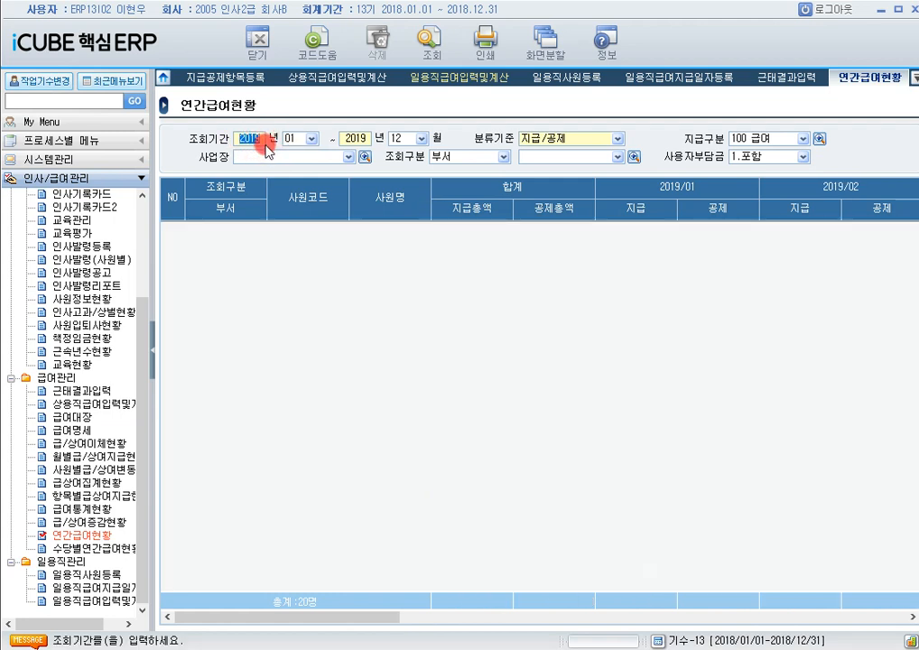
{"action": "type", "text": "2018"}
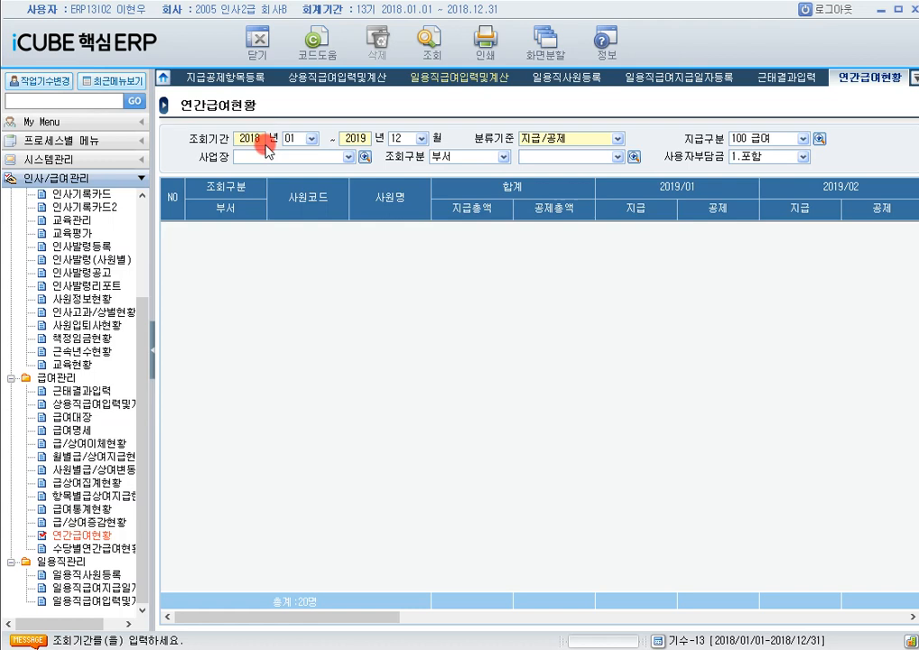
{"action": "left_click", "coordinate": [369, 136]}
{"action": "type", "text": "50"}
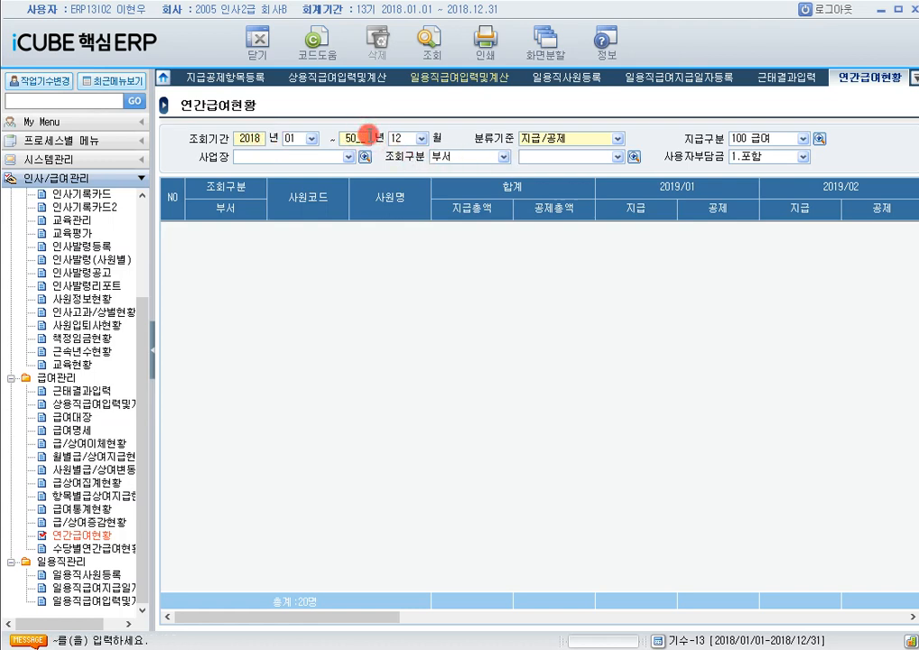
{"action": "key", "text": "BackSpace"}
{"action": "key", "text": "BackSpace"}
{"action": "type", "text": "2018"}
{"action": "left_click", "coordinate": [430, 41]}
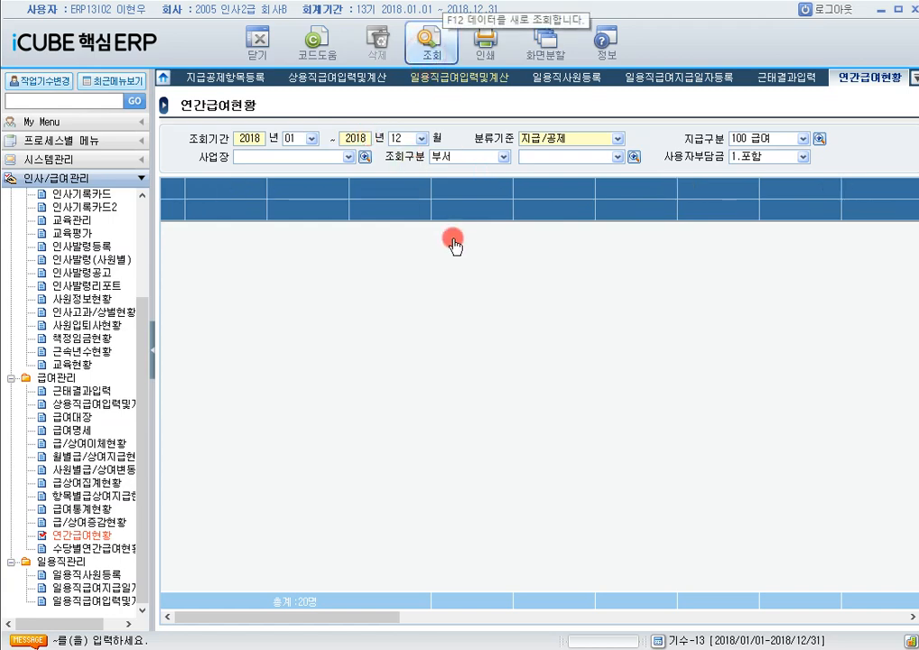
{"action": "scroll", "coordinate": [460, 406], "scroll_direction": "down", "scroll_amount": 3}
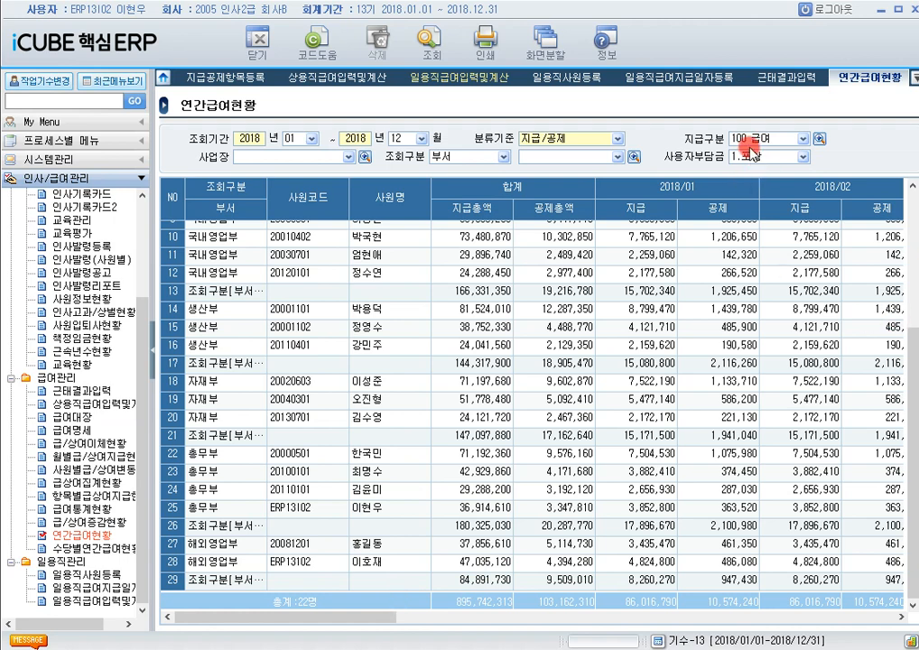
Restrict the annual pay status to 사업장 1000 인사2급 회사본사 and query it again
{"action": "left_click", "coordinate": [363, 158]}
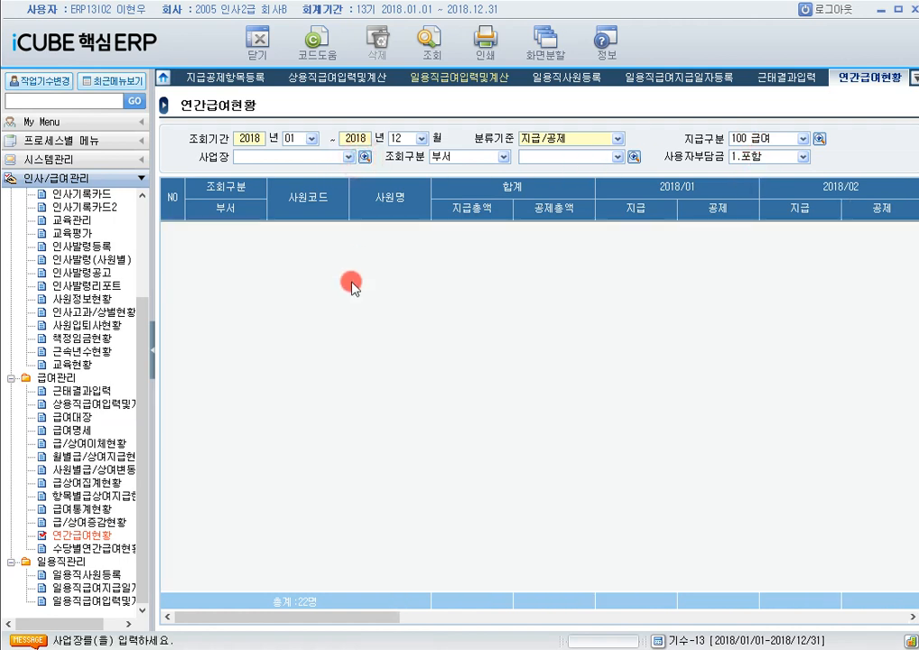
{"action": "left_click", "coordinate": [364, 158]}
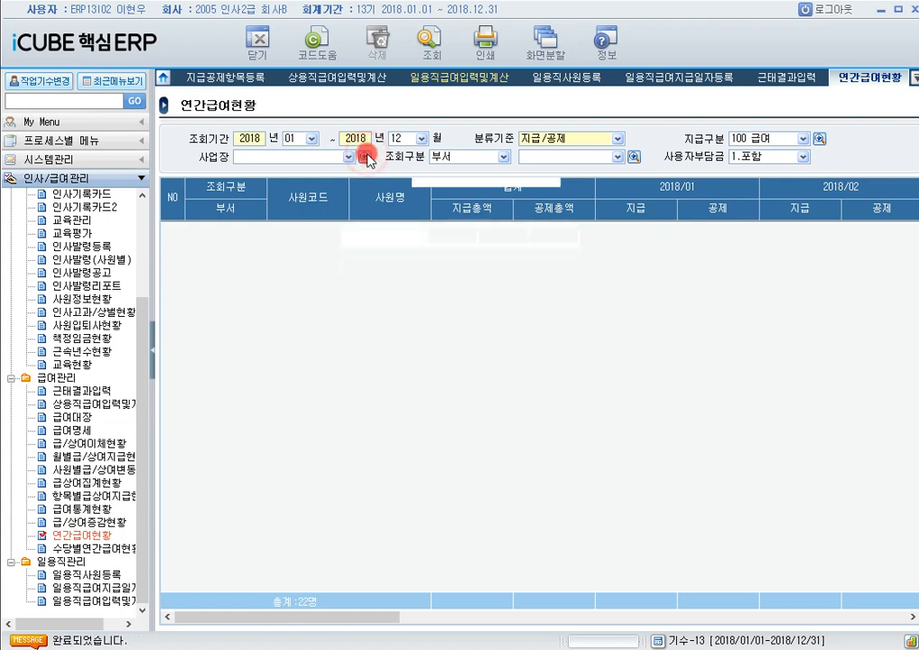
{"action": "left_click", "coordinate": [355, 281]}
{"action": "left_click", "coordinate": [481, 236]}
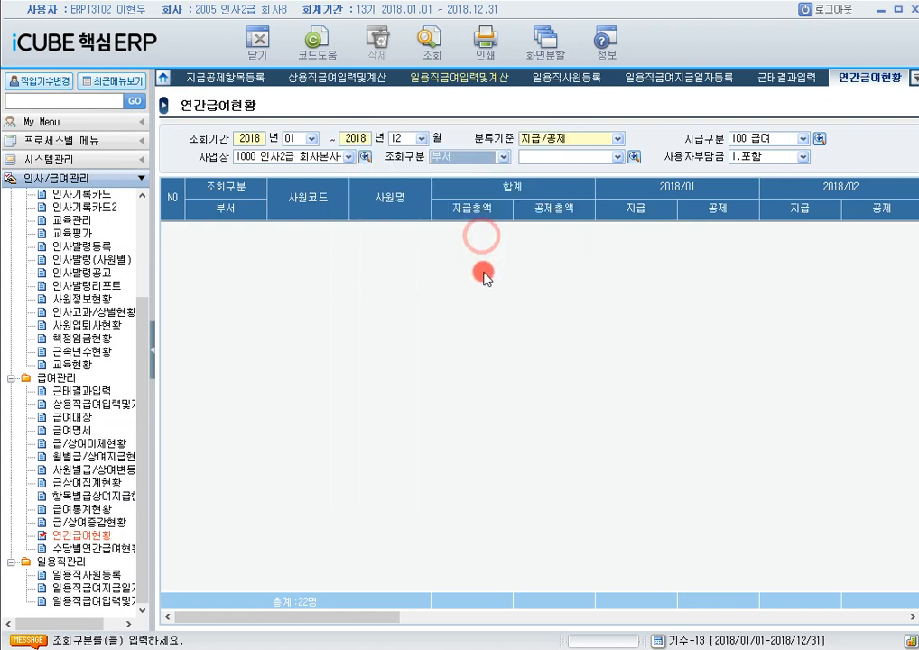
{"action": "left_click", "coordinate": [430, 40]}
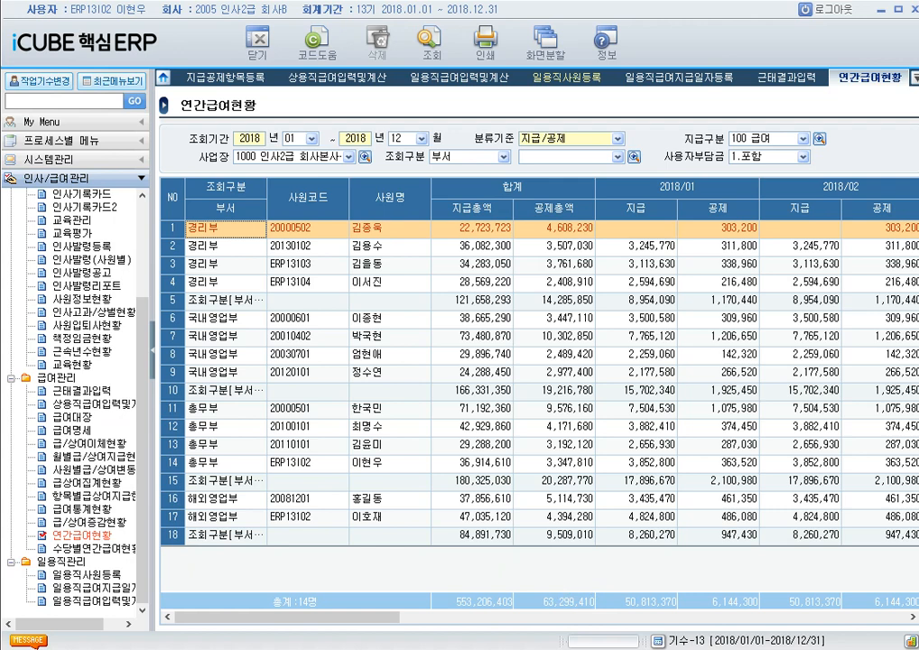
Open 수당별연간급여현황 and set the 조회기간 to 2018/09 through 2018/12
{"action": "left_click", "coordinate": [104, 543]}
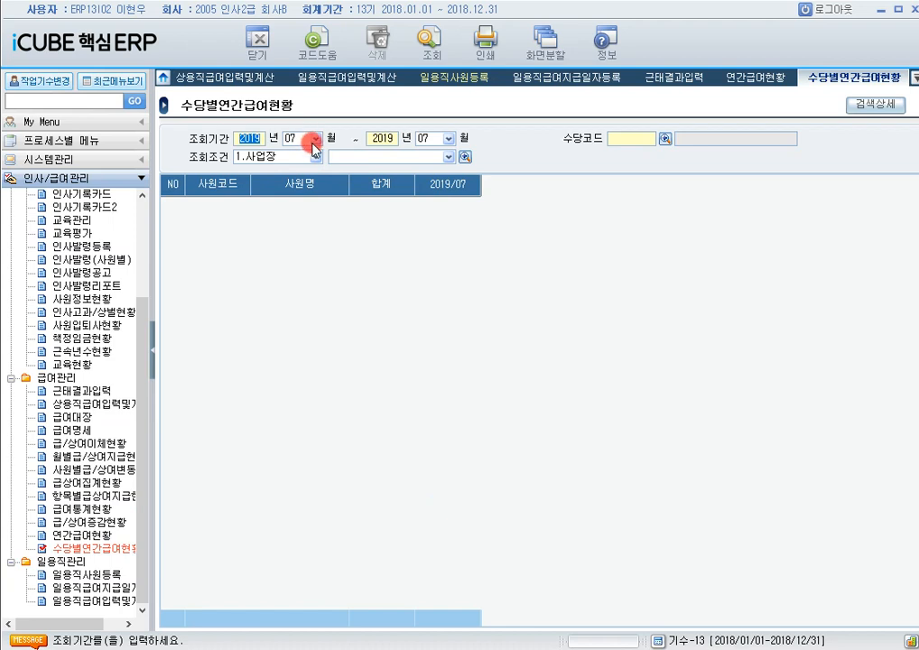
{"action": "type", "text": "2018"}
{"action": "key", "text": "Tab"}
{"action": "type", "text": "09"}
{"action": "key", "text": "Tab"}
{"action": "key", "text": "BackSpace"}
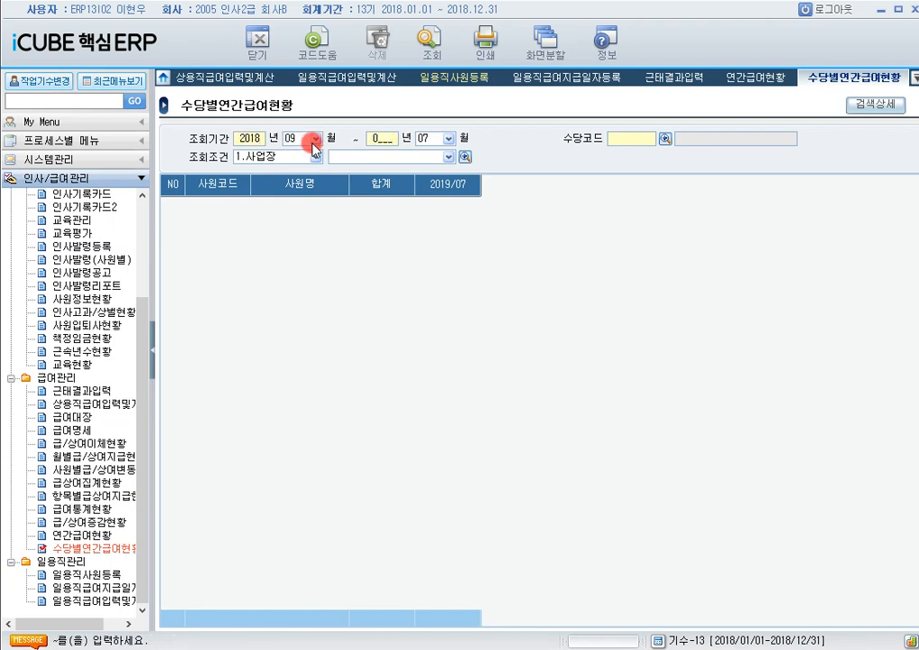
{"action": "type", "text": "2018"}
{"action": "key", "text": "Tab"}
{"action": "key", "text": "Tab"}
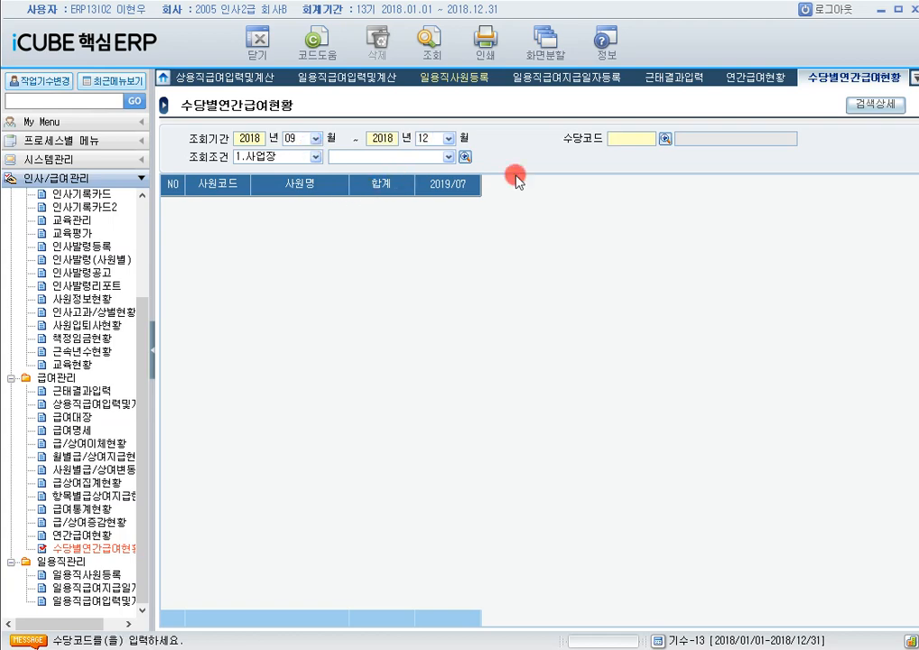
Query the allowance payments for 수당코드 P01 영업촉진수당 and examine the employee in row 19
{"action": "left_click", "coordinate": [664, 140]}
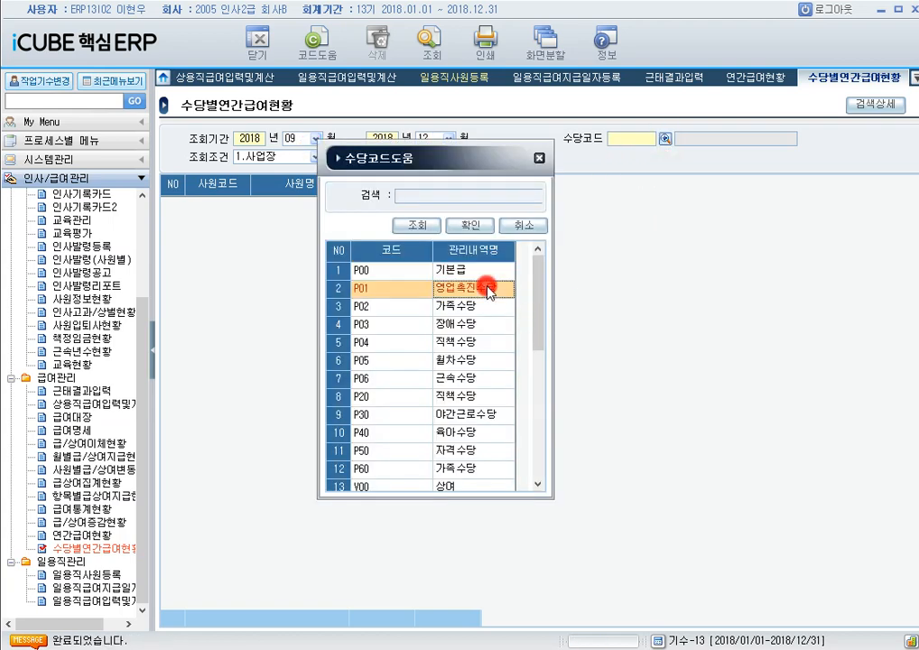
{"action": "double_click", "coordinate": [491, 287]}
{"action": "left_click", "coordinate": [430, 45]}
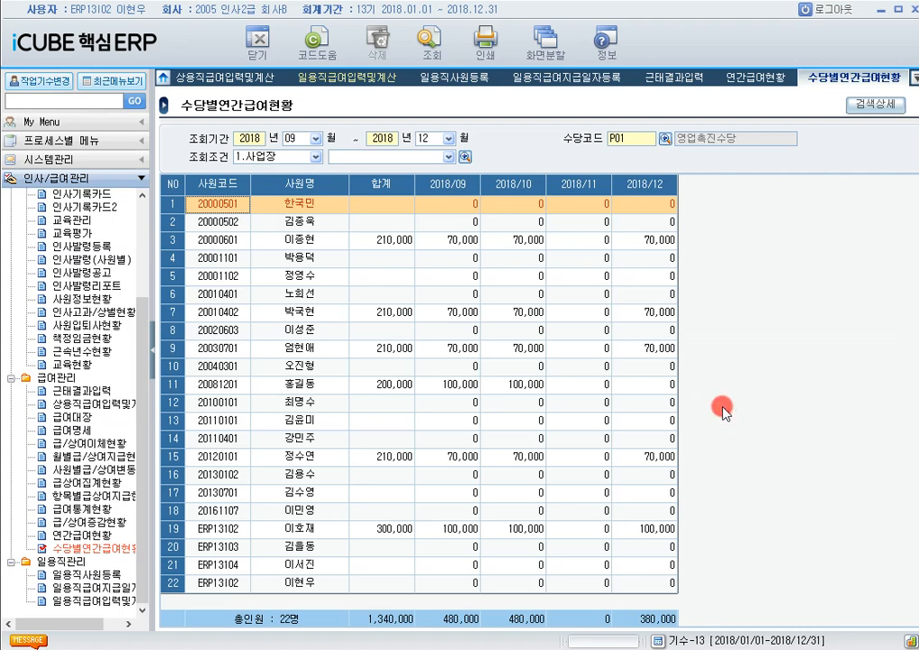
{"action": "left_click", "coordinate": [495, 528]}
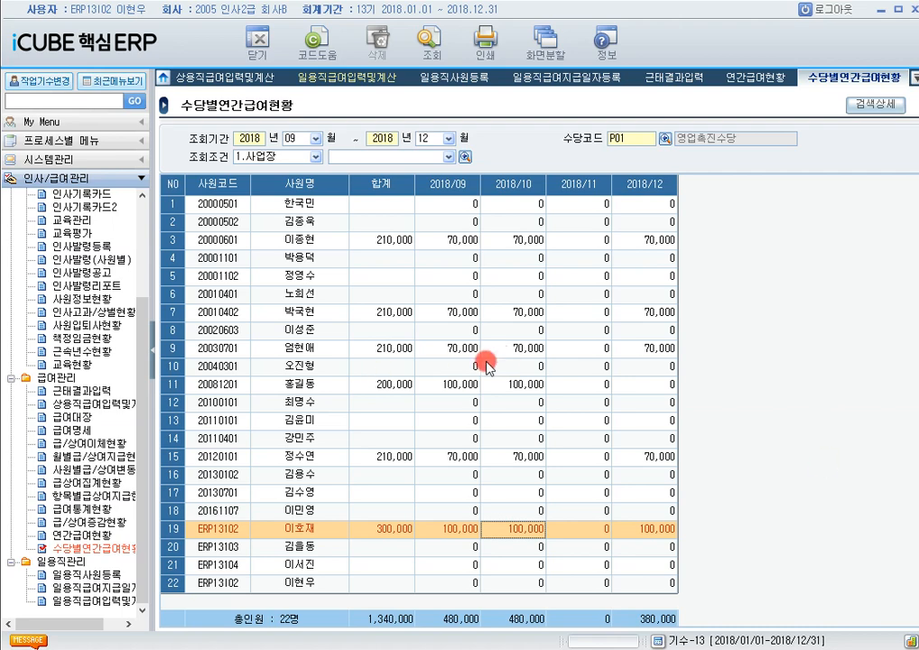
Open 급/상여이체현황, keep 소득구분 at 1 급상여 and set 귀속연월 to 2018/10
{"action": "left_click", "coordinate": [89, 443]}
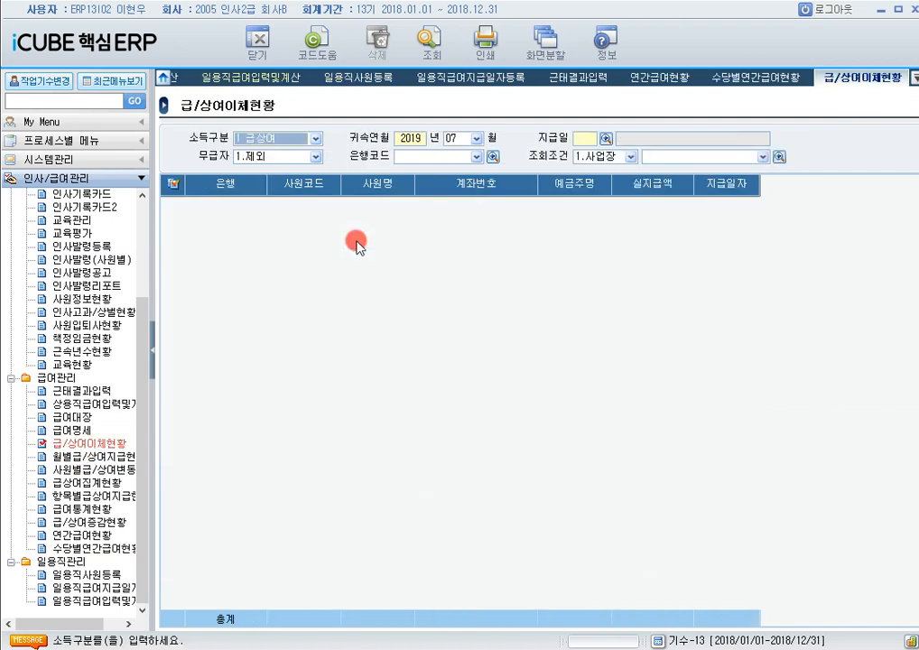
{"action": "left_click", "coordinate": [315, 138]}
{"action": "left_click", "coordinate": [467, 139]}
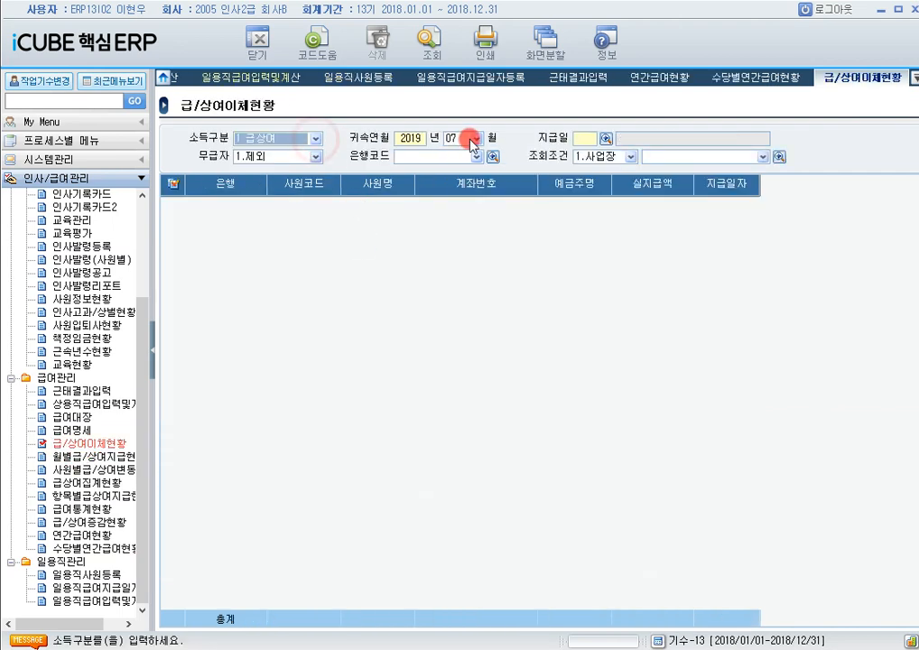
{"action": "left_click", "coordinate": [411, 140]}
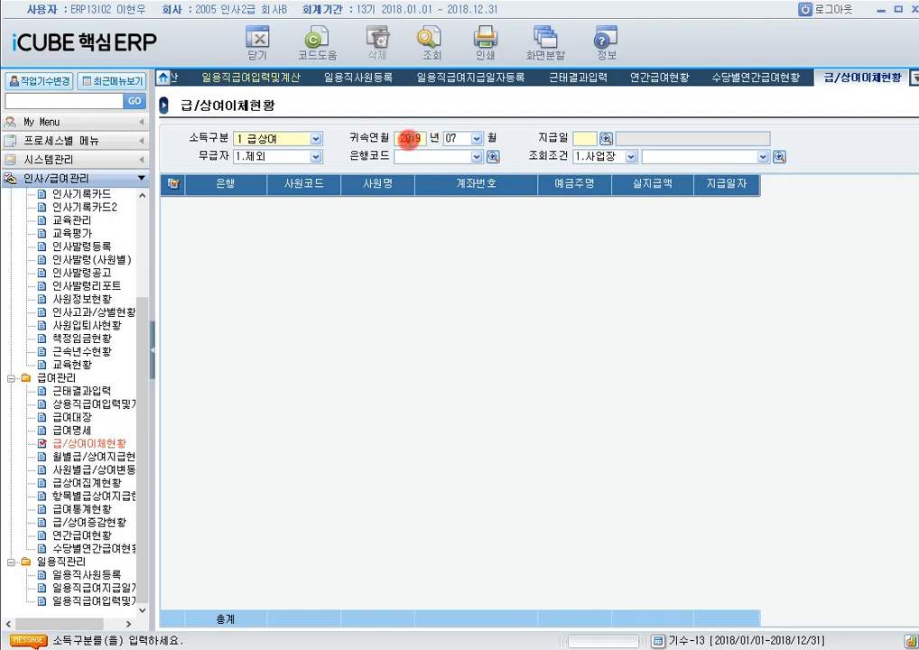
{"action": "type", "text": "2018"}
{"action": "key", "text": "Return"}
{"action": "type", "text": "10"}
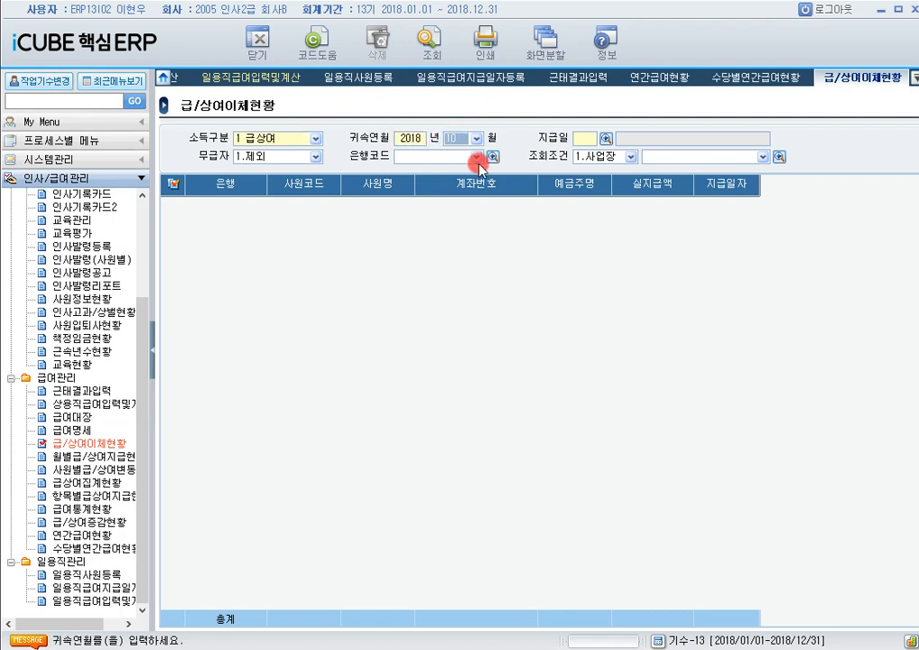
Query the transfers for 지급일 2018/11/10 급여 분리 at 사업장 2000 인사2급 인천지점 and examine the 기업 bank subtotal
{"action": "left_click", "coordinate": [607, 139]}
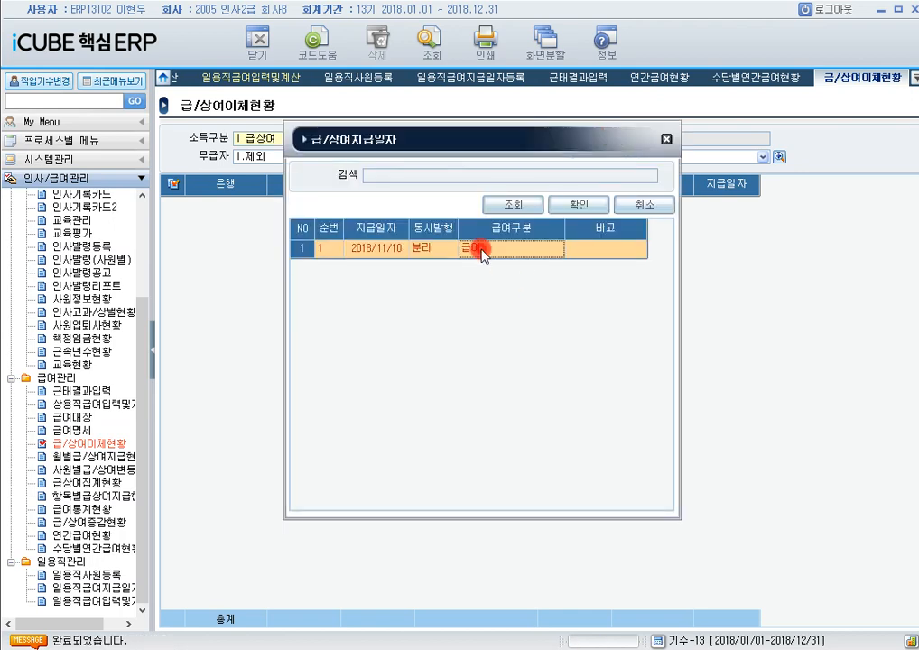
{"action": "double_click", "coordinate": [451, 248]}
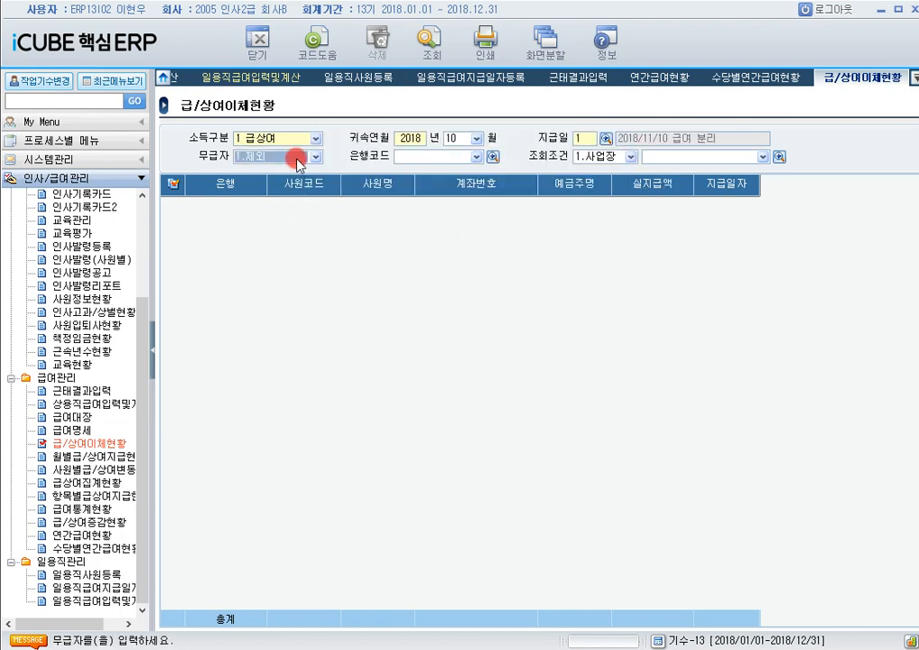
{"action": "left_click", "coordinate": [781, 160]}
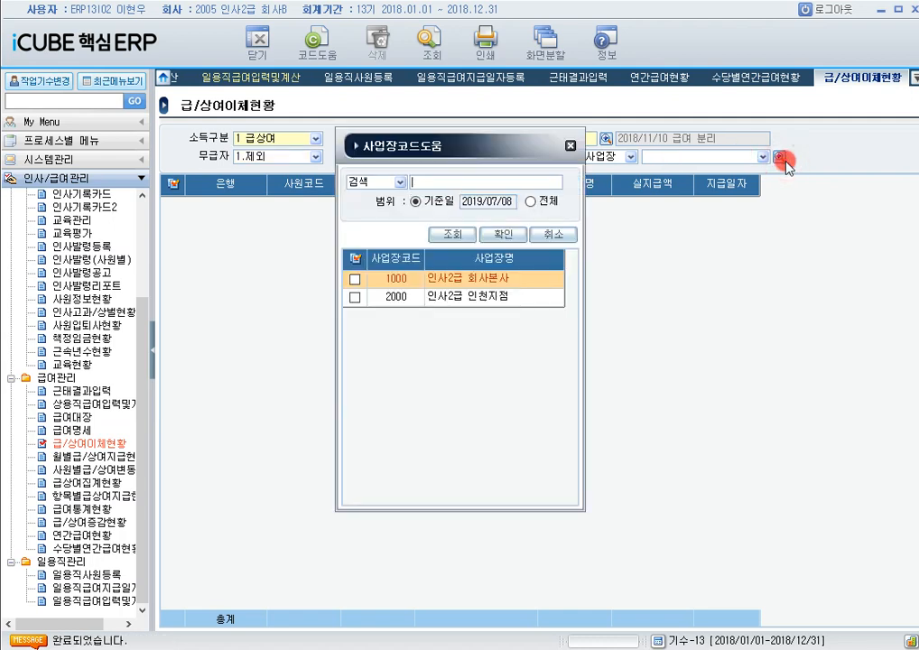
{"action": "left_click", "coordinate": [354, 297]}
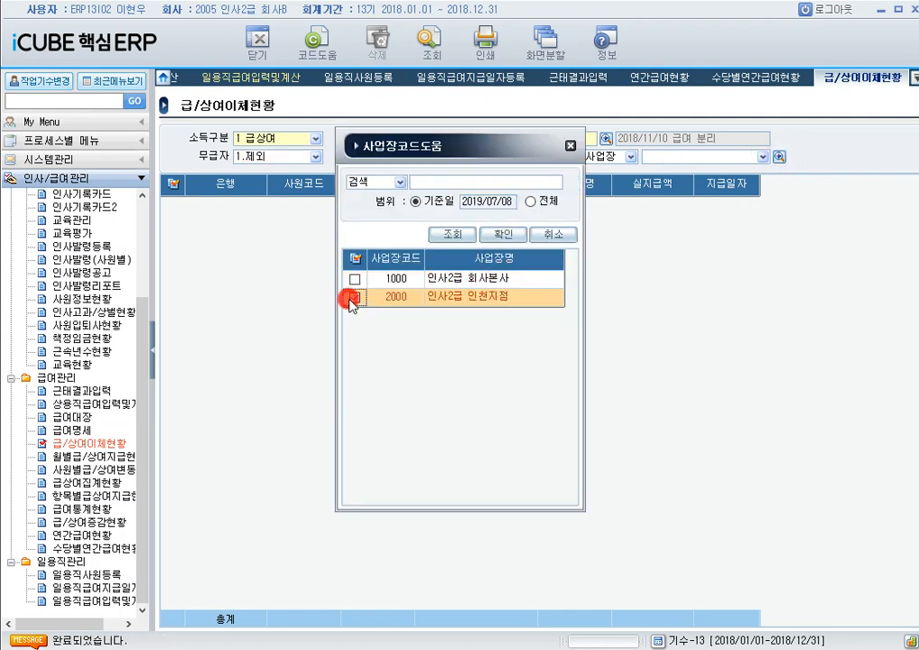
{"action": "left_click", "coordinate": [507, 235]}
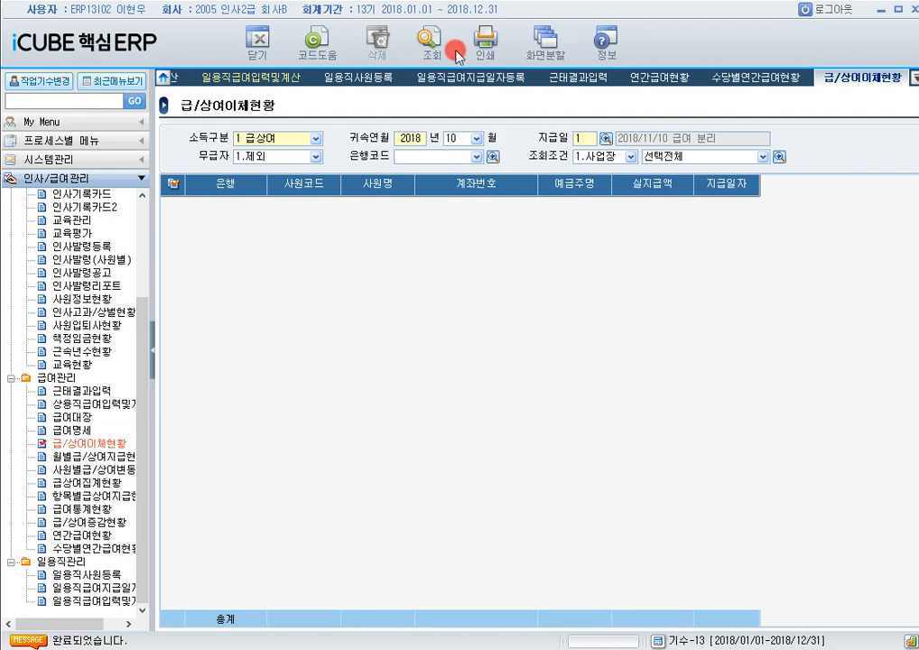
{"action": "left_click", "coordinate": [455, 55]}
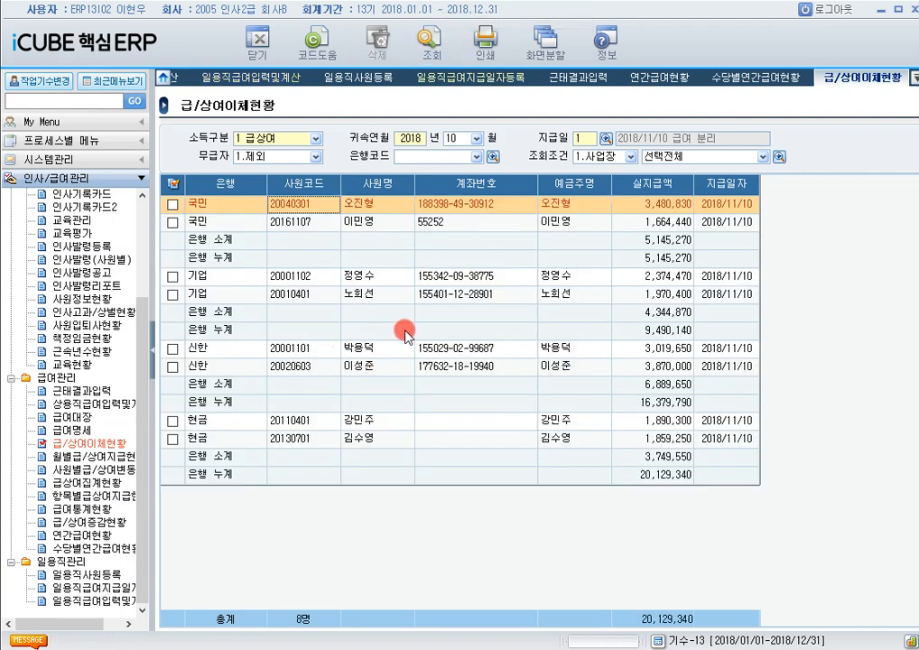
{"action": "left_click", "coordinate": [665, 312]}
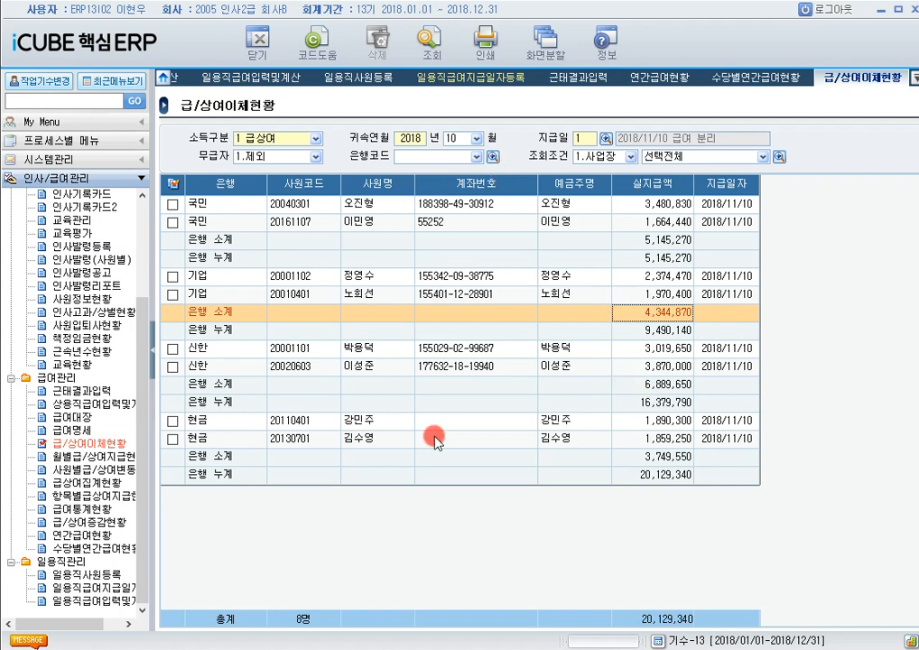
Open 사원별급/상여변동현황 and set 기준연월 to 2018/12 and 비교연월 to 2018/10
{"action": "left_click", "coordinate": [111, 468]}
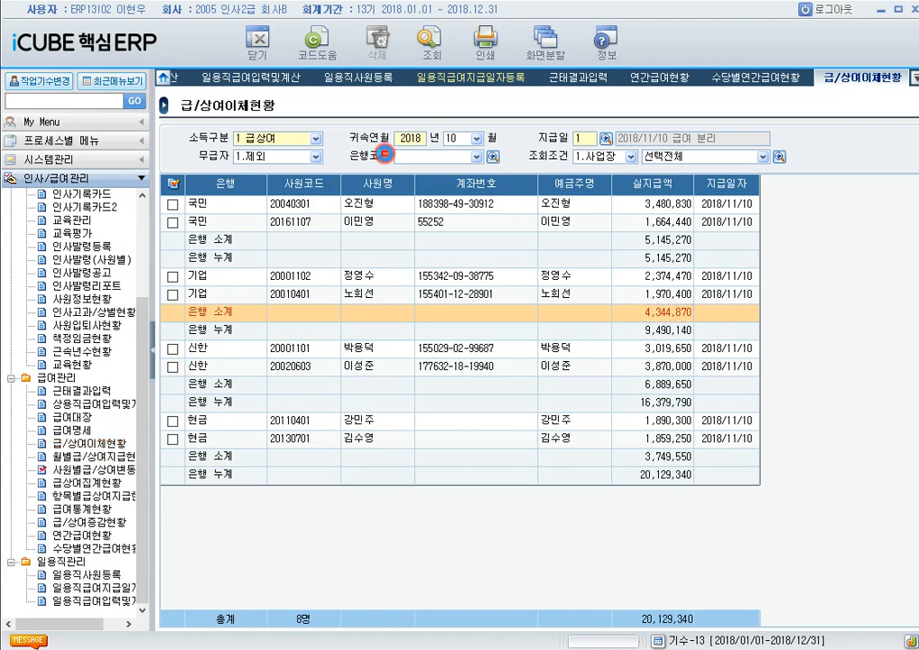
{"action": "type", "text": "2"}
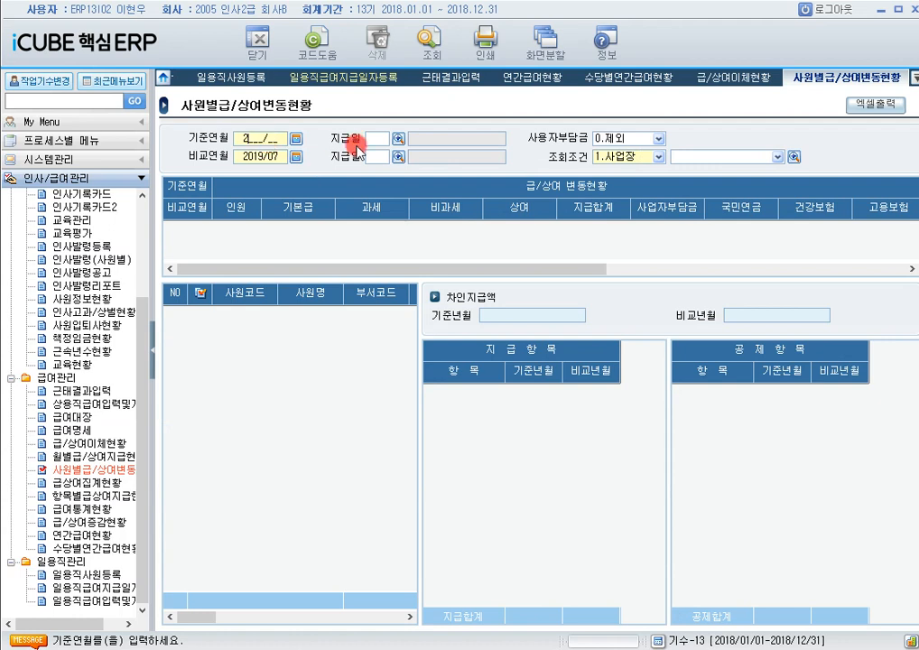
{"action": "type", "text": "018/12"}
{"action": "key", "text": "Return"}
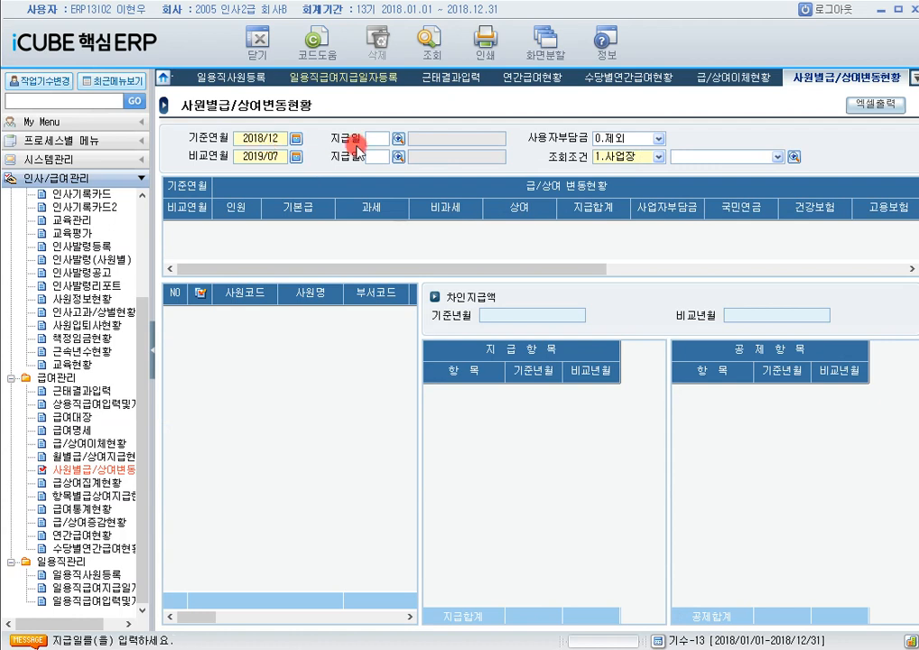
{"action": "left_click", "coordinate": [262, 156]}
{"action": "key", "text": "Delete"}
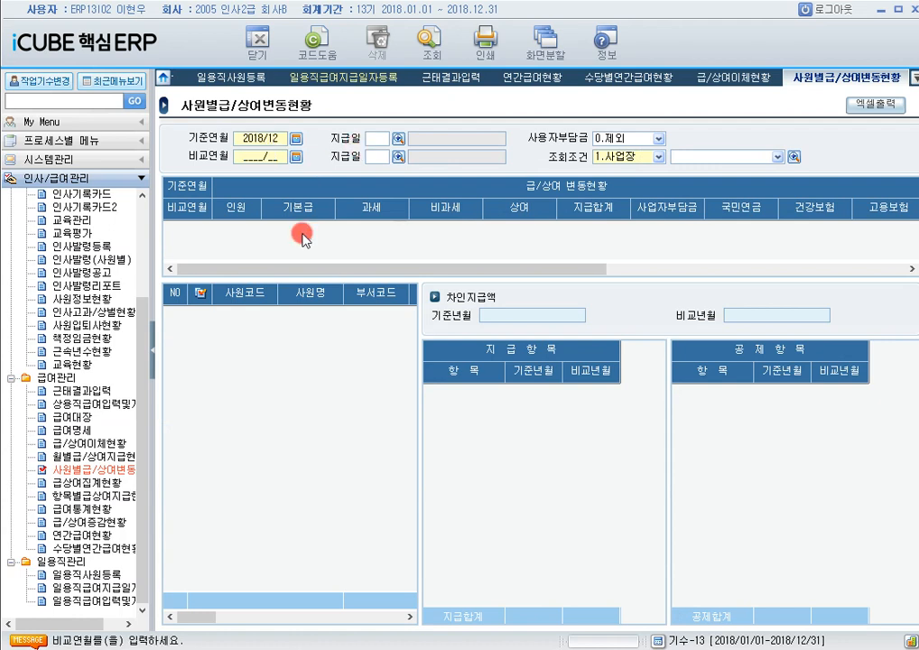
{"action": "type", "text": "201810"}
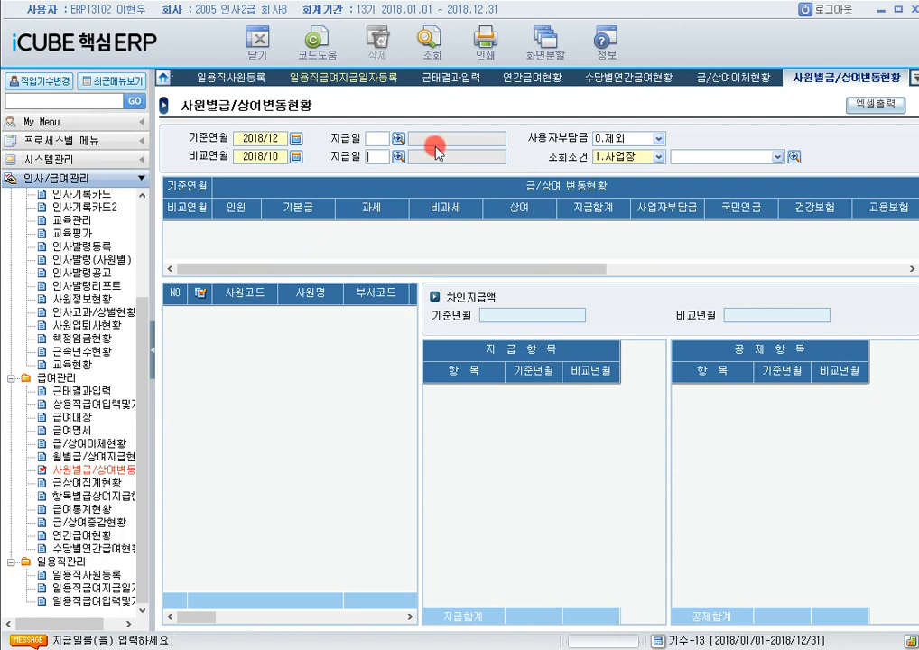
Set 사용자부담금 to 1.포함 and query the pay changes for 사업장 1000 인사2급 회사본사
{"action": "left_click", "coordinate": [636, 138]}
{"action": "left_click", "coordinate": [638, 163]}
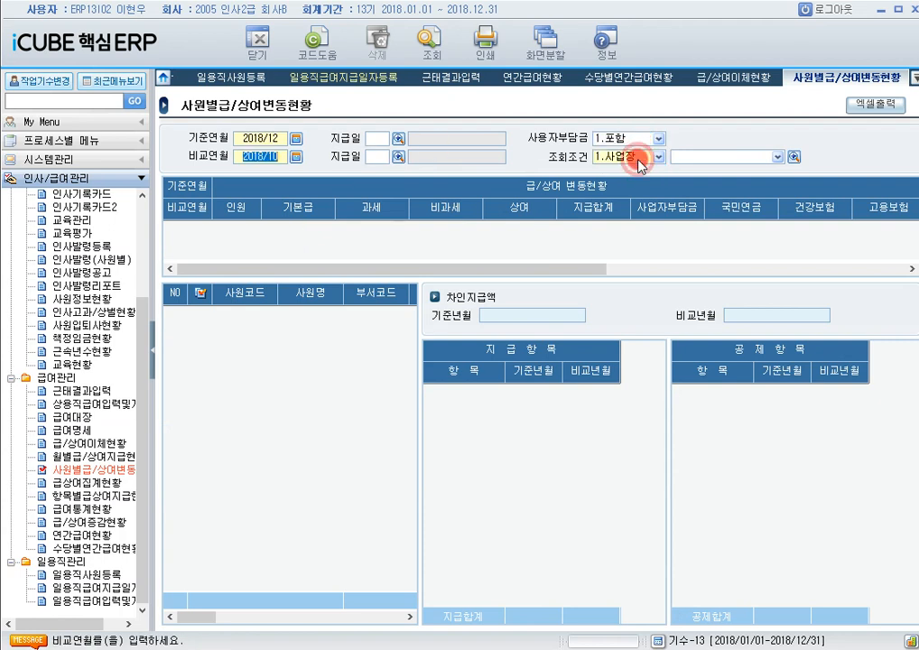
{"action": "double_click", "coordinate": [740, 158]}
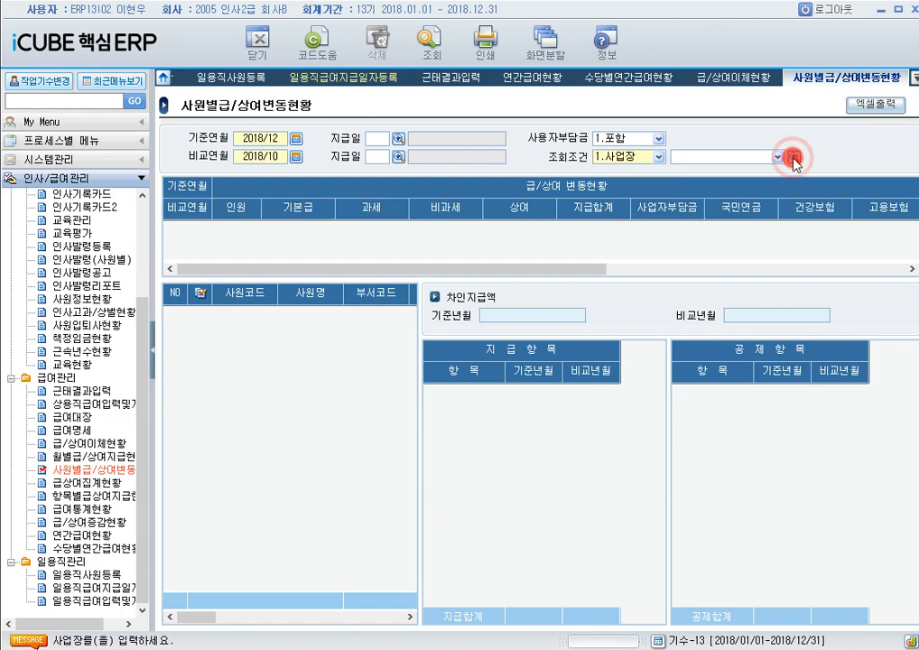
{"action": "left_click", "coordinate": [355, 278]}
{"action": "left_click", "coordinate": [497, 233]}
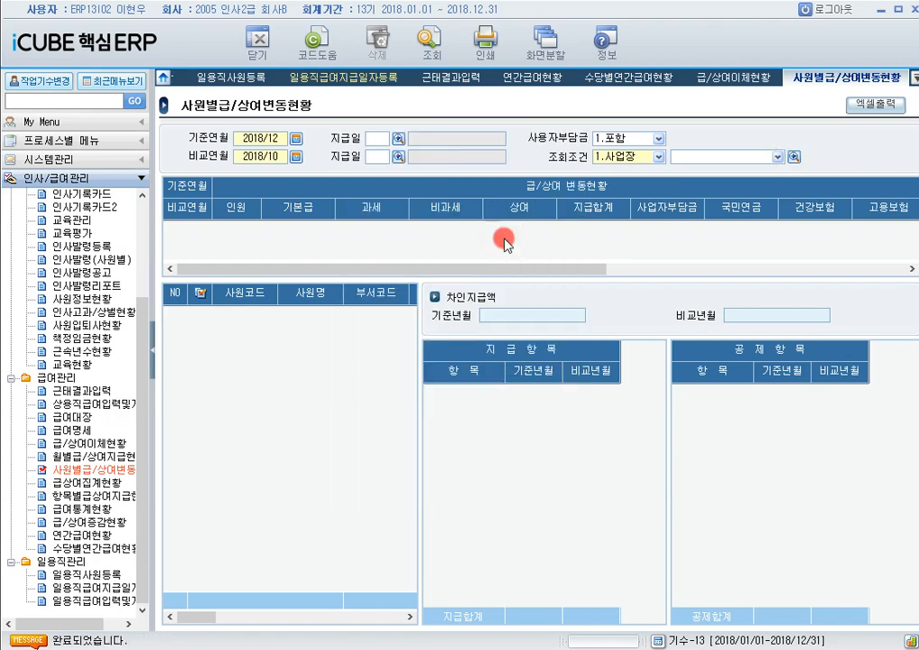
{"action": "left_click", "coordinate": [422, 43]}
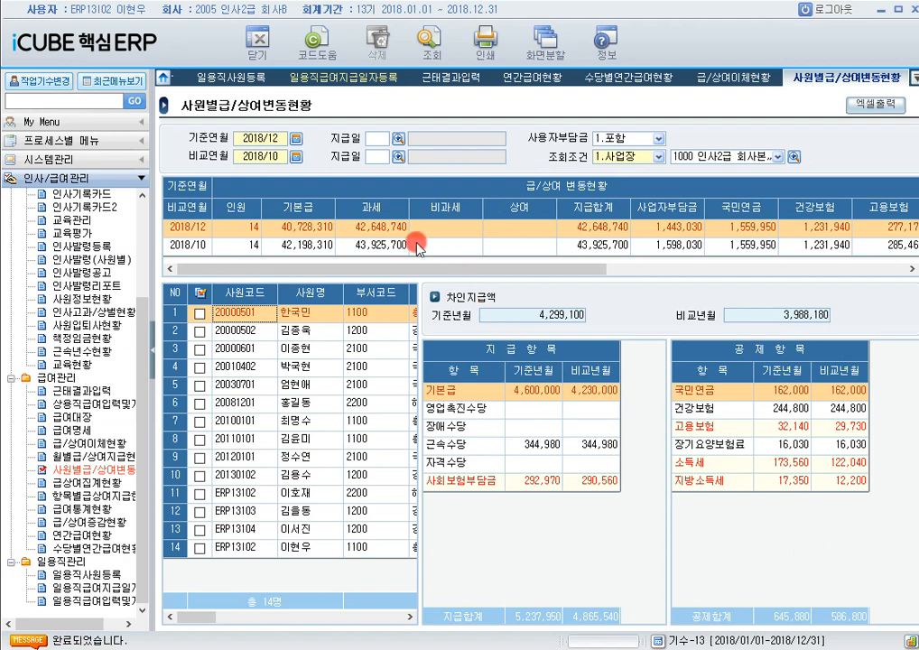
Compare the 2018/12 and 2018/10 summary rows, examining 인원, 소득세 and 차인지급액
{"action": "left_click", "coordinate": [240, 245]}
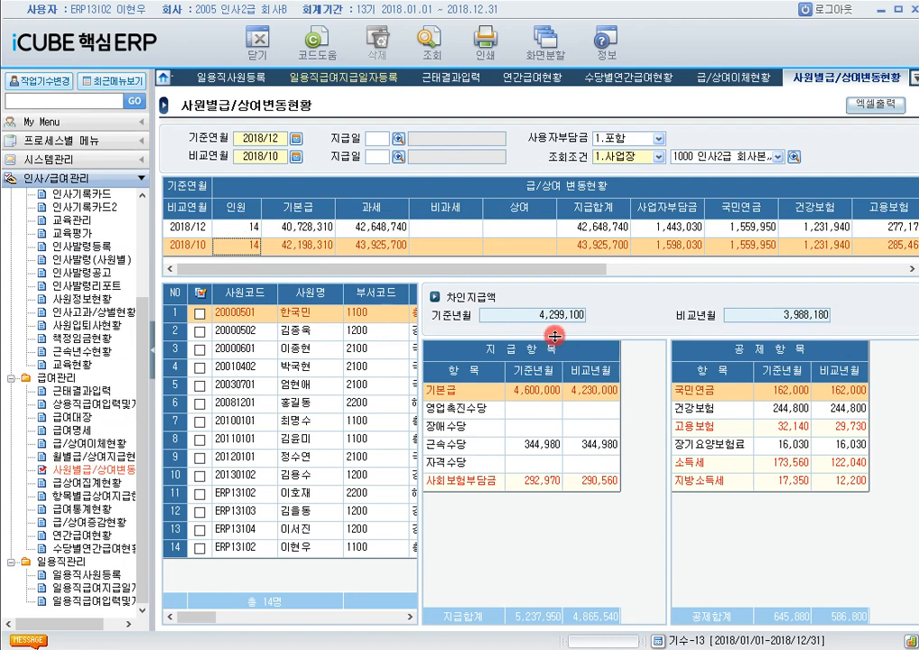
{"action": "left_click_drag", "start_coordinate": [435, 266], "coordinate": [616, 269]}
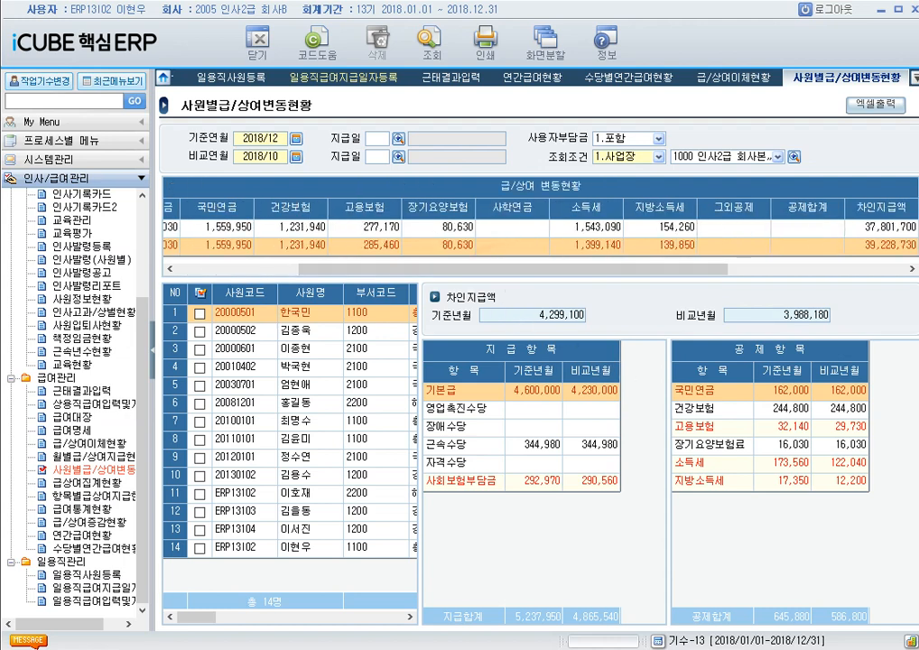
{"action": "left_click", "coordinate": [888, 245]}
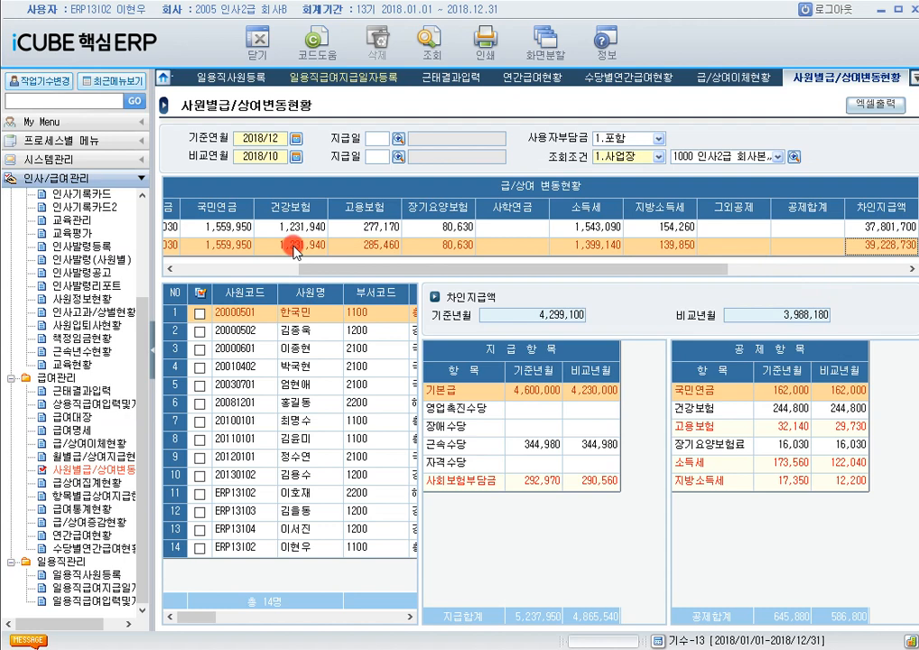
{"action": "left_click", "coordinate": [552, 228]}
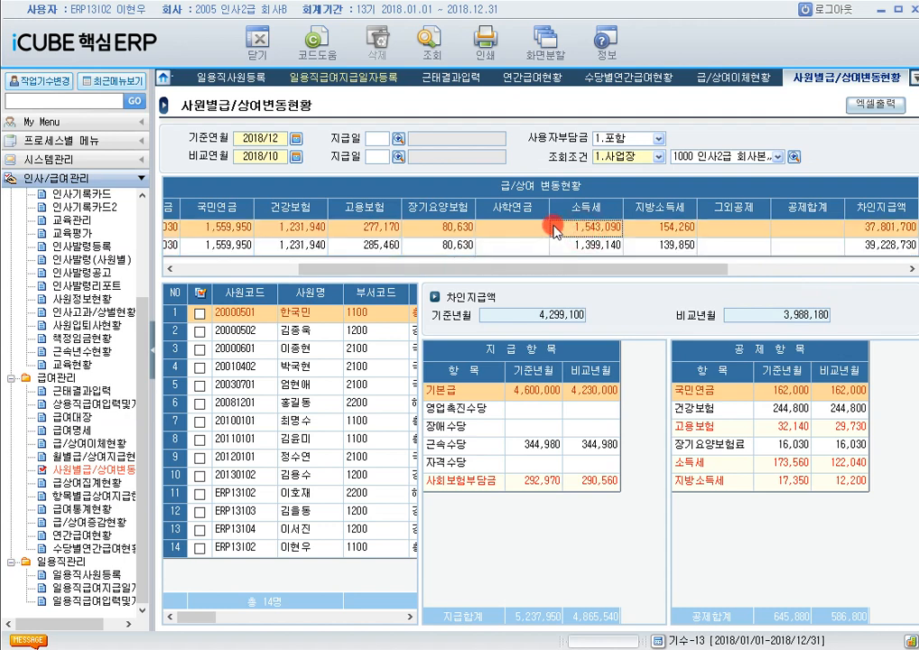